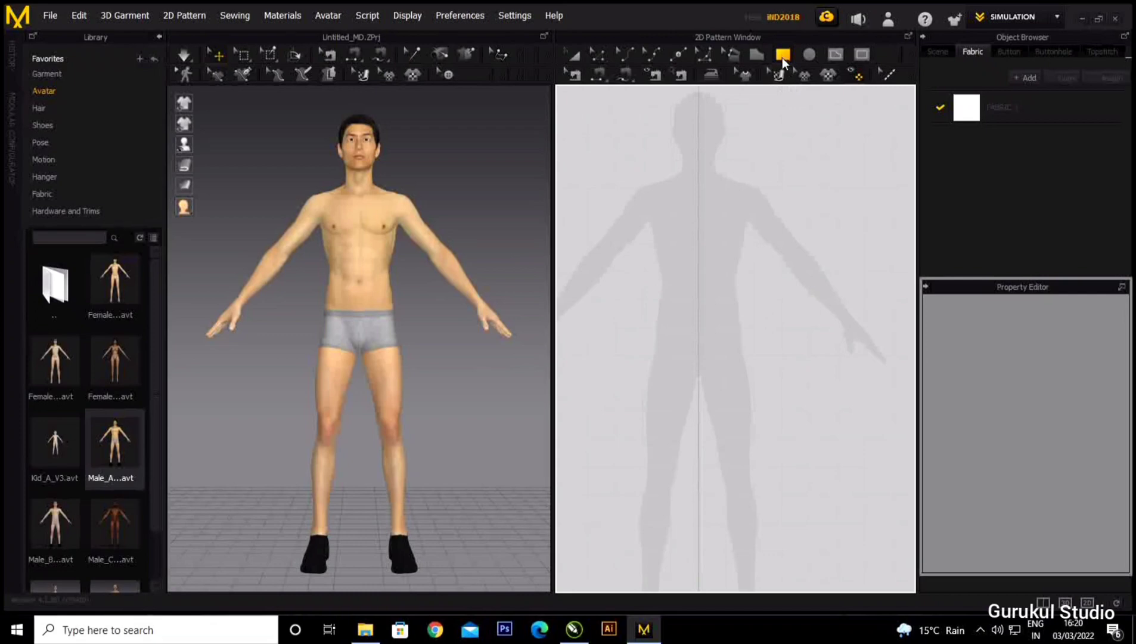
# Draw a rectangular strip about 55 mm high across the silhouette's waist and place a symmetric pattern copy beside it.
pyautogui.scroll(3, 682, 303)
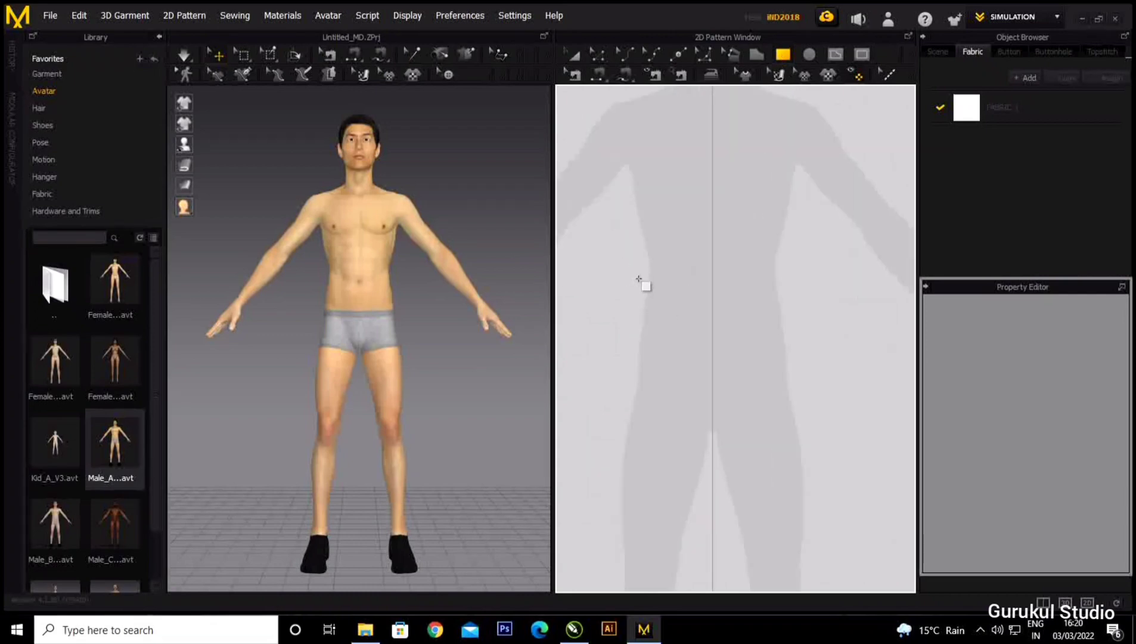
pyautogui.moveTo(639, 276); pyautogui.dragTo(789, 302)
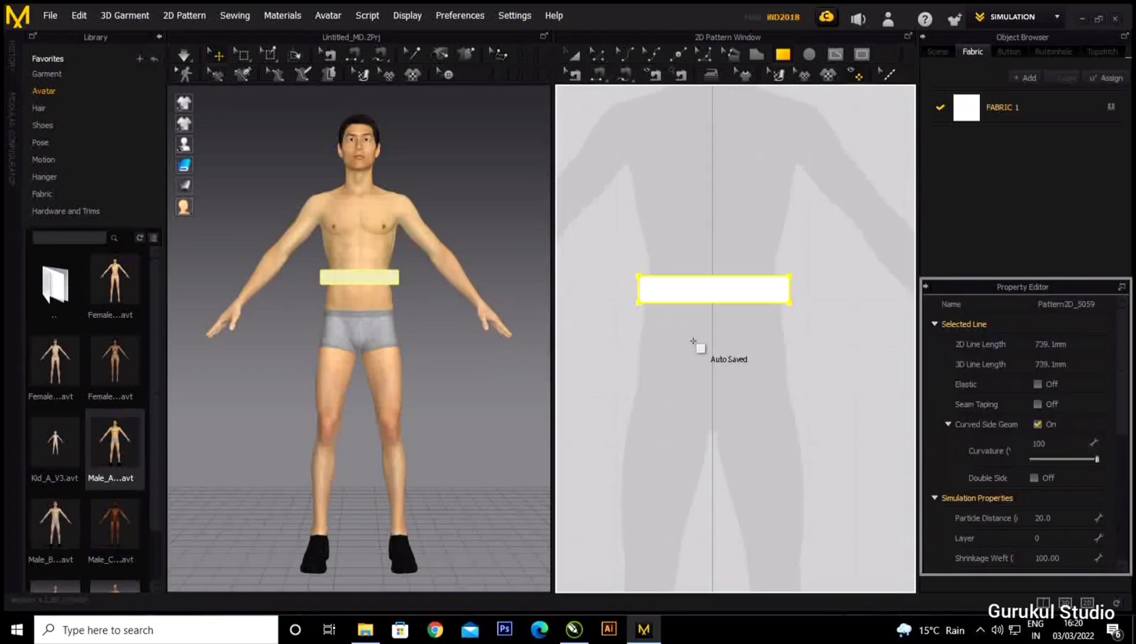
pyautogui.press('a')
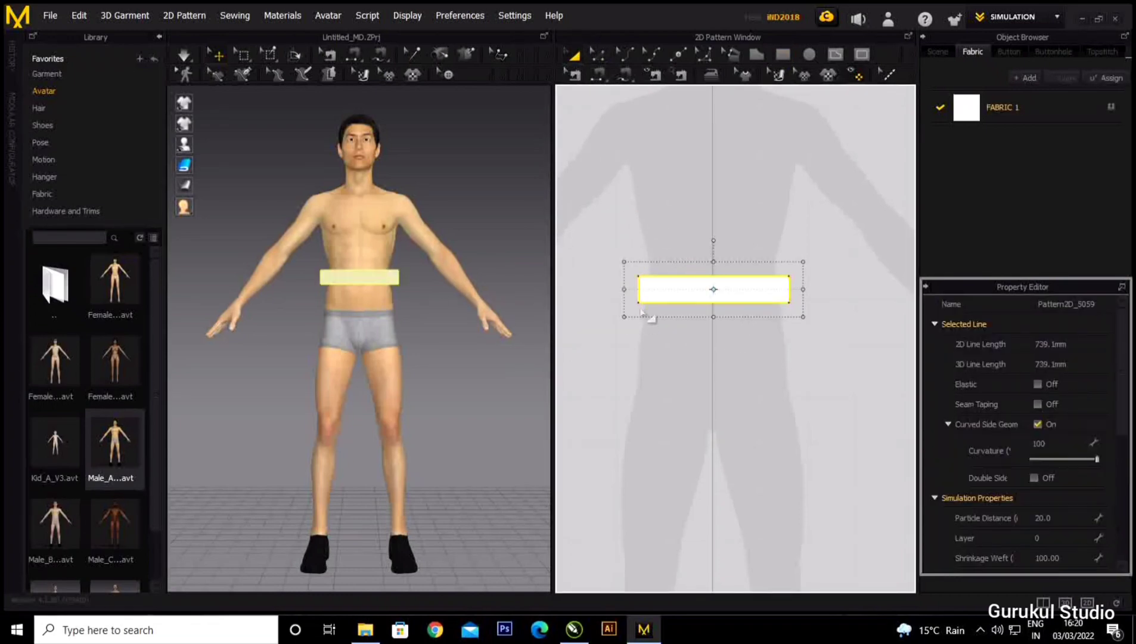
pyautogui.rightClick(670, 299)
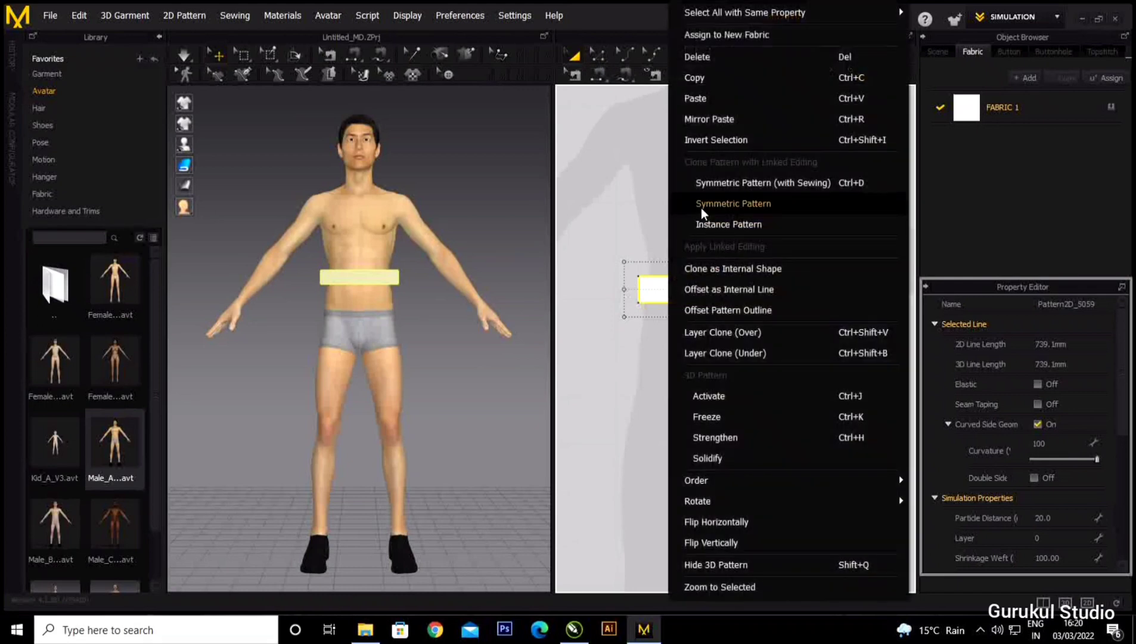
pyautogui.click(701, 208)
pyautogui.click(881, 286)
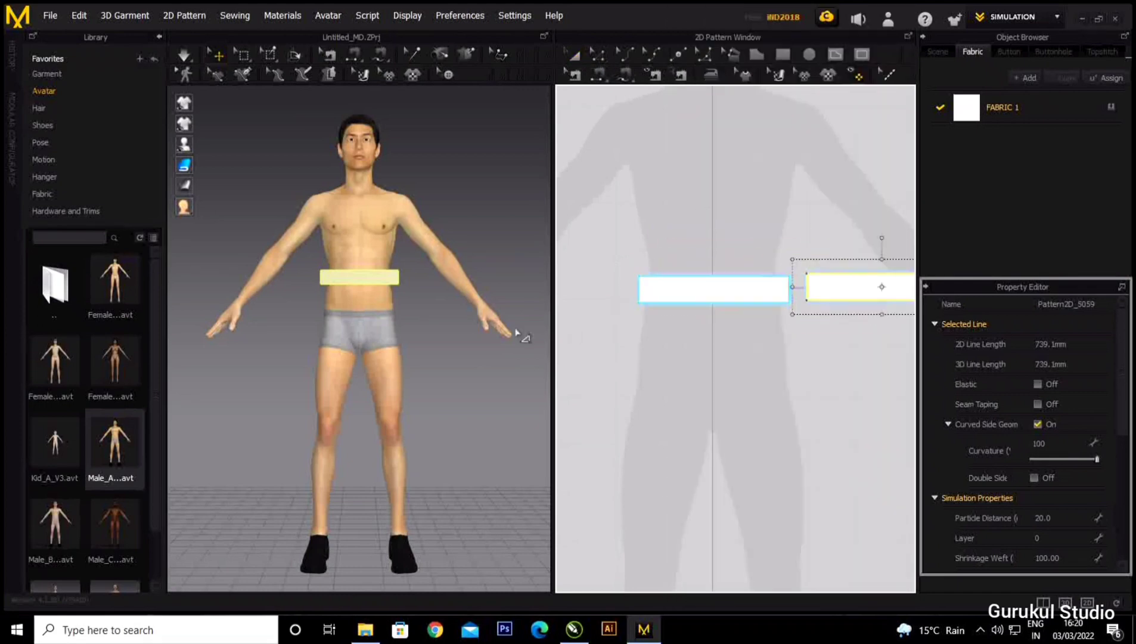
# Move the symmetric strip behind the avatar's lower back in 3D and flip it horizontally.
pyautogui.moveTo(473, 339); pyautogui.dragTo(299, 385, button='right')
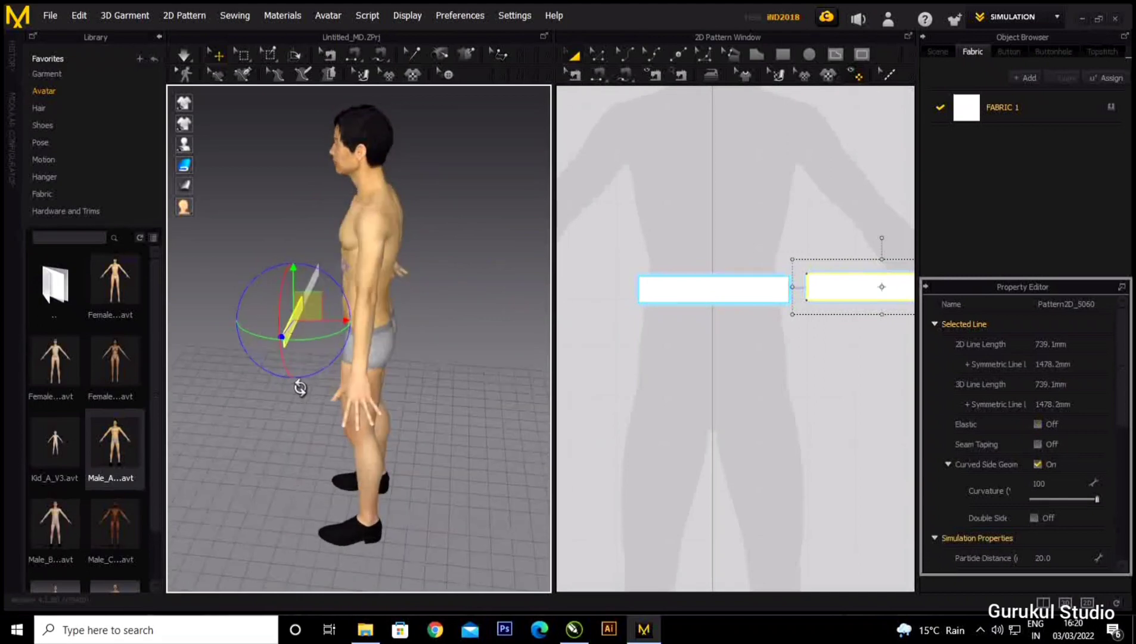
pyautogui.moveTo(311, 315); pyautogui.dragTo(427, 286)
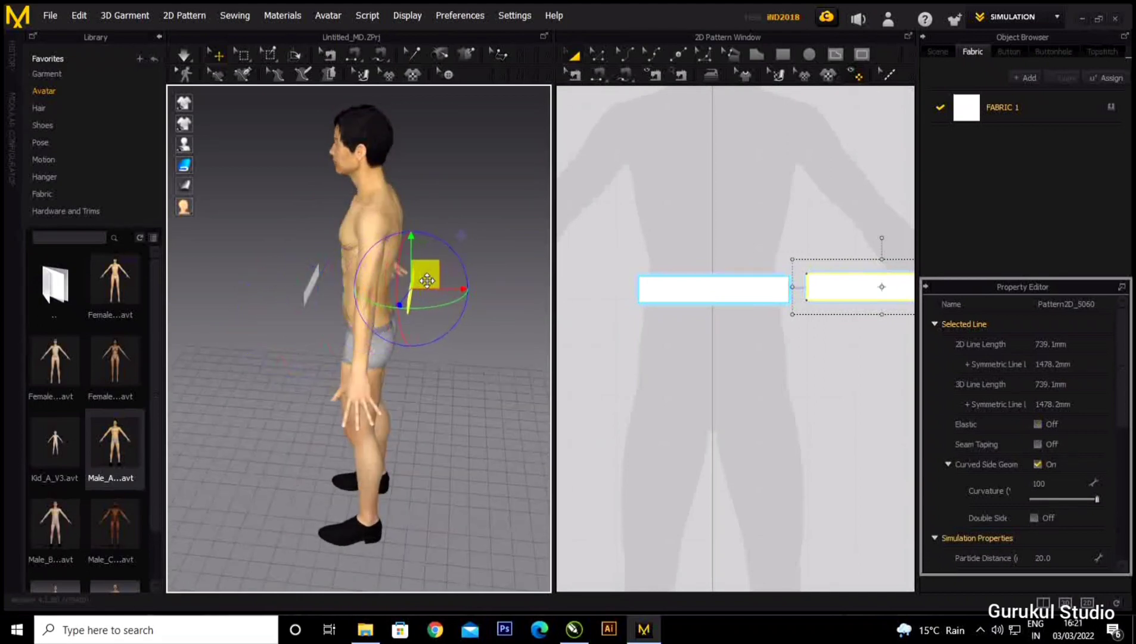
pyautogui.moveTo(400, 347); pyautogui.dragTo(317, 324, button='right')
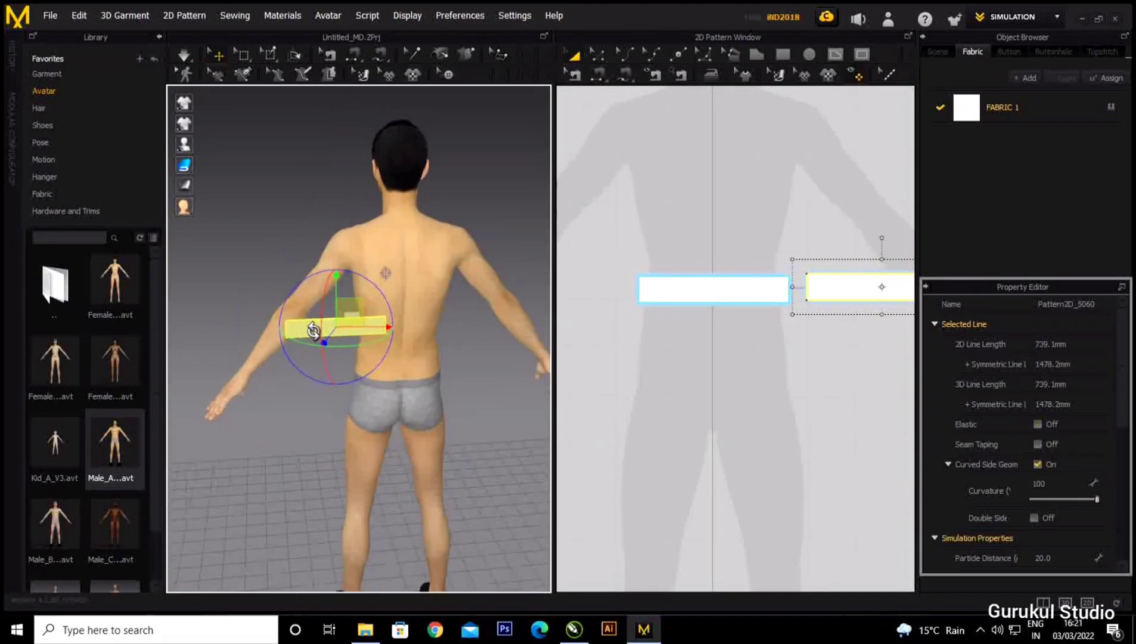
pyautogui.moveTo(355, 316); pyautogui.dragTo(411, 323)
pyautogui.rightClick(406, 323)
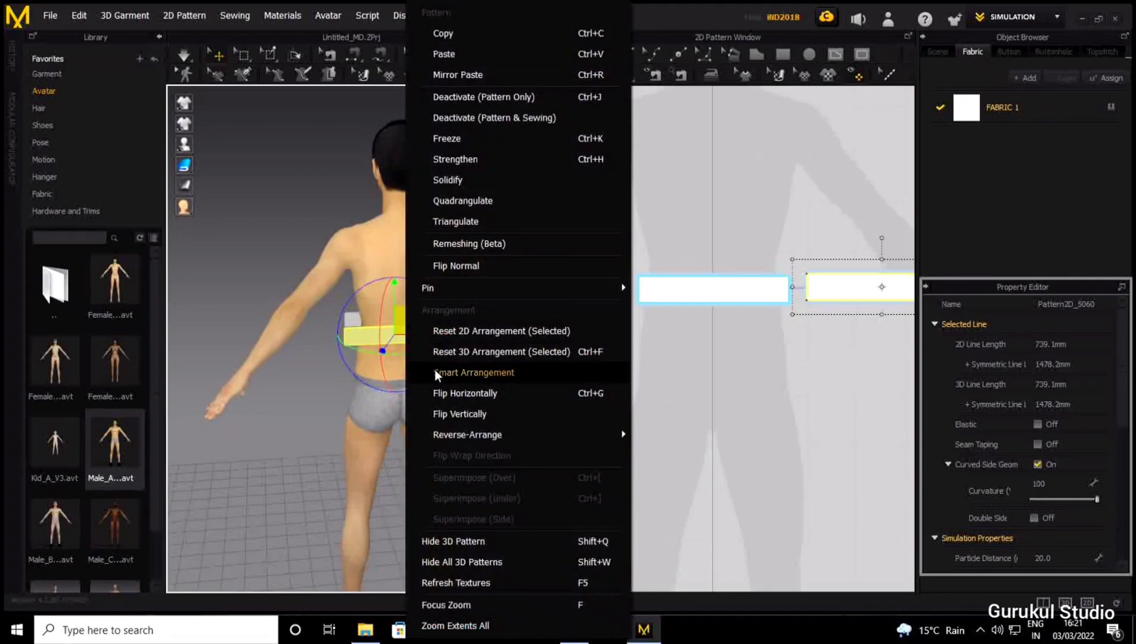
pyautogui.click(464, 394)
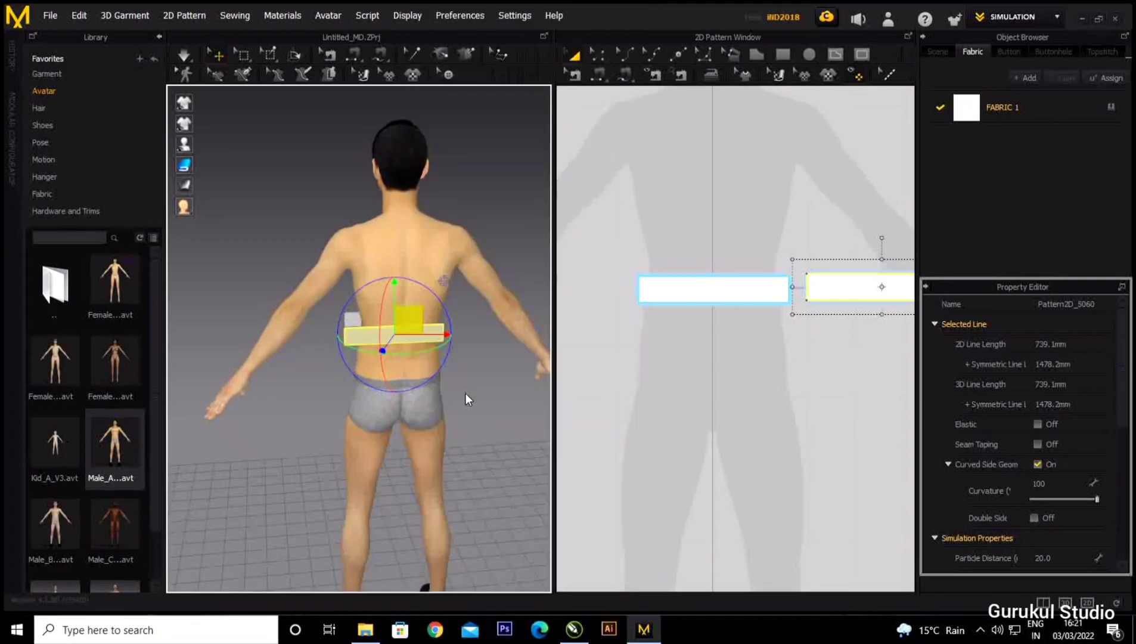
# Sew the two waist strips together with segment sewing, joining the adjacent short edges and the two outer short edges.
pyautogui.moveTo(512, 271); pyautogui.dragTo(424, 280, button='right')
pyautogui.click(599, 75)
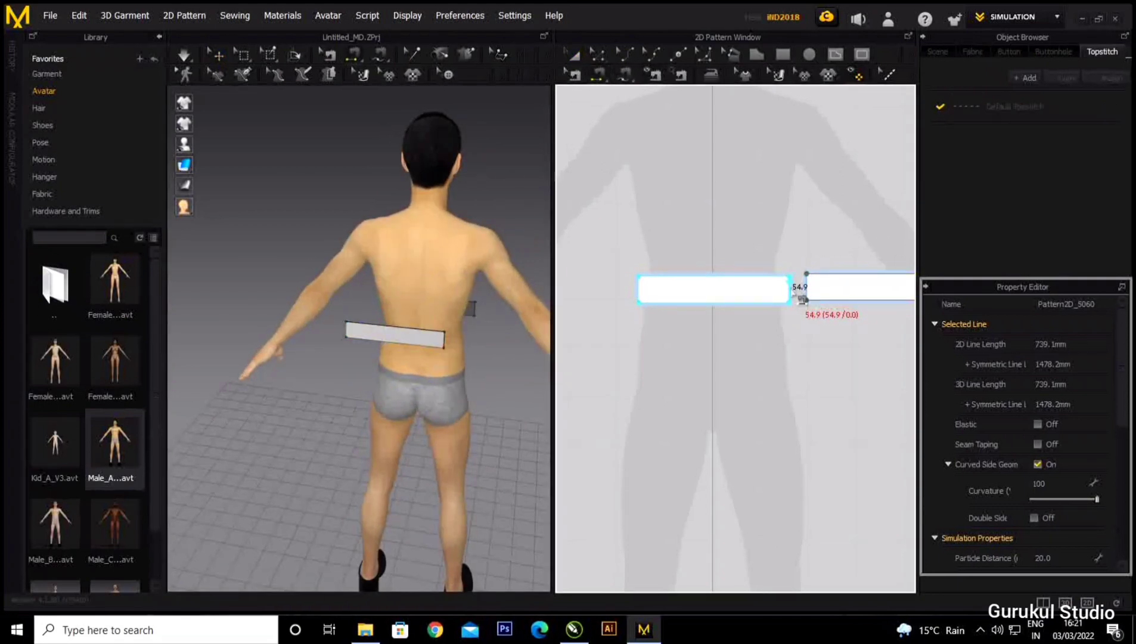
pyautogui.click(818, 293)
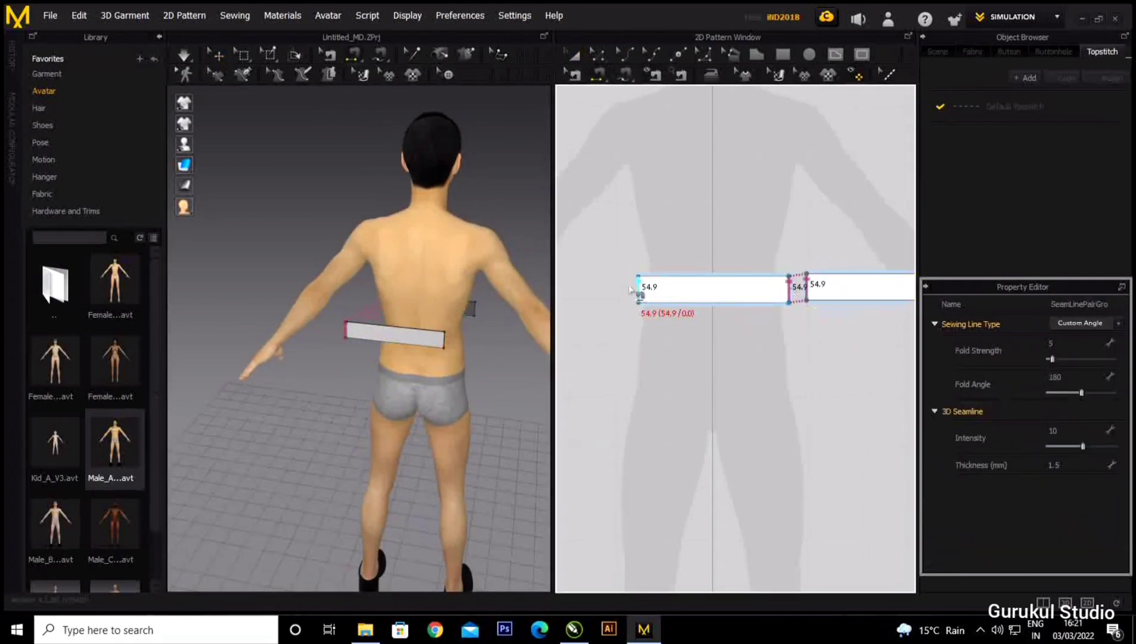
pyautogui.scroll(-2, 639, 295)
pyautogui.click(641, 292)
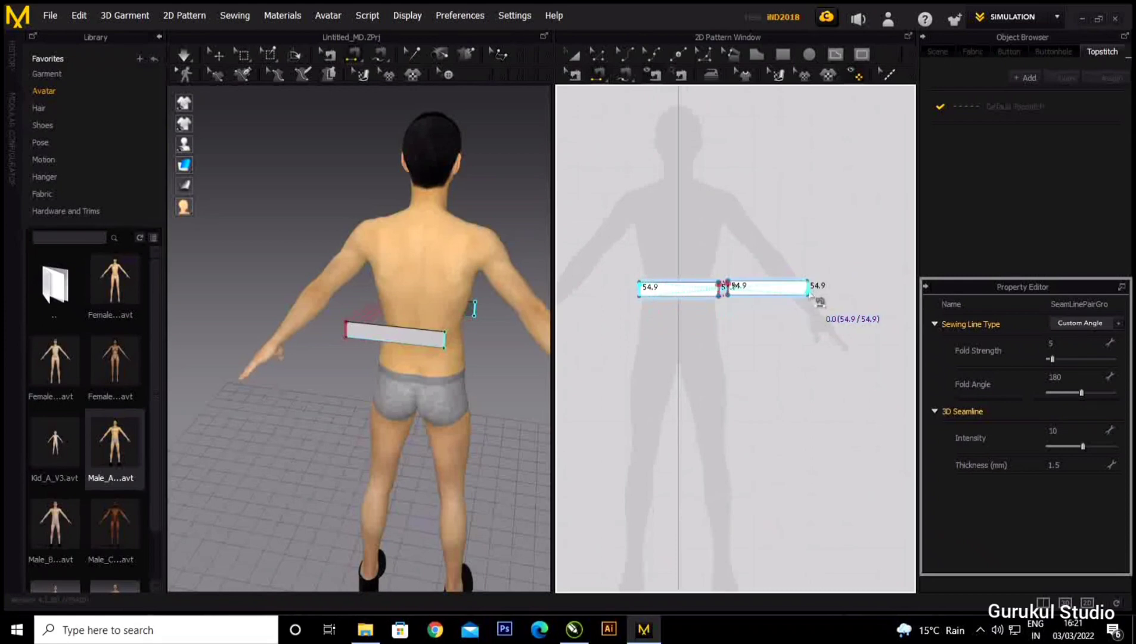
pyautogui.click(818, 295)
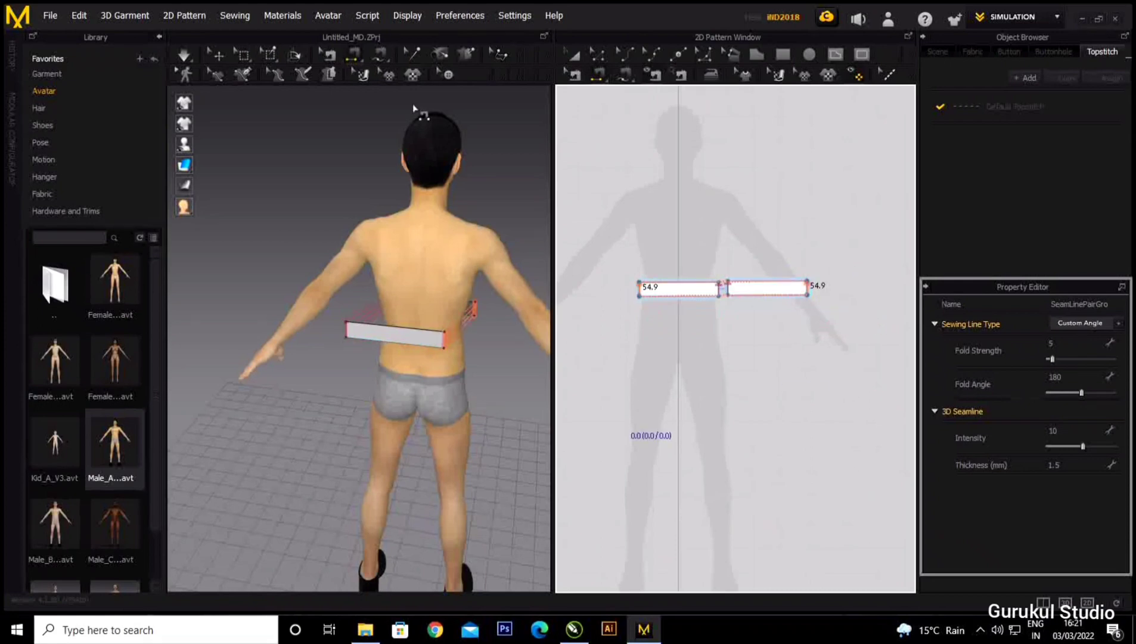
# Position the back and front strips close to the avatar's waist and simulate the band so it drapes around the body.
pyautogui.click(215, 54)
pyautogui.moveTo(403, 335); pyautogui.dragTo(426, 332)
pyautogui.moveTo(426, 332); pyautogui.dragTo(384, 421, button='right')
pyautogui.moveTo(474, 454); pyautogui.dragTo(440, 412)
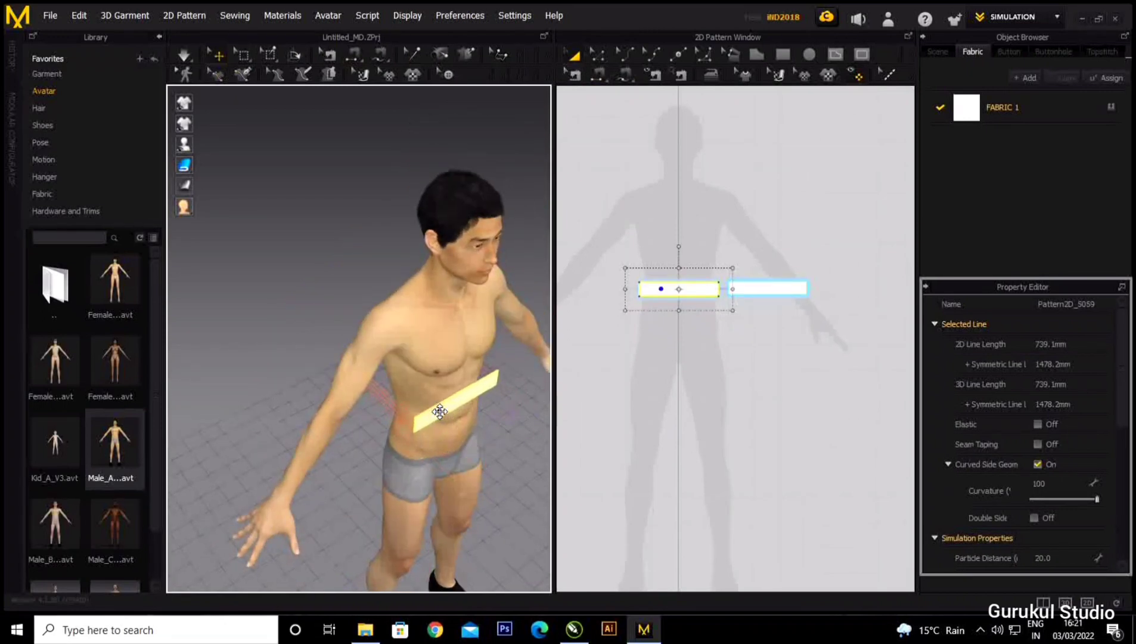
pyautogui.press('space')
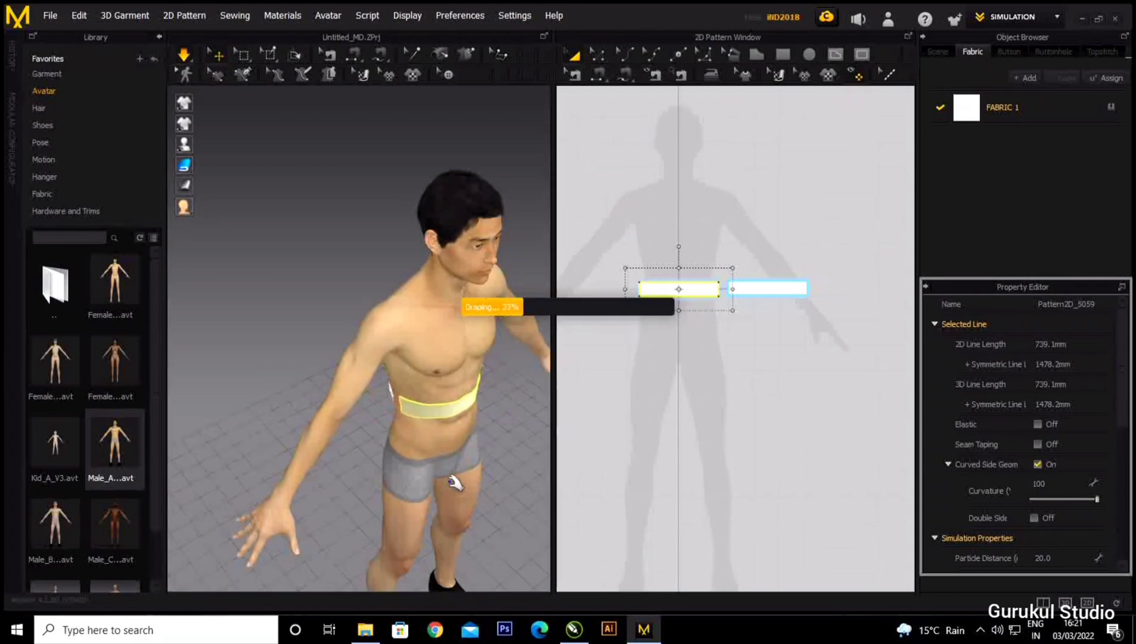
pyautogui.moveTo(482, 425); pyautogui.dragTo(464, 396, button='right')
pyautogui.moveTo(464, 395); pyautogui.dragTo(363, 337, button='middle')
pyautogui.scroll(-3, 358, 332)
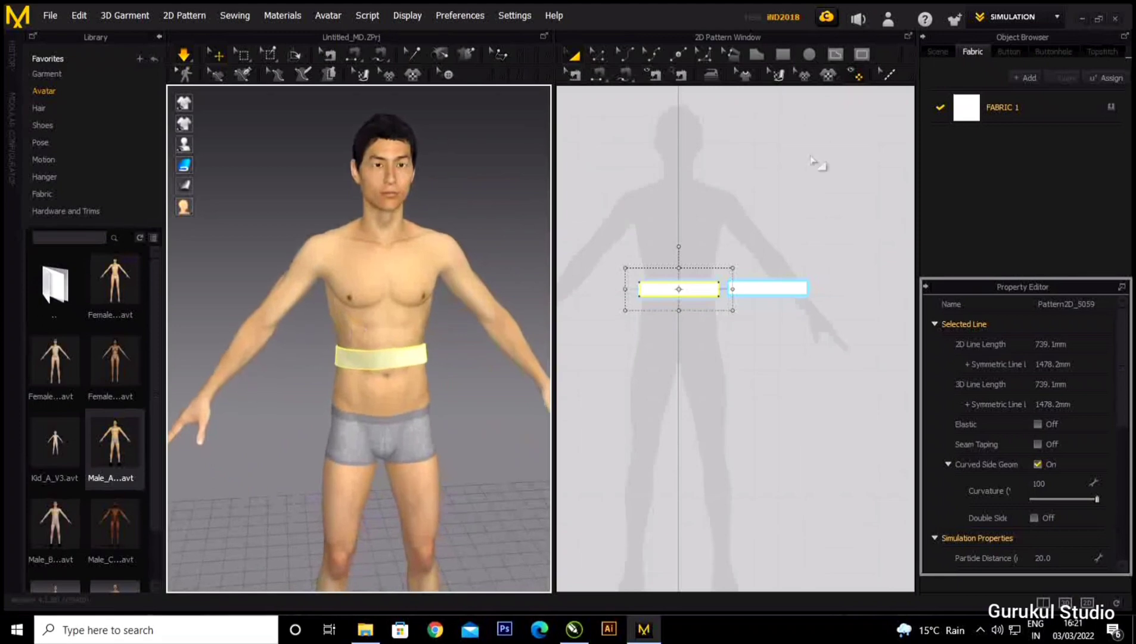
pyautogui.scroll(-2, 718, 235)
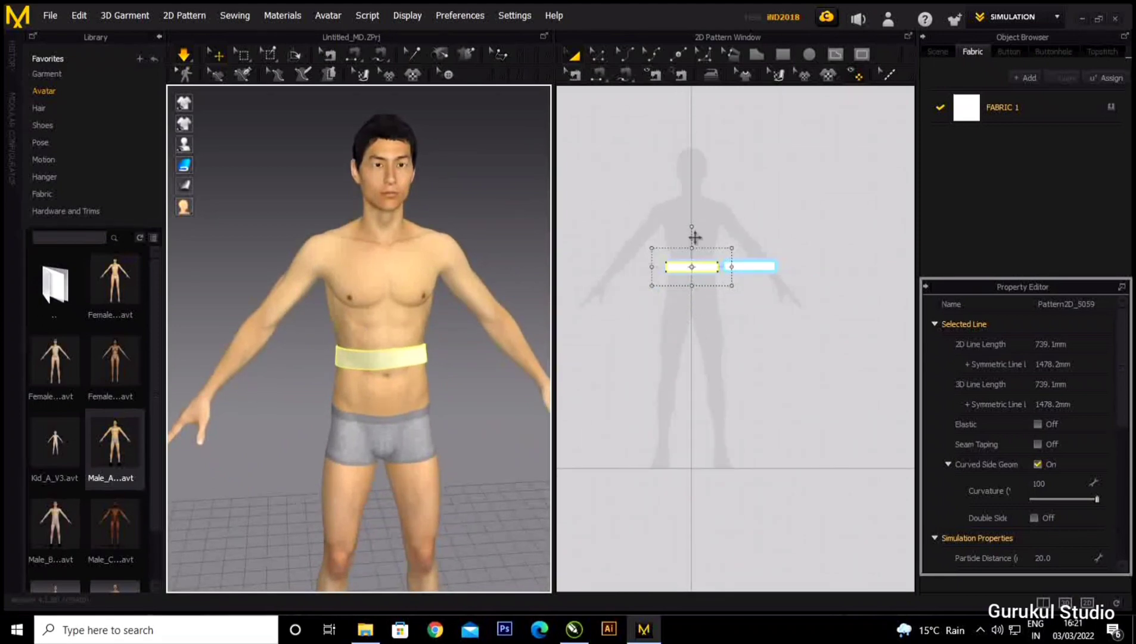
pyautogui.scroll(2, 687, 343)
pyautogui.scroll(-4, 703, 329)
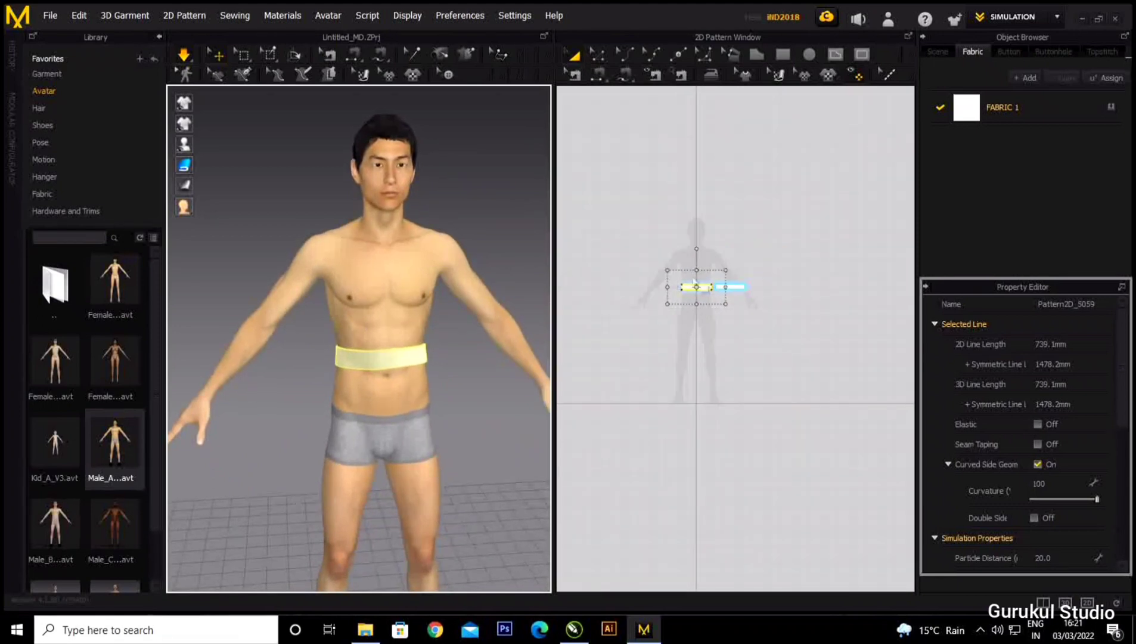
pyautogui.scroll(1, 689, 175)
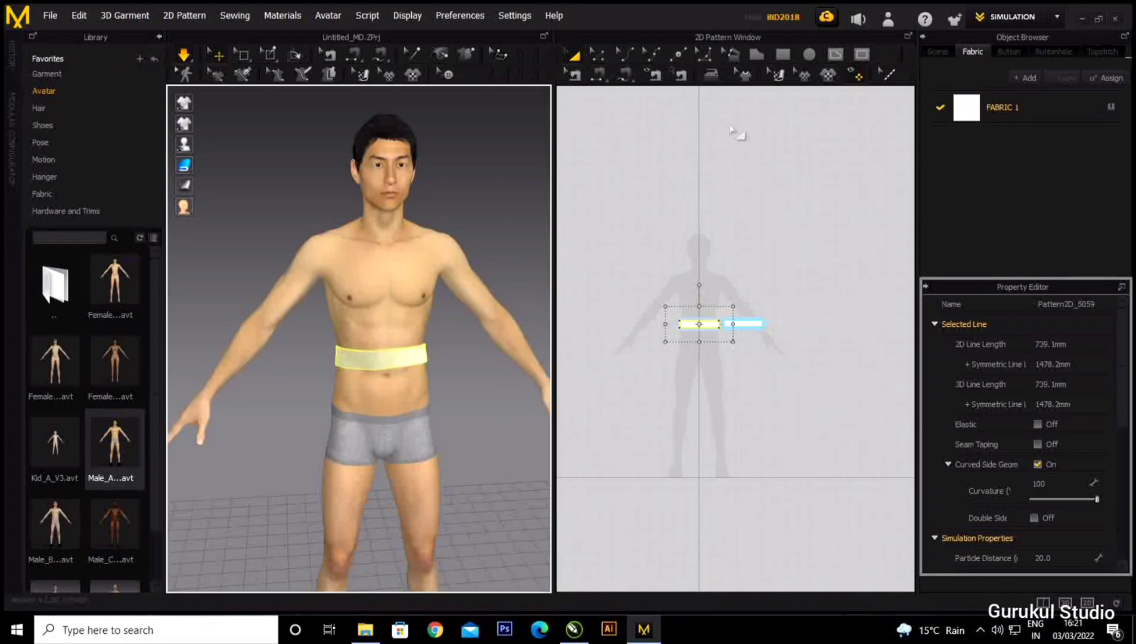
# Switch to Chrome and search Google Images for "male pant pattern".
pyautogui.click(1082, 18)
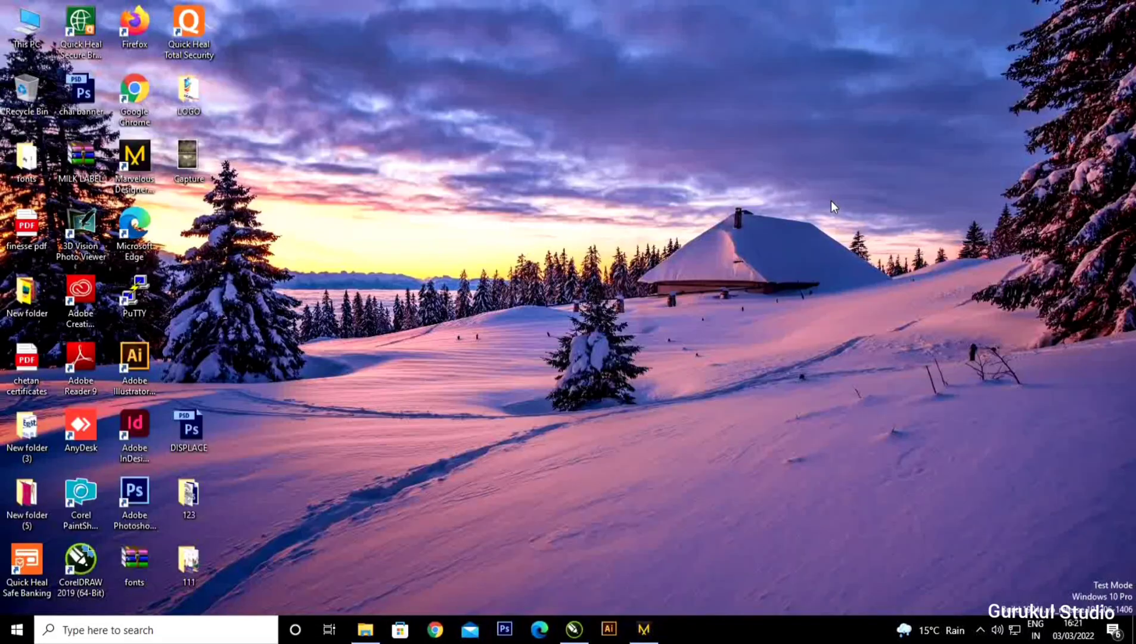
pyautogui.click(436, 630)
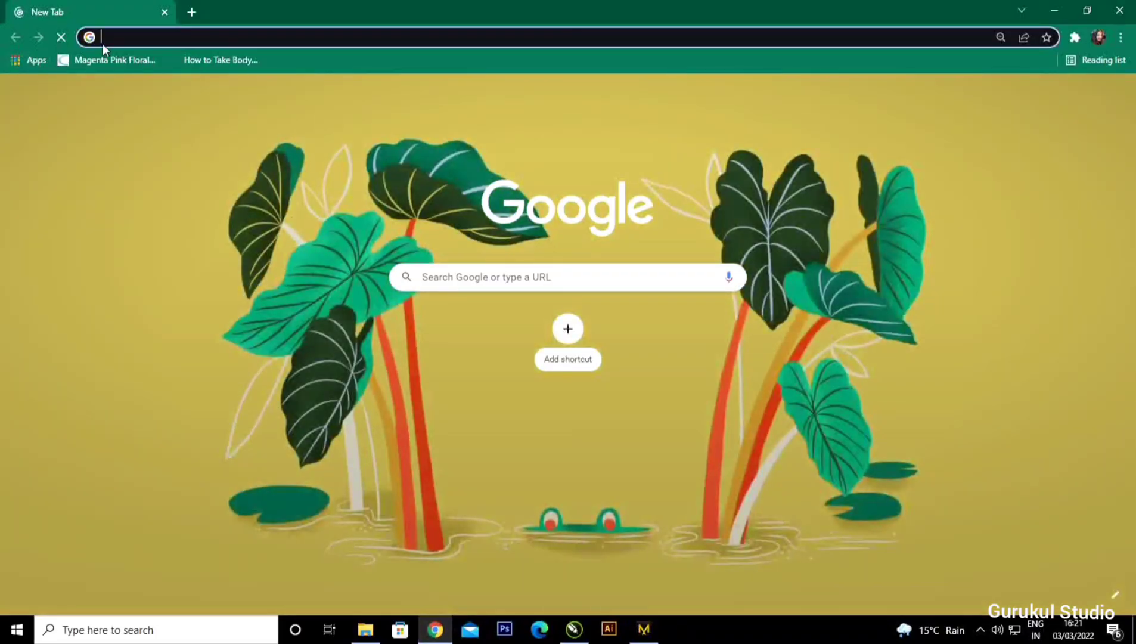
pyautogui.click(111, 37)
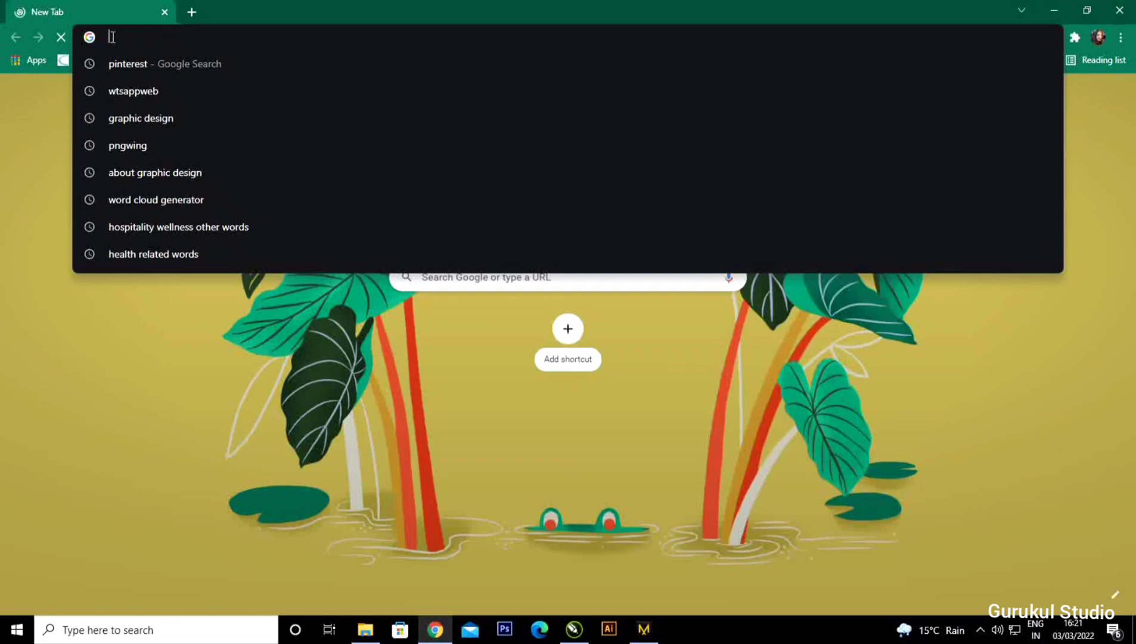
pyautogui.write('pant pattern')
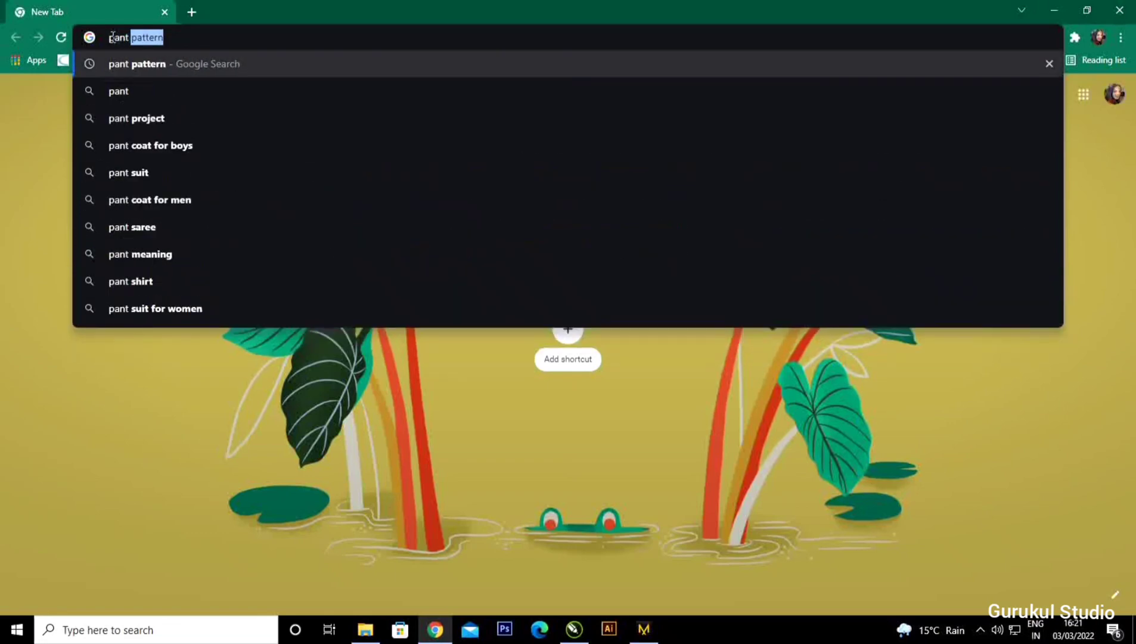
pyautogui.press('Return')
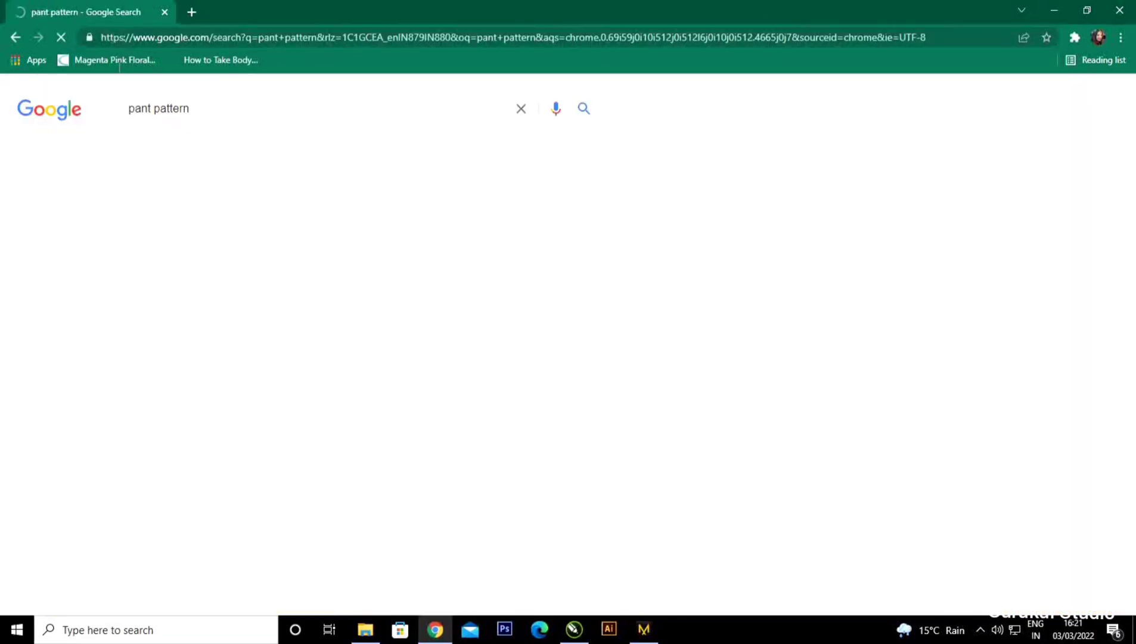
pyautogui.click(130, 111)
pyautogui.write('male')
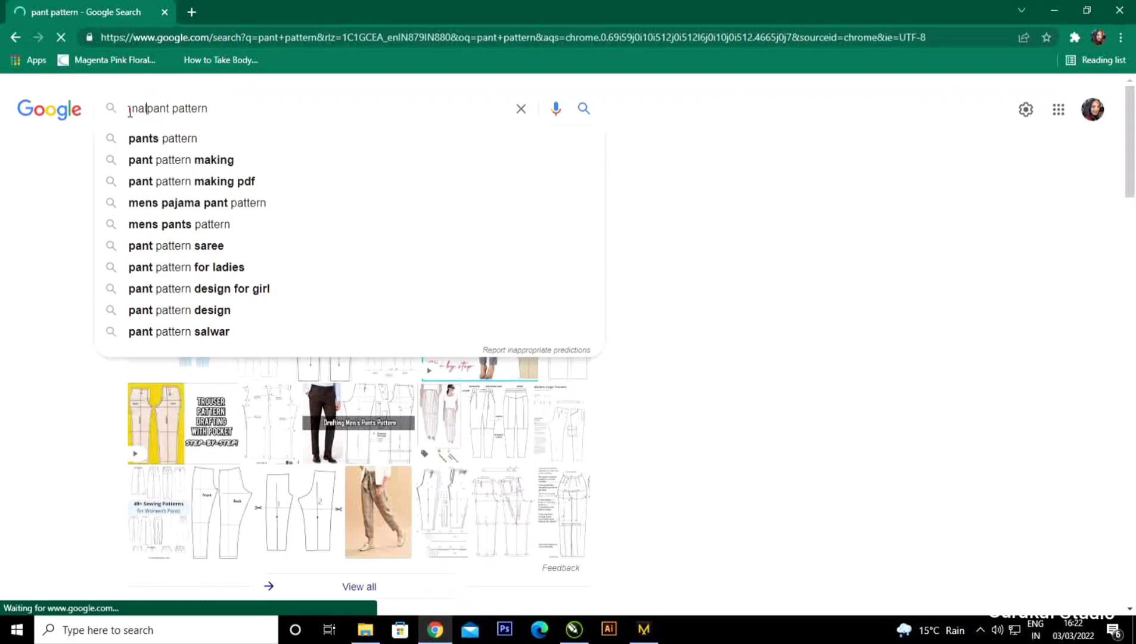
pyautogui.press('Return')
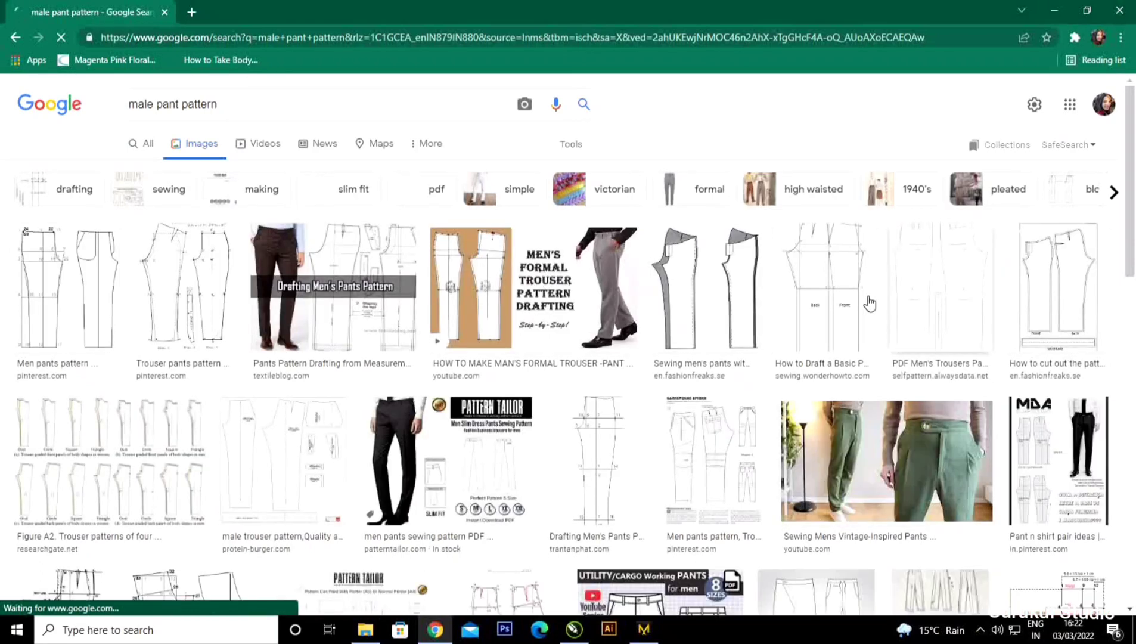
# Save the WonderHowTo basic pant pattern image to the Desktop as draft-basic-pant-pattern.w1456 in JPEG format.
pyautogui.click(814, 249)
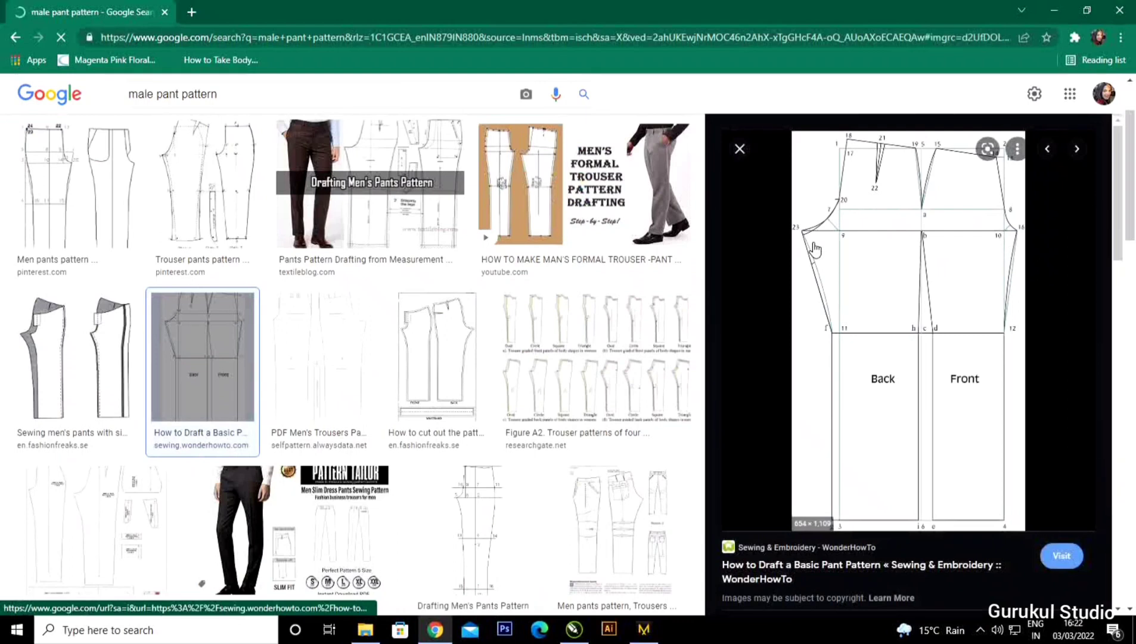
pyautogui.rightClick(815, 249)
pyautogui.click(862, 413)
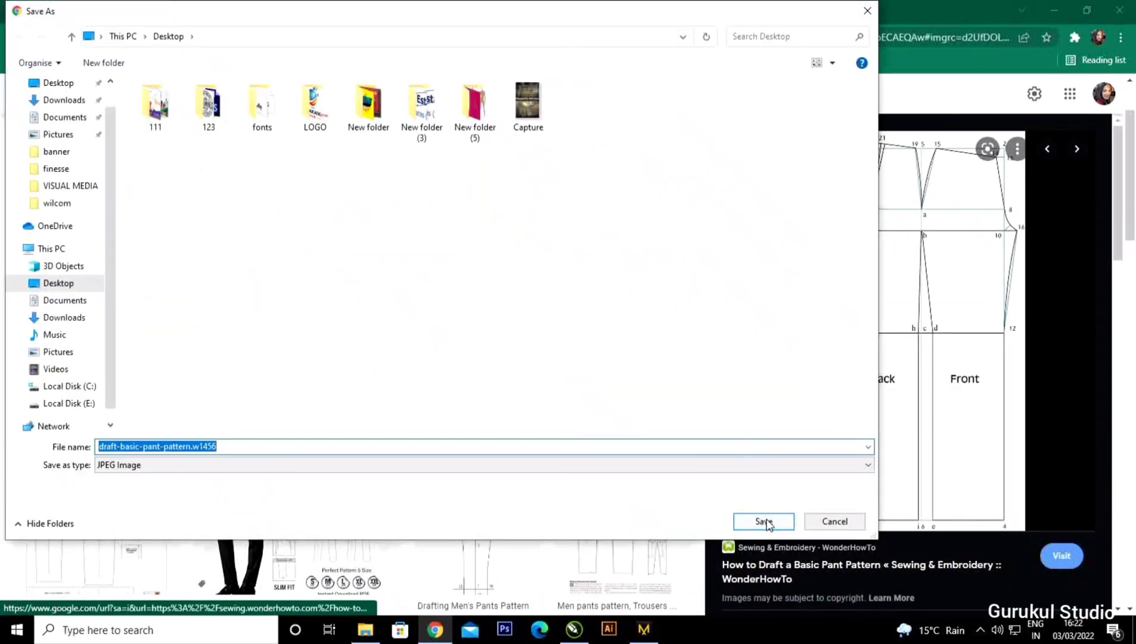
pyautogui.click(759, 527)
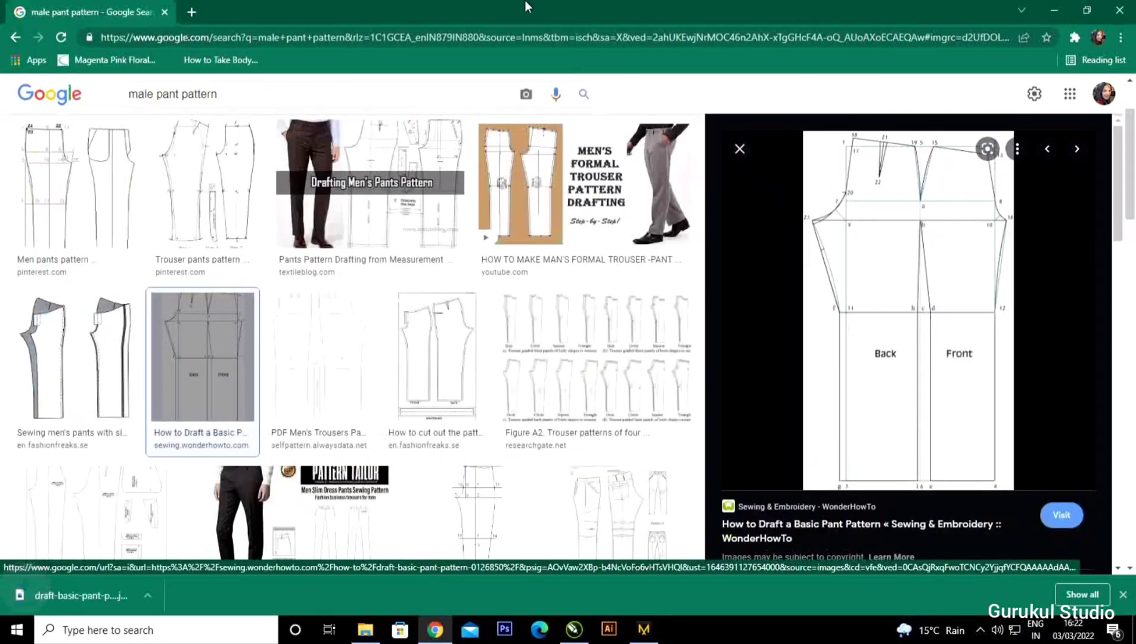
# Switch back to Marvelous Designer and draw a large rectangle, about 4066 mm in outline length, above the waist strips.
pyautogui.click(644, 628)
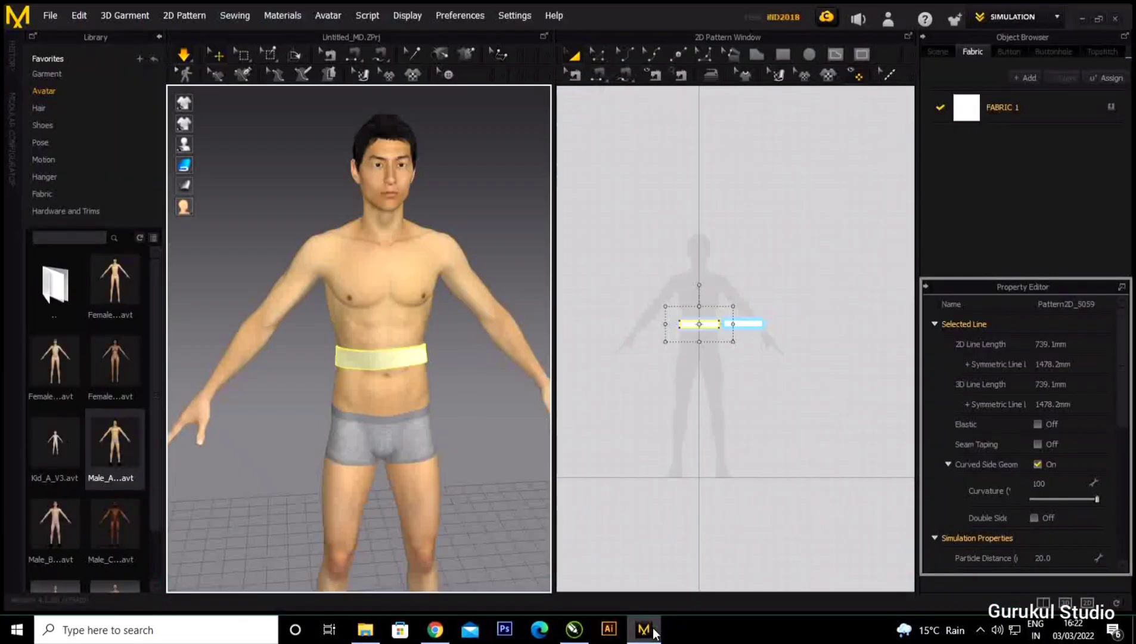
pyautogui.click(781, 54)
pyautogui.moveTo(632, 148); pyautogui.dragTo(774, 260)
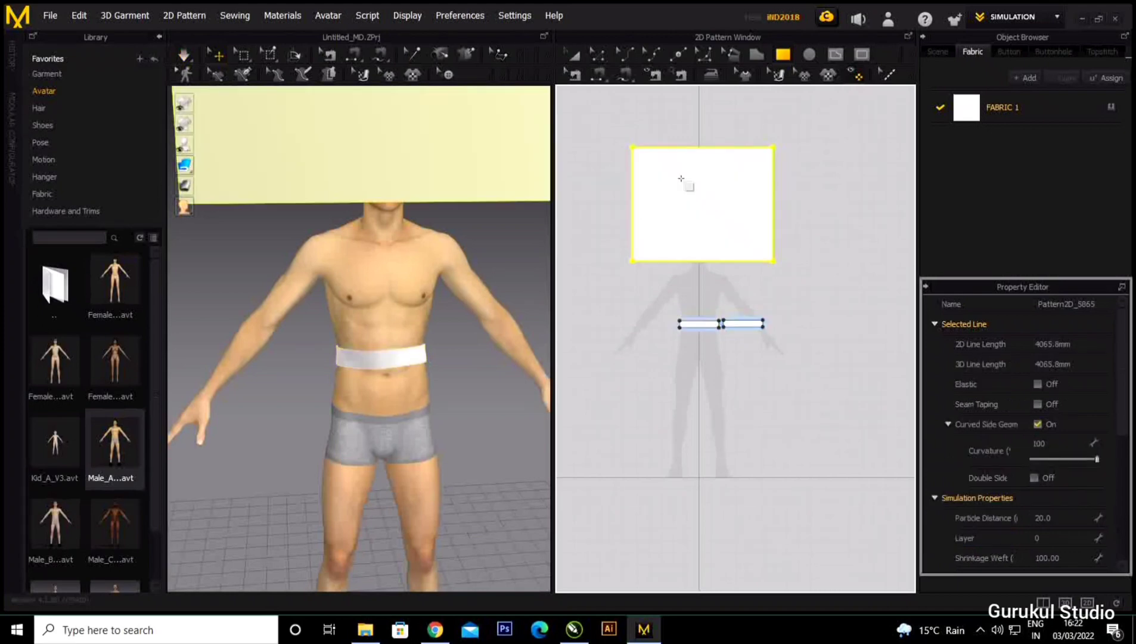
# Add the draft-basic-pant-pattern.w1456 image from the Desktop as a graphic on the large rectangle, keeping the 230.7 × 391.2 mm size.
pyautogui.click(574, 56)
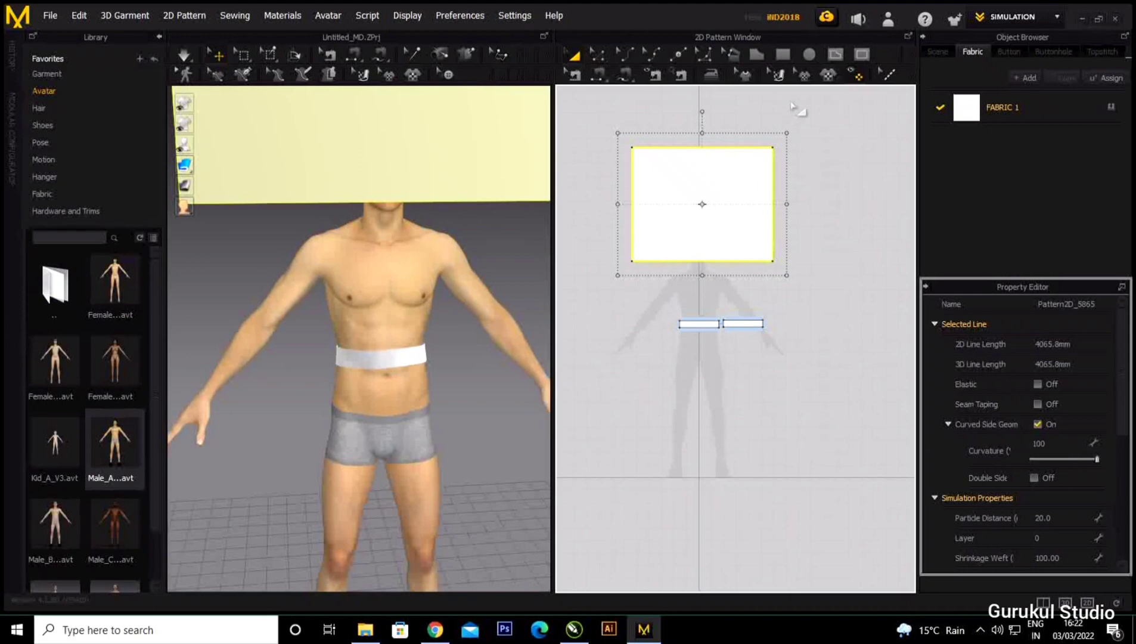
pyautogui.click(828, 76)
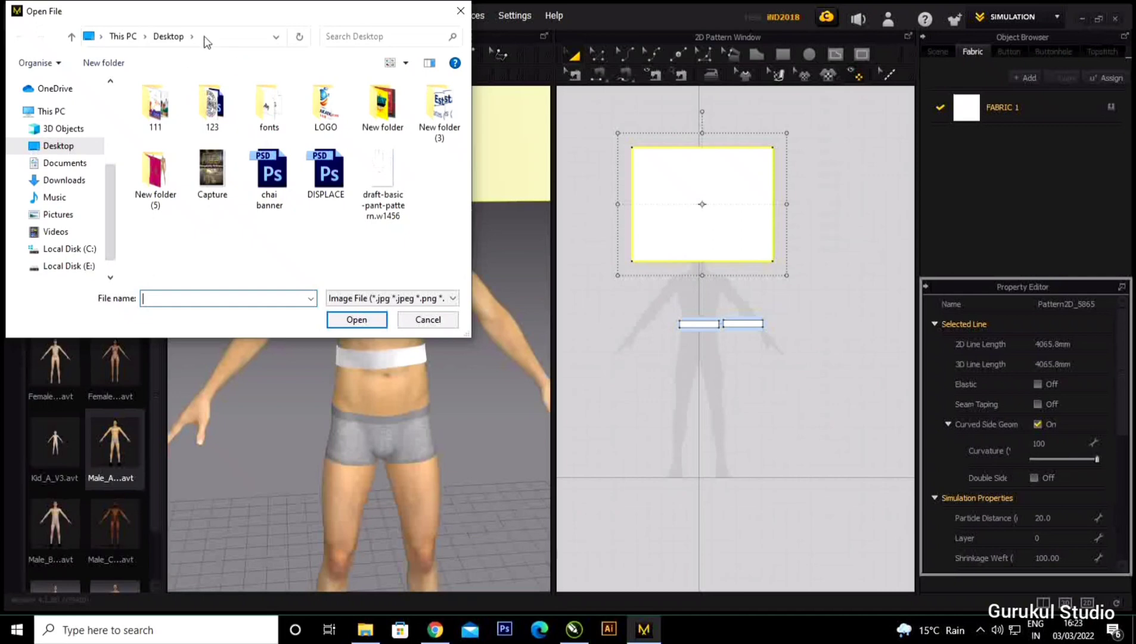
pyautogui.click(381, 196)
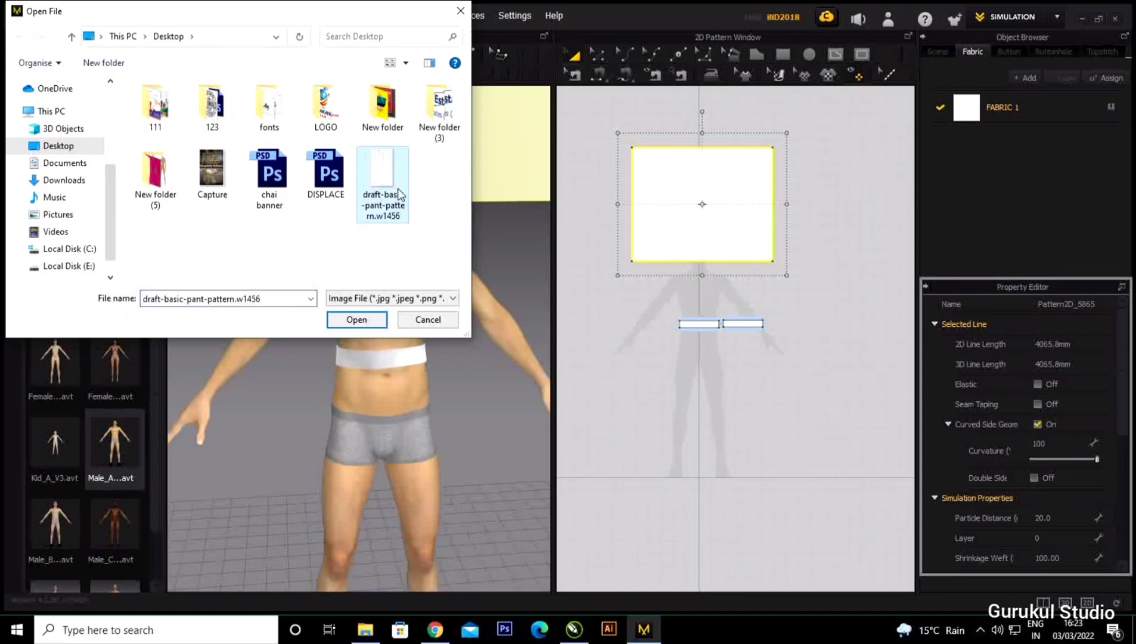
pyautogui.click(357, 321)
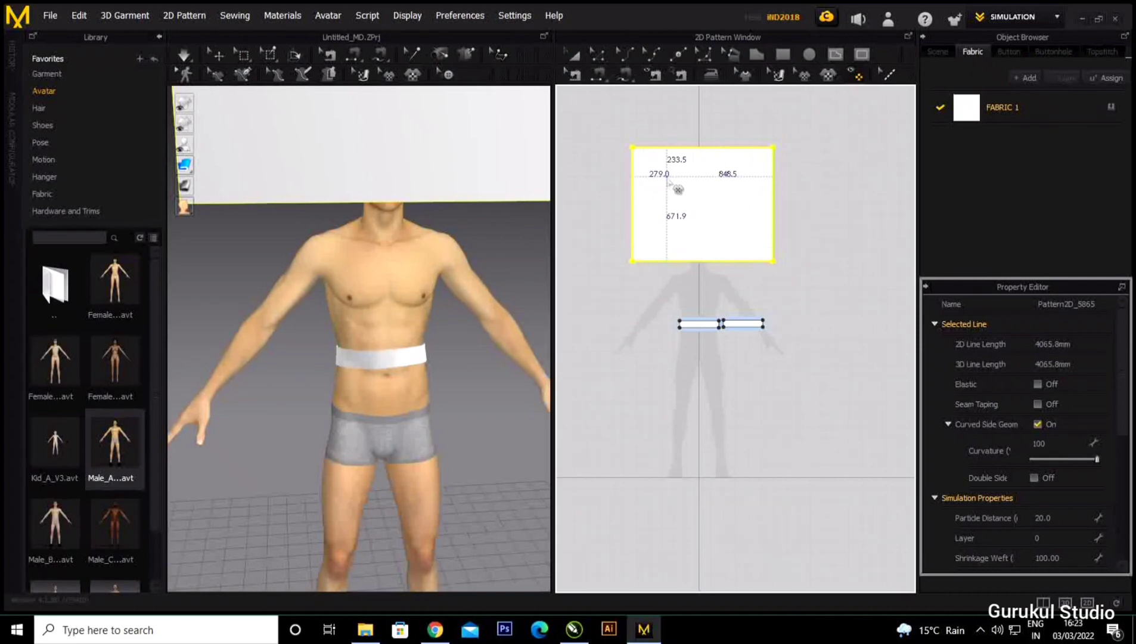
pyautogui.click(703, 193)
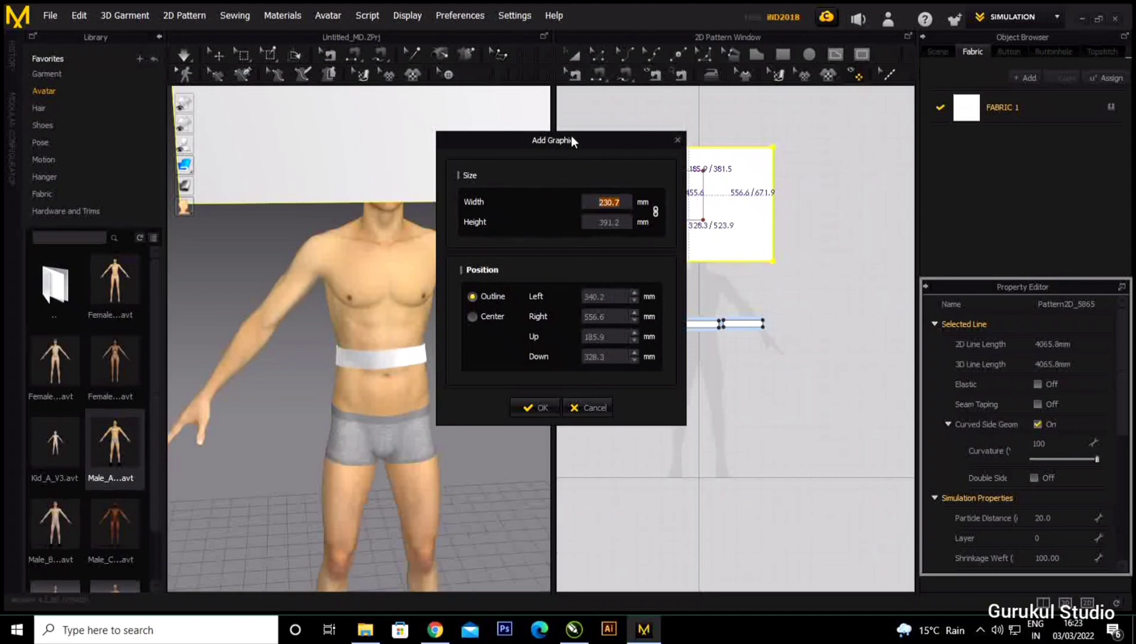
pyautogui.moveTo(570, 141); pyautogui.dragTo(462, 123)
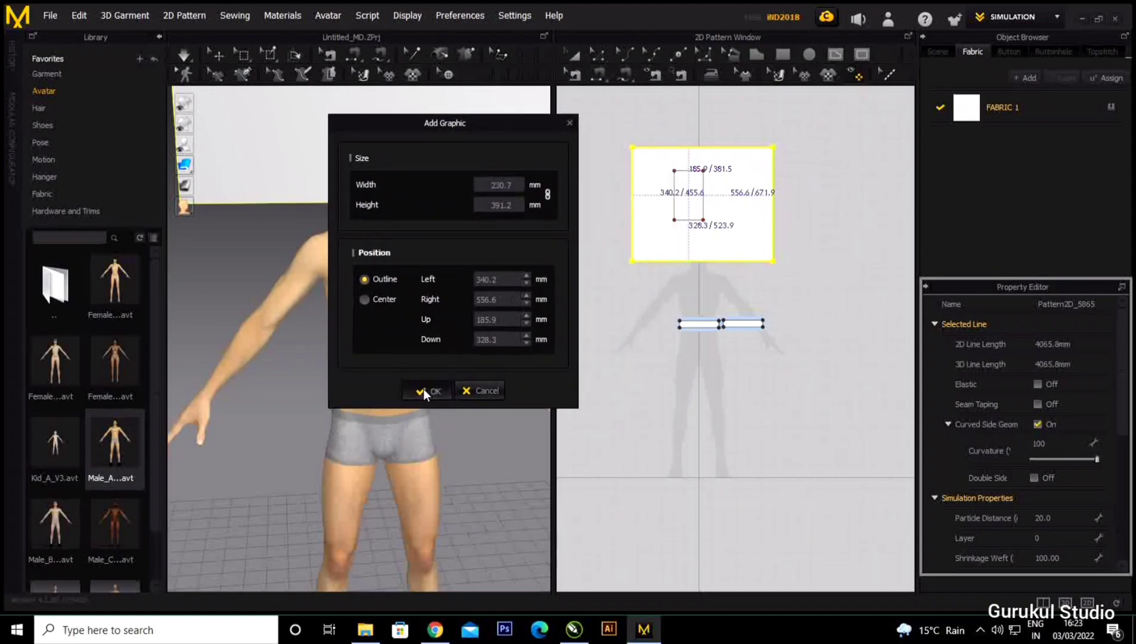
pyautogui.click(425, 390)
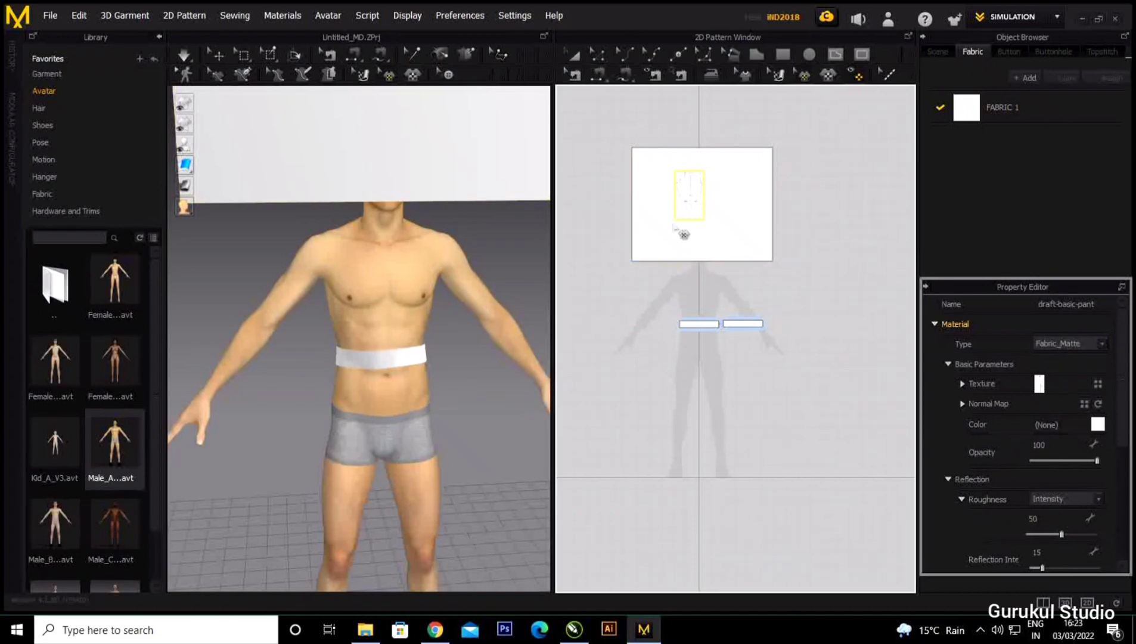
# Enlarge the pant pattern graphic to about the rectangle's full height and nudge it upward so the whole draft fits inside.
pyautogui.scroll(2, 706, 189)
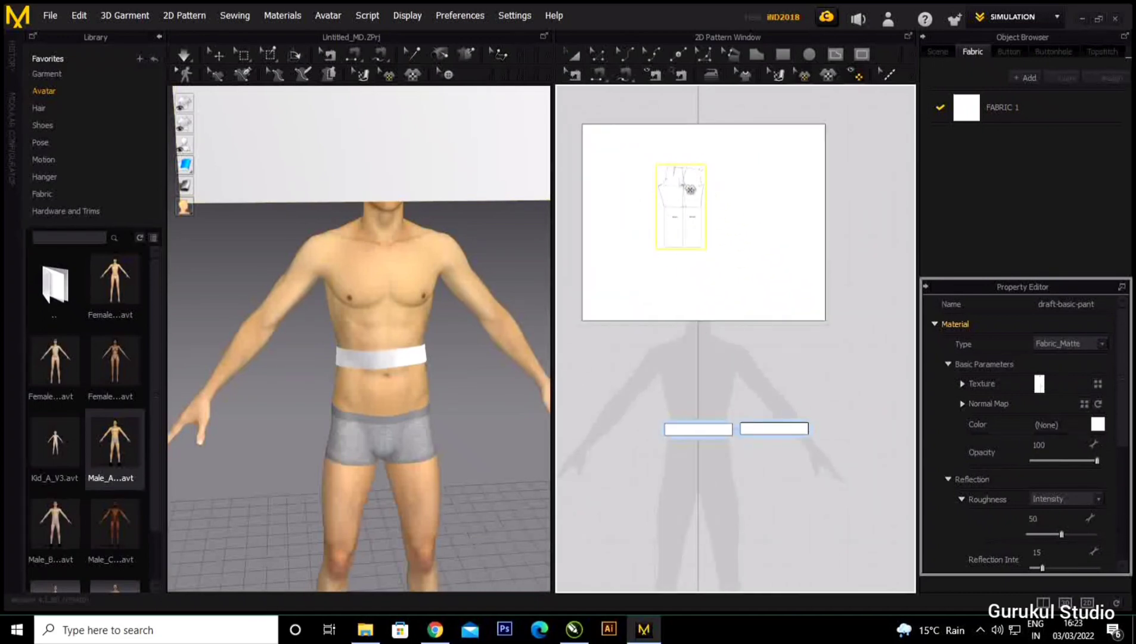
pyautogui.click(685, 213)
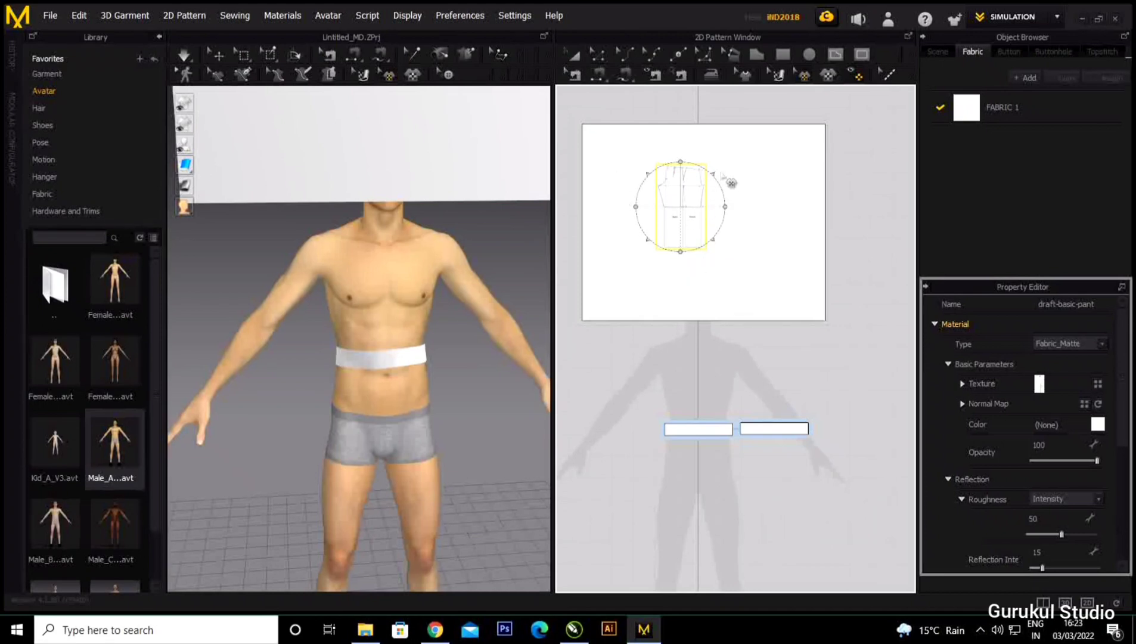
pyautogui.moveTo(710, 174)
pyautogui.mouseDown()
pyautogui.moveTo(732, 158)
pyautogui.moveTo(720, 154)
pyautogui.moveTo(717, 170)
pyautogui.mouseUp()
pyautogui.moveTo(705, 210); pyautogui.dragTo(701, 241)
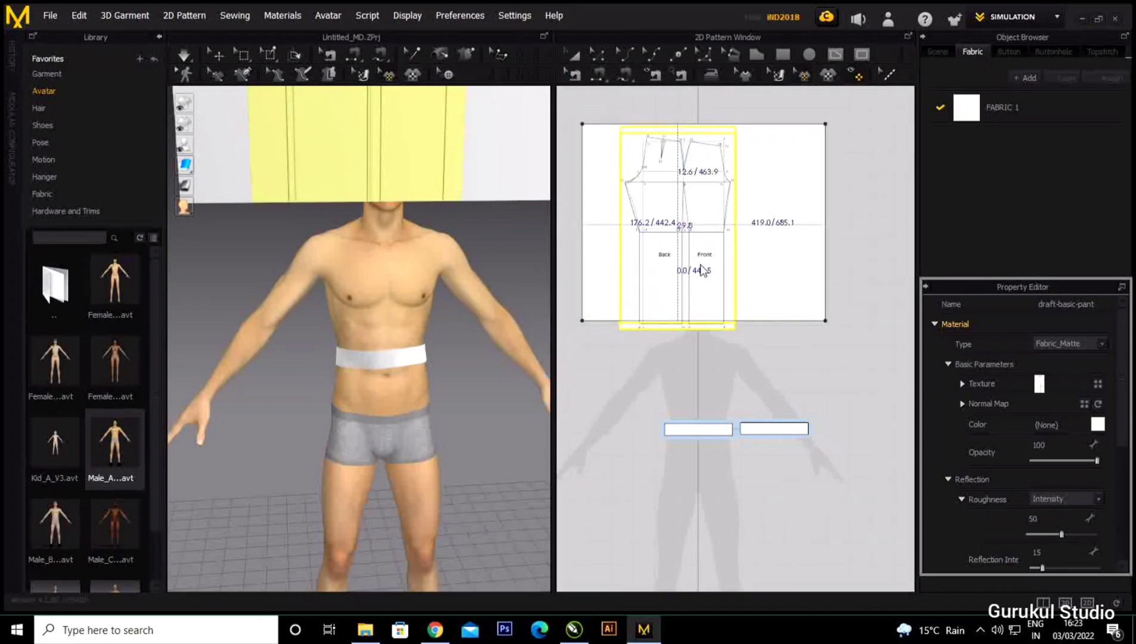
pyautogui.moveTo(704, 260); pyautogui.dragTo(701, 261)
pyautogui.press('Up')
pyautogui.press('Up')
pyautogui.press('Up')
pyautogui.press('Up')
pyautogui.press('Up')
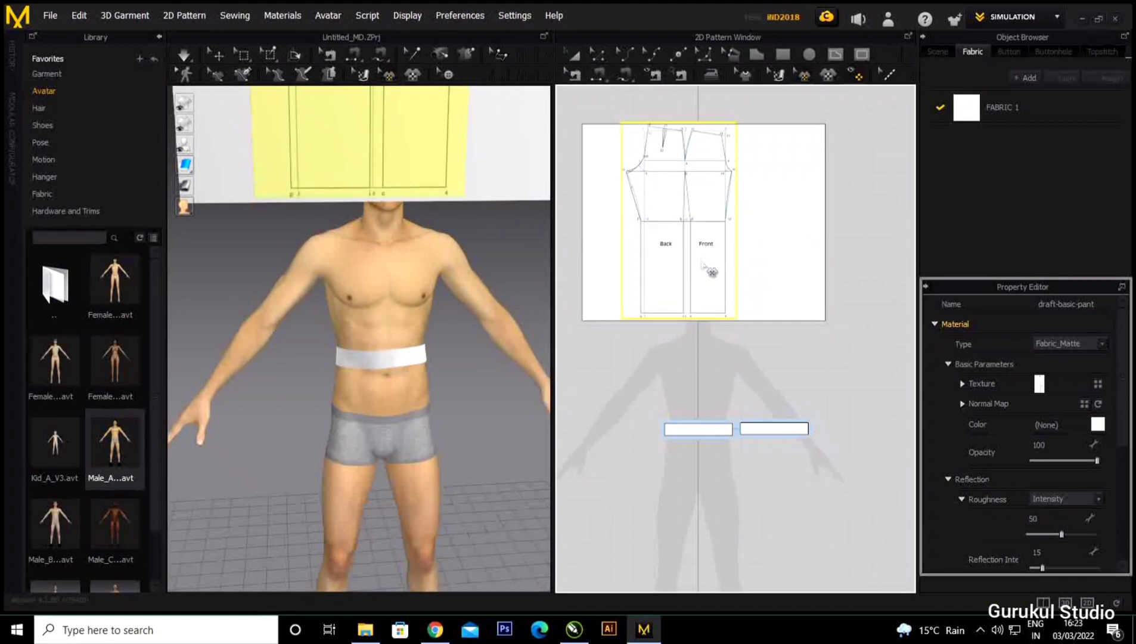
pyautogui.click(652, 106)
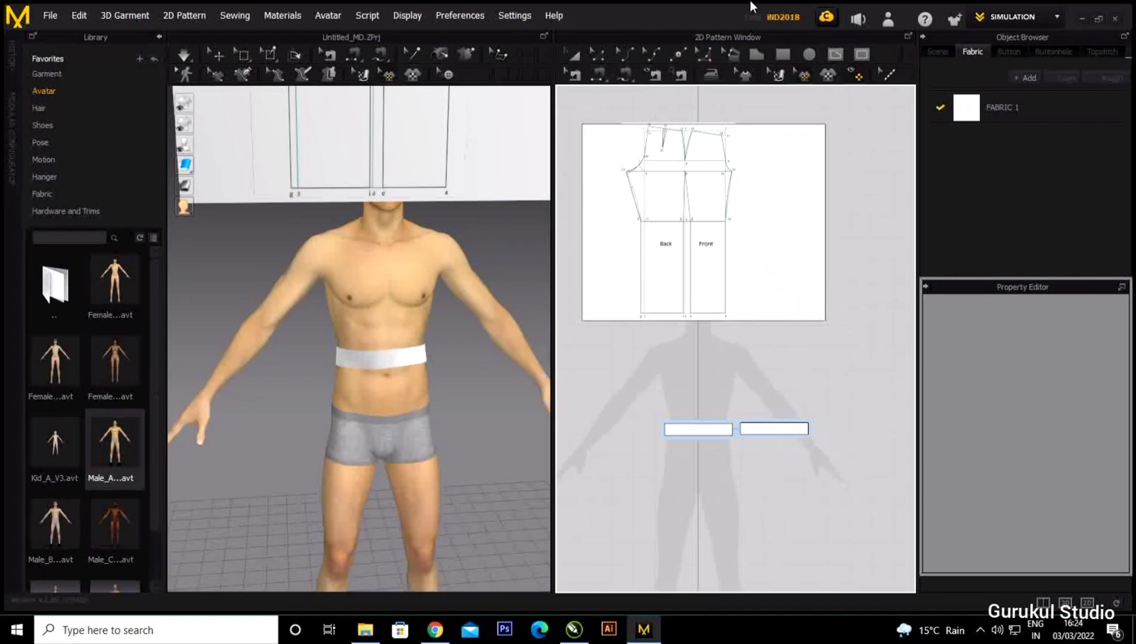
# Start tracing the Back piece as a polygon with a crotch curve about 250 mm long from point 18 to 23 and an inner-thigh curve to f.
pyautogui.click(753, 56)
pyautogui.scroll(-2, 640, 119)
pyautogui.scroll(4, 643, 120)
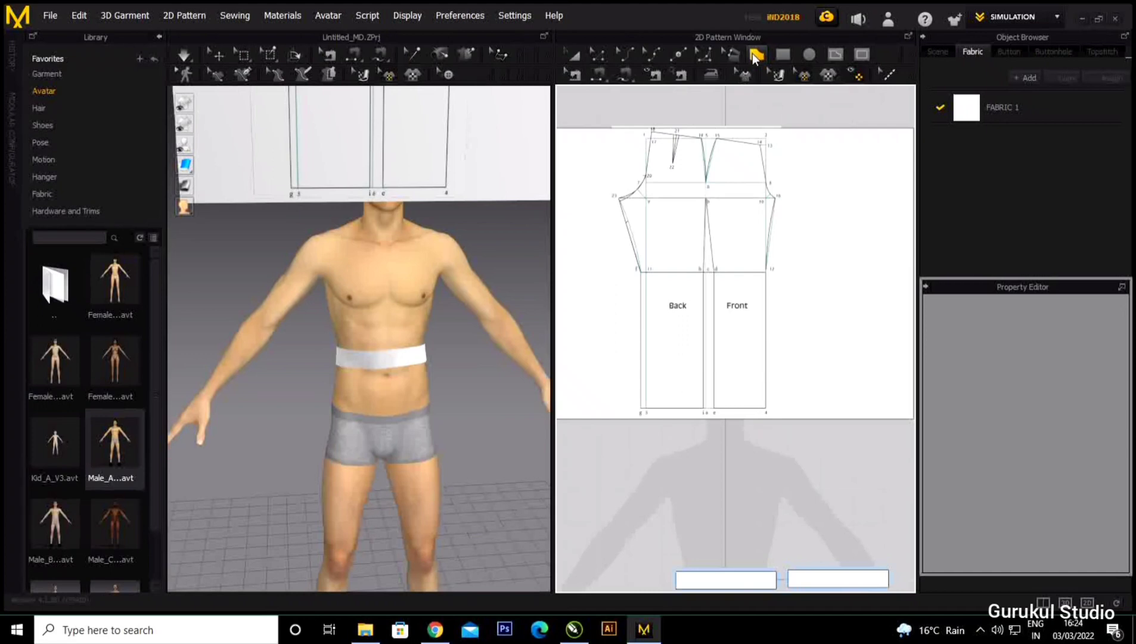
pyautogui.click(753, 53)
pyautogui.scroll(4, 635, 149)
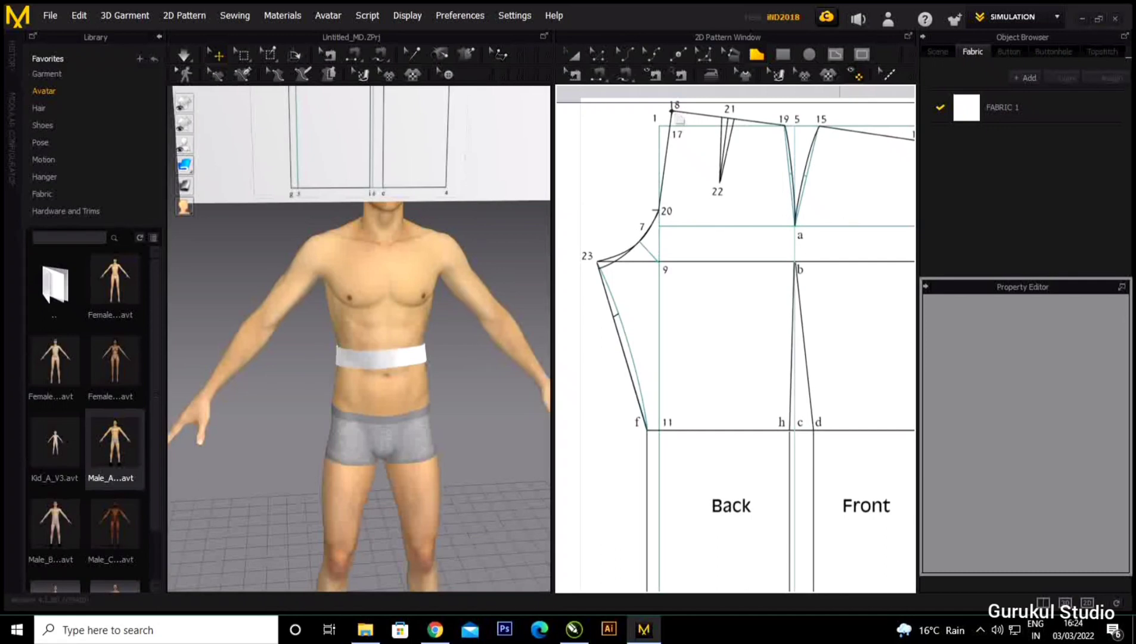
pyautogui.click(672, 111)
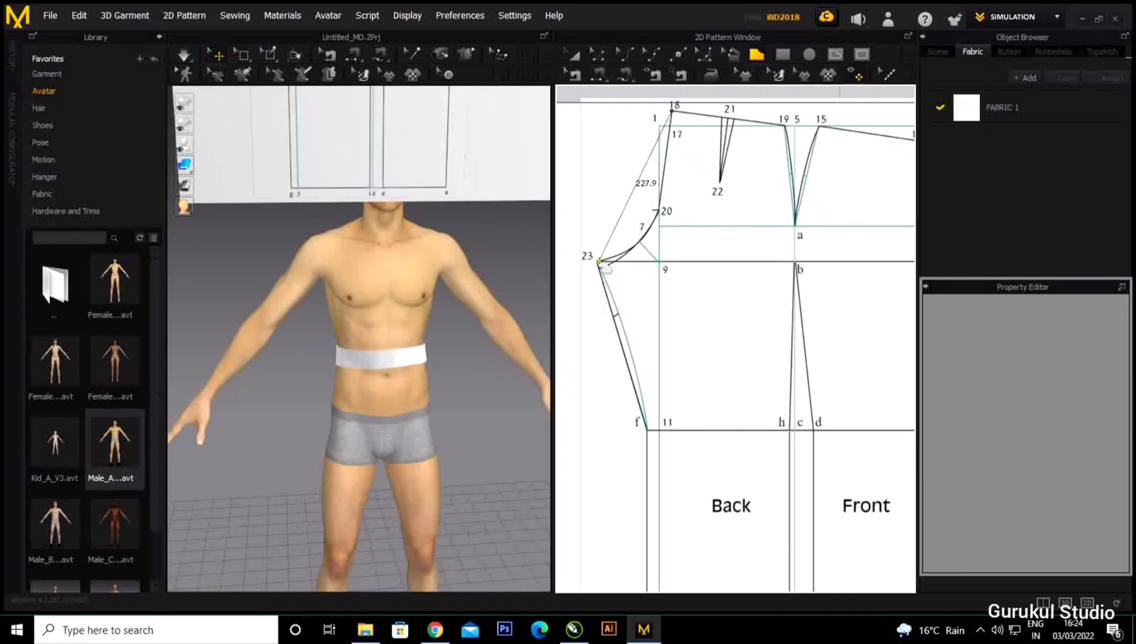
pyautogui.moveTo(599, 261); pyautogui.dragTo(526, 275)
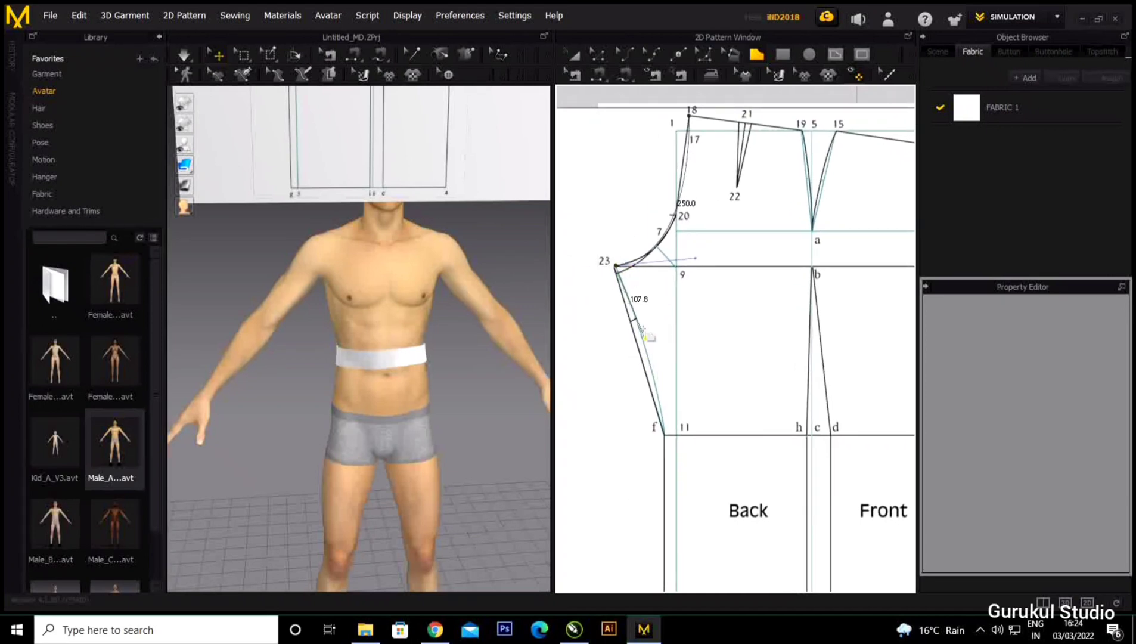
pyautogui.scroll(-3, 655, 376)
pyautogui.scroll(1, 655, 375)
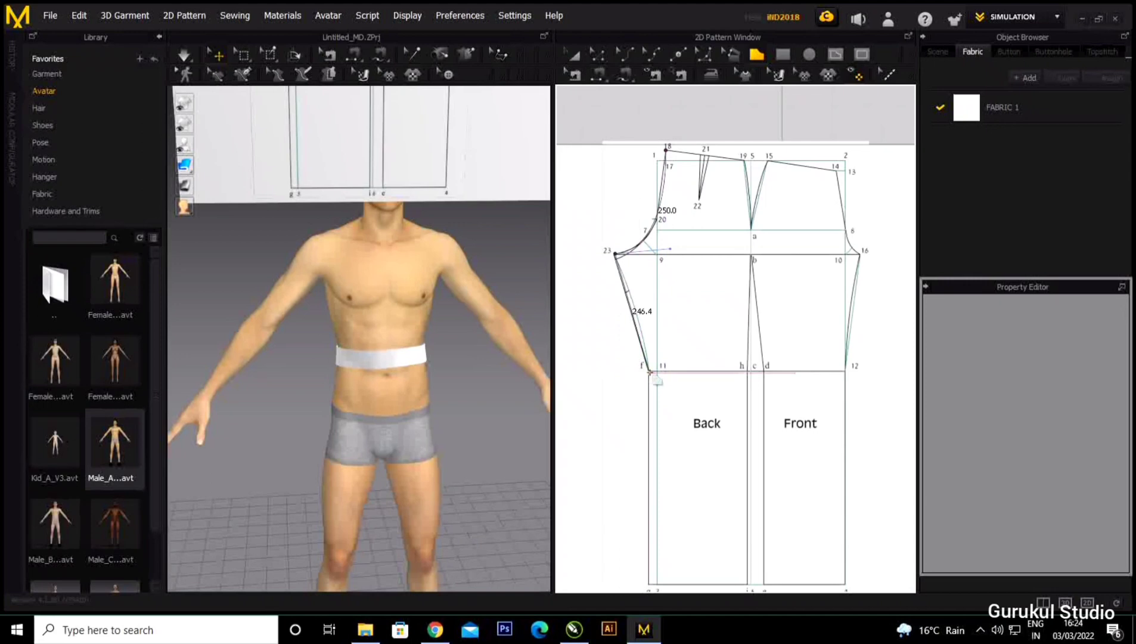
pyautogui.click(648, 372)
pyautogui.scroll(3, 650, 393)
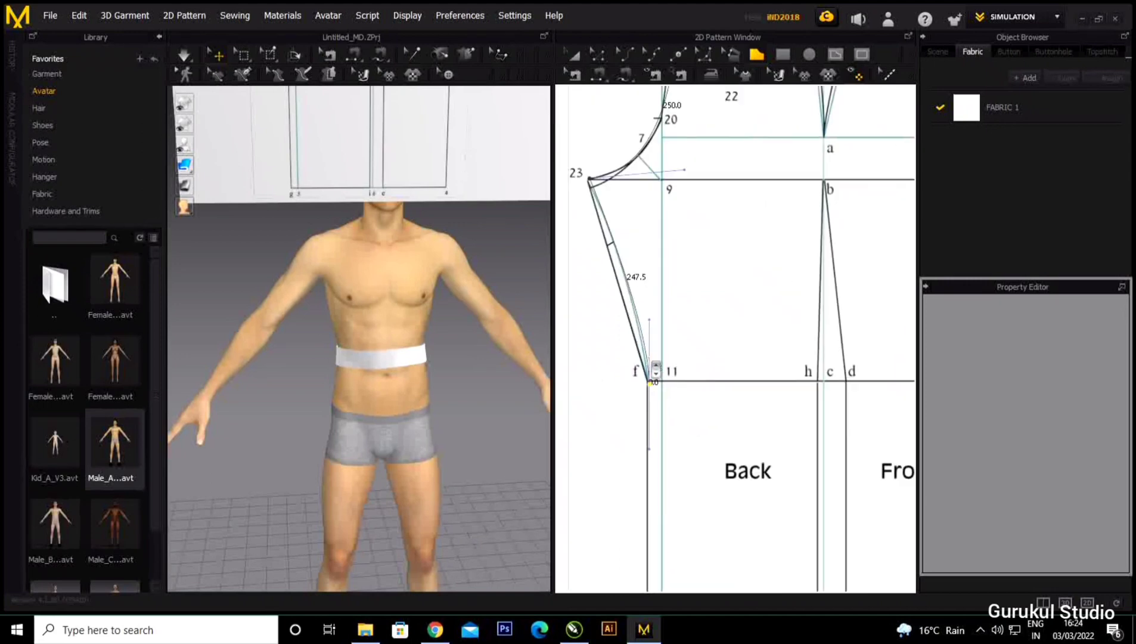
# Finish the Back outline with a 411 mm lower inseam, 196 mm hem, 648 mm side edge to b and curved hip, closing at point 18.
pyautogui.scroll(-5, 648, 465)
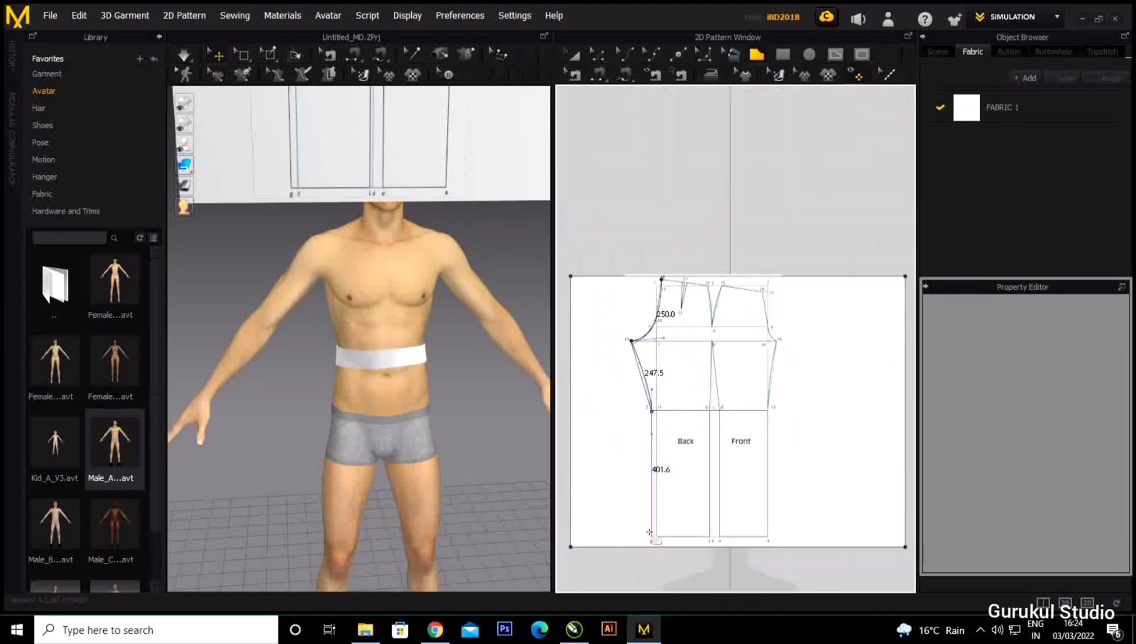
pyautogui.click(652, 534)
pyautogui.click(710, 534)
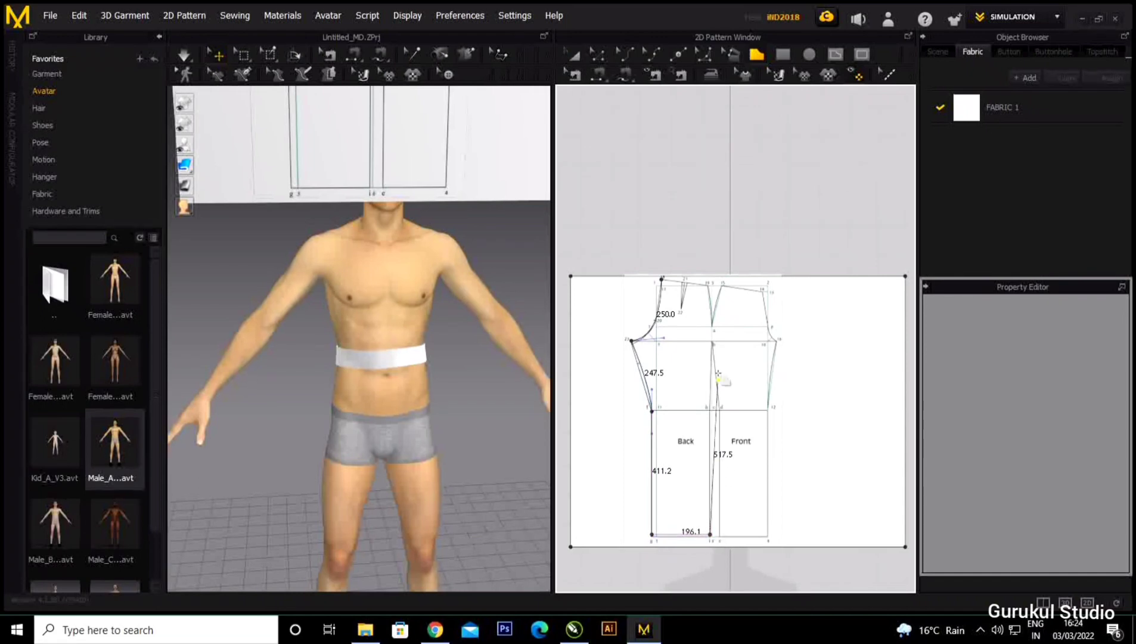
pyautogui.click(711, 342)
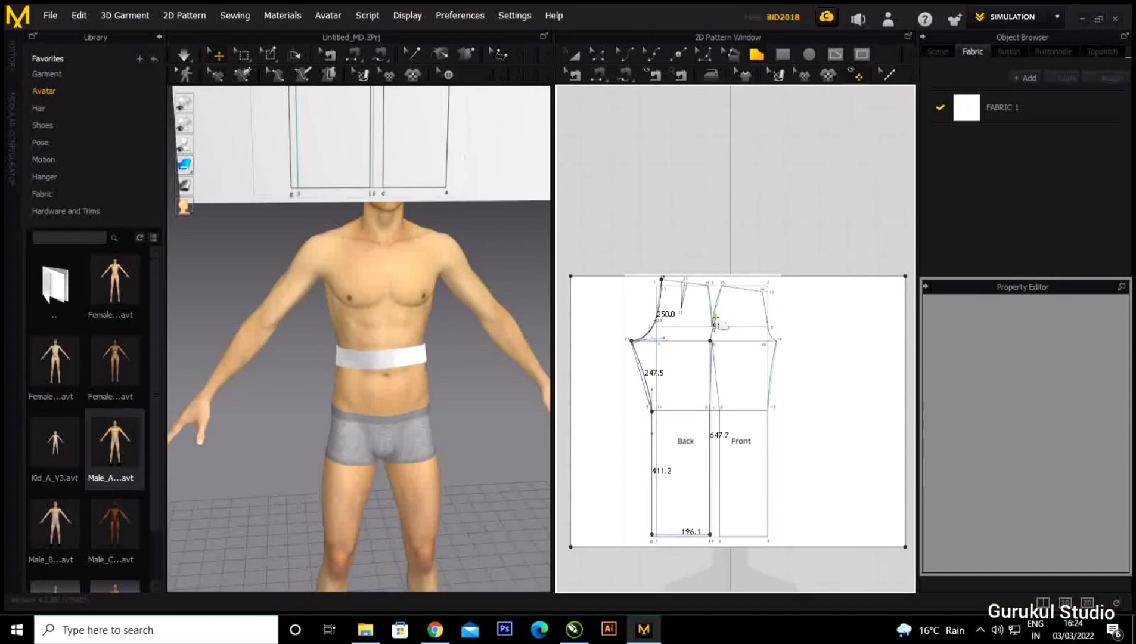
pyautogui.click(709, 285)
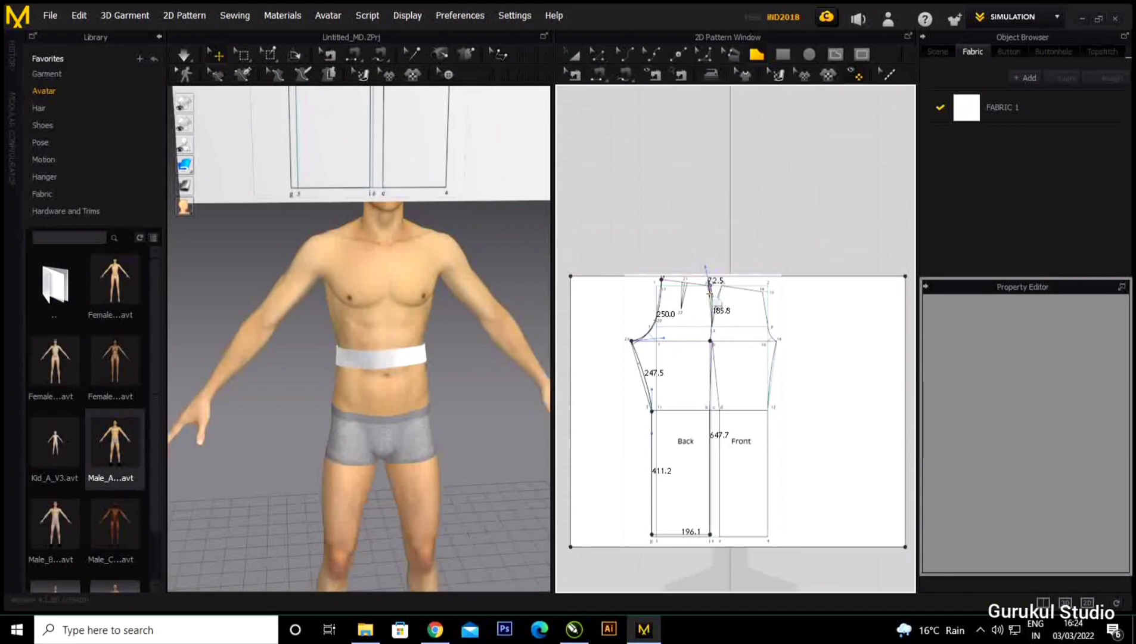
pyautogui.click(663, 278)
# Start tracing the Front piece with a waist edge about 134 mm long, a 183 mm crotch curve to point 16 and a 239 mm inner-thigh curve.
pyautogui.scroll(-3, 647, 340)
pyautogui.scroll(2, 613, 325)
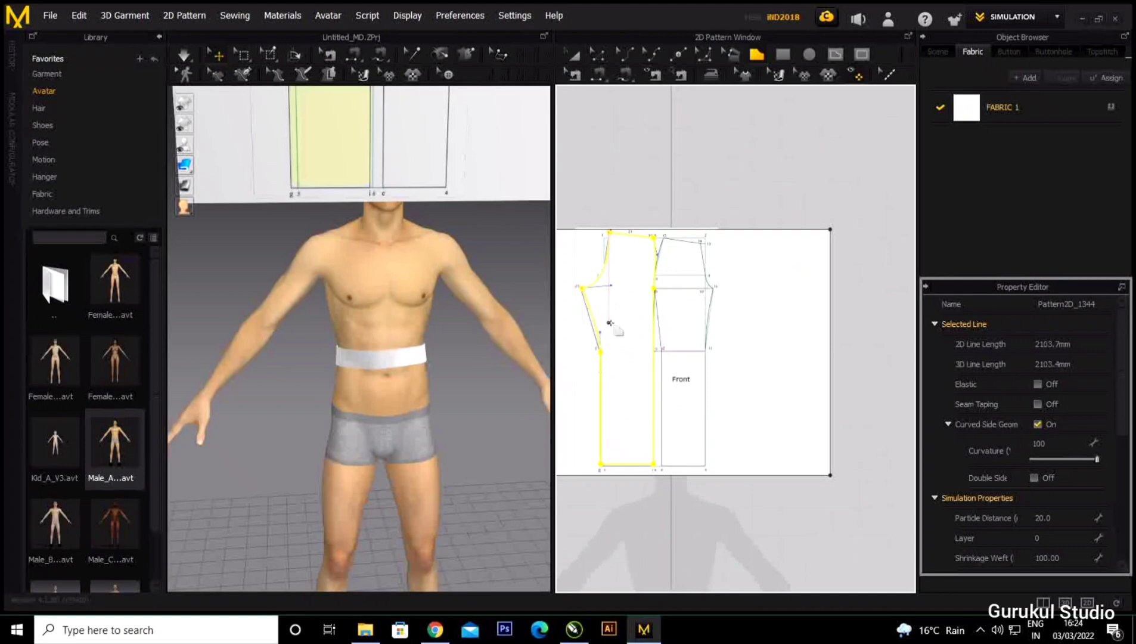
pyautogui.scroll(2, 692, 255)
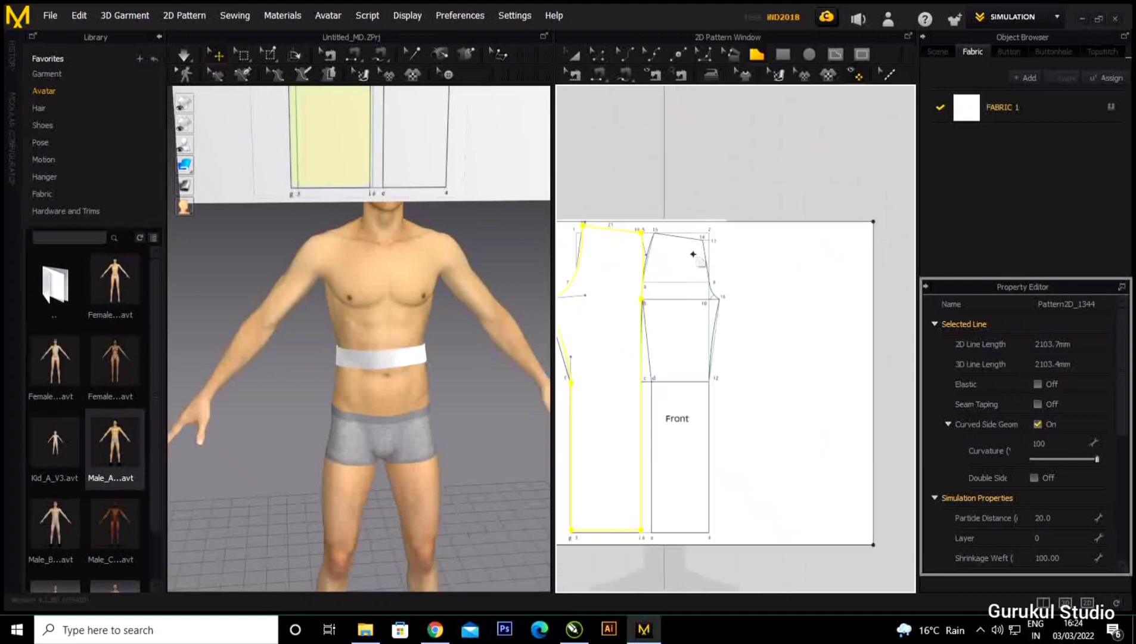
pyautogui.click(654, 231)
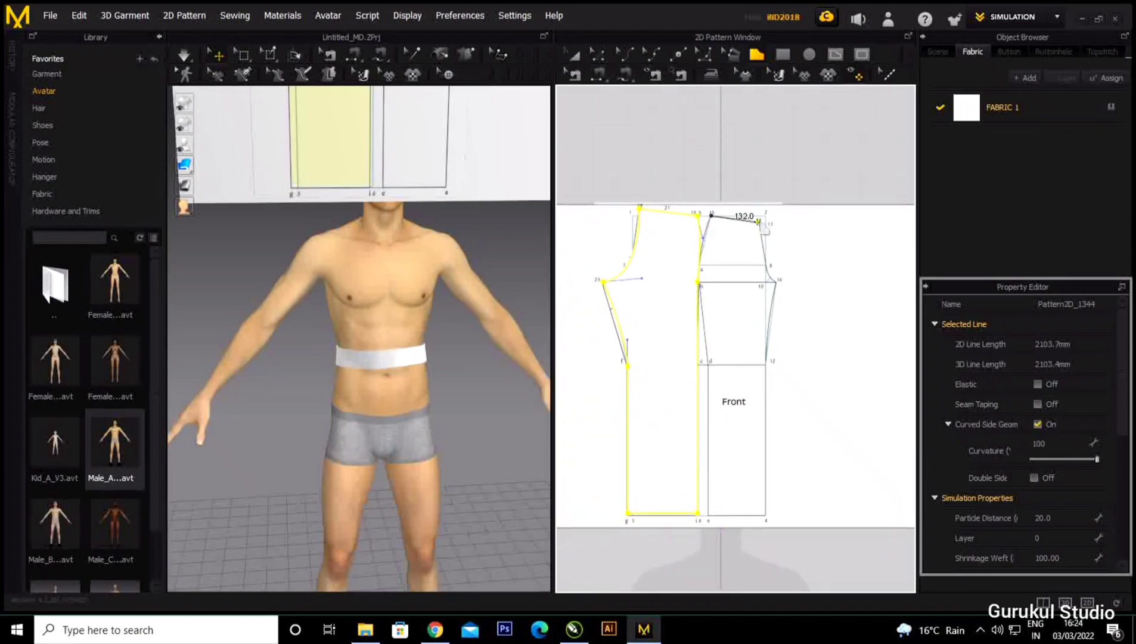
pyautogui.click(760, 222)
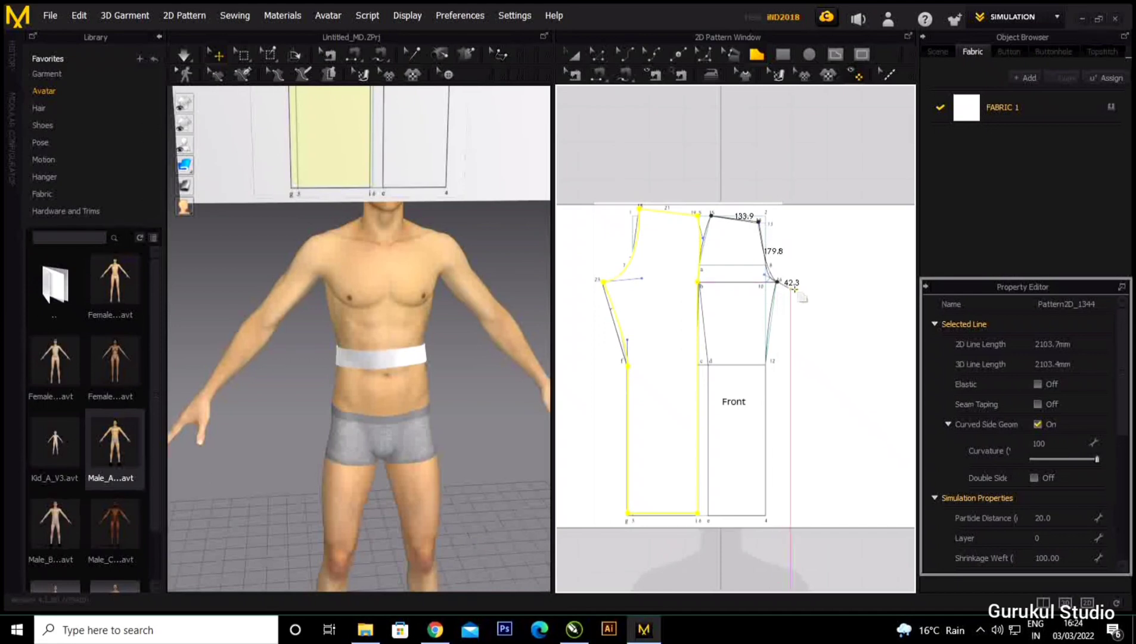
pyautogui.click(777, 280)
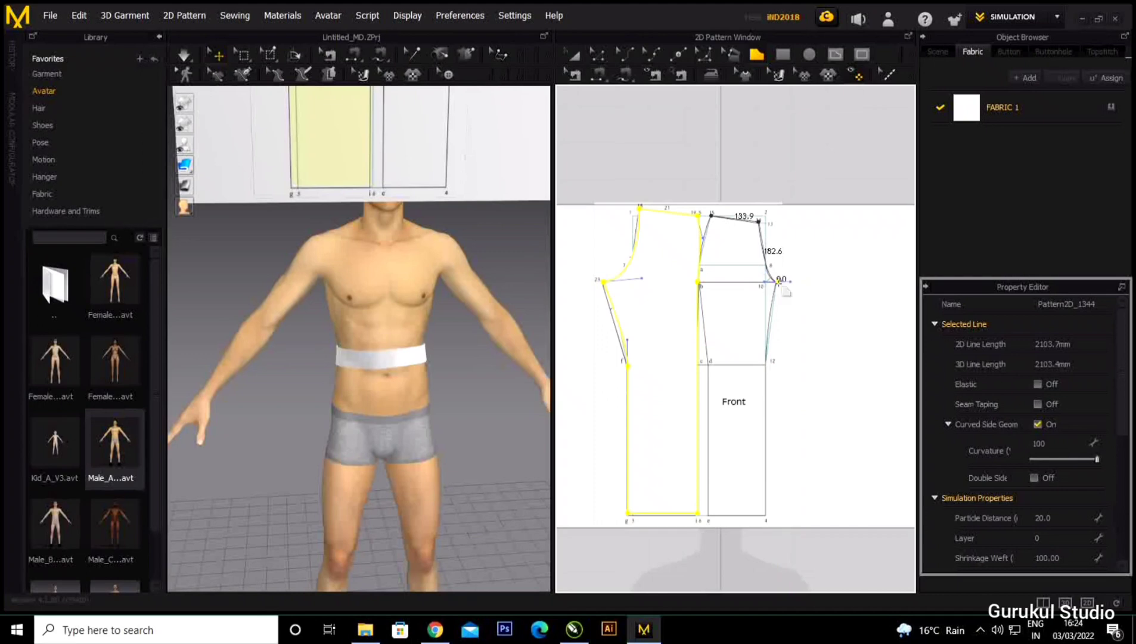
pyautogui.click(766, 366)
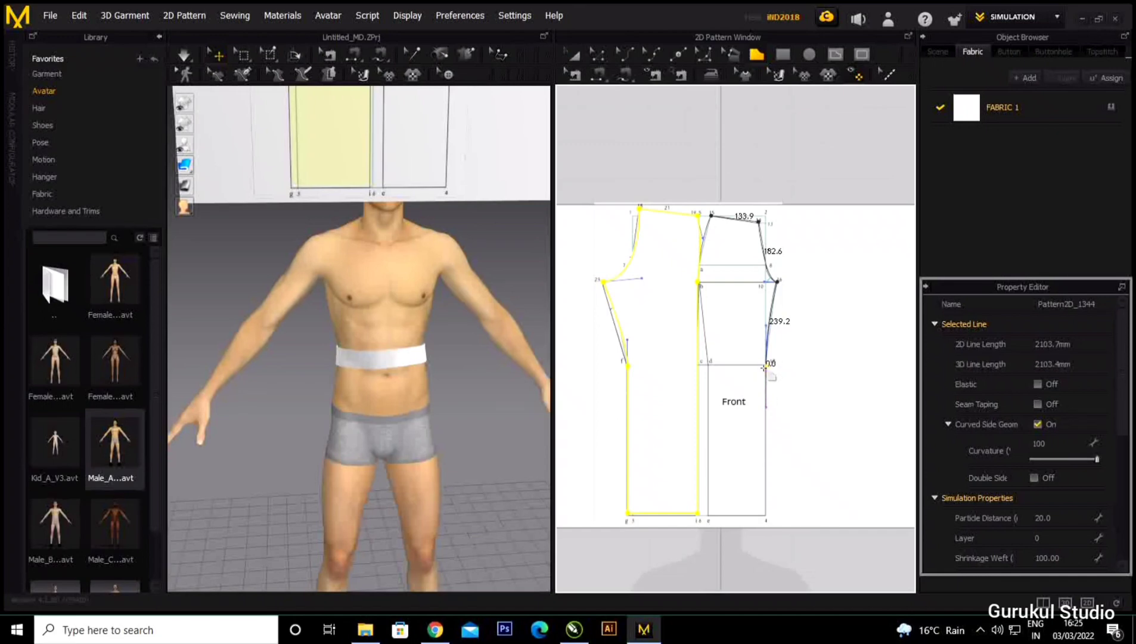
# Complete the Front outline with a 411 mm lower inseam, 155 mm hem and 411 mm lower side edge, closing straight up to point 15.
pyautogui.click(766, 515)
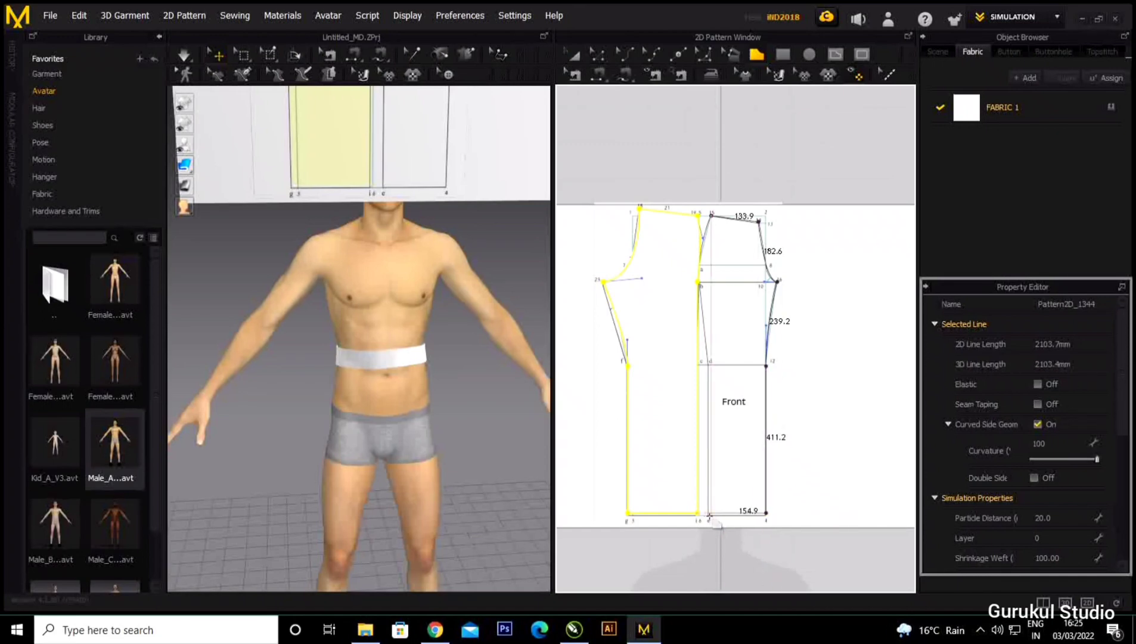
pyautogui.click(710, 514)
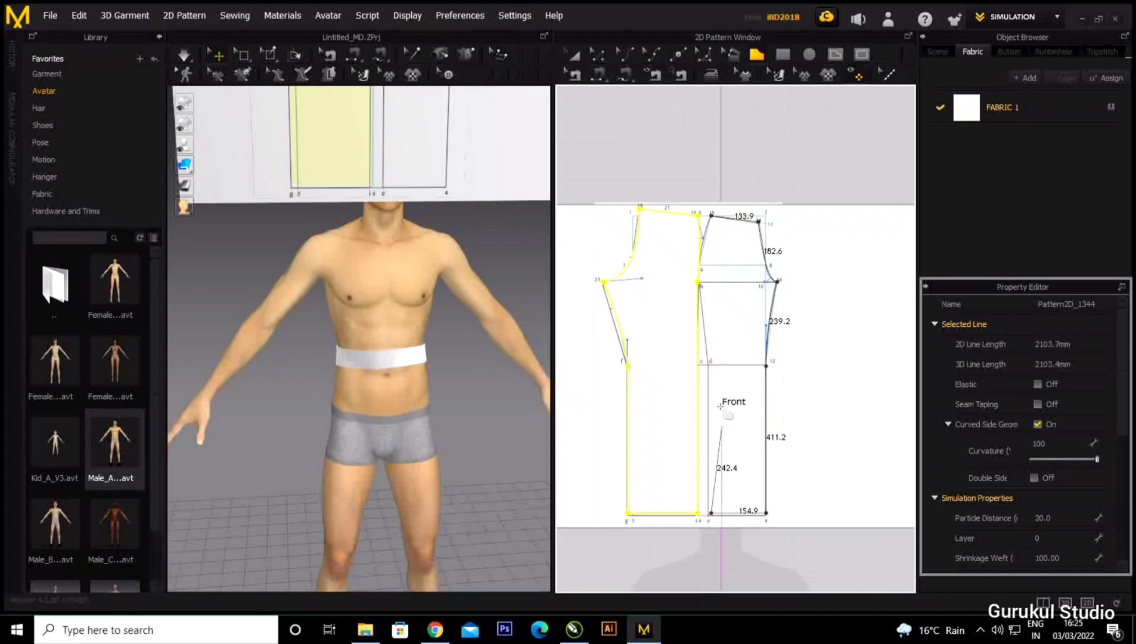
pyautogui.click(710, 365)
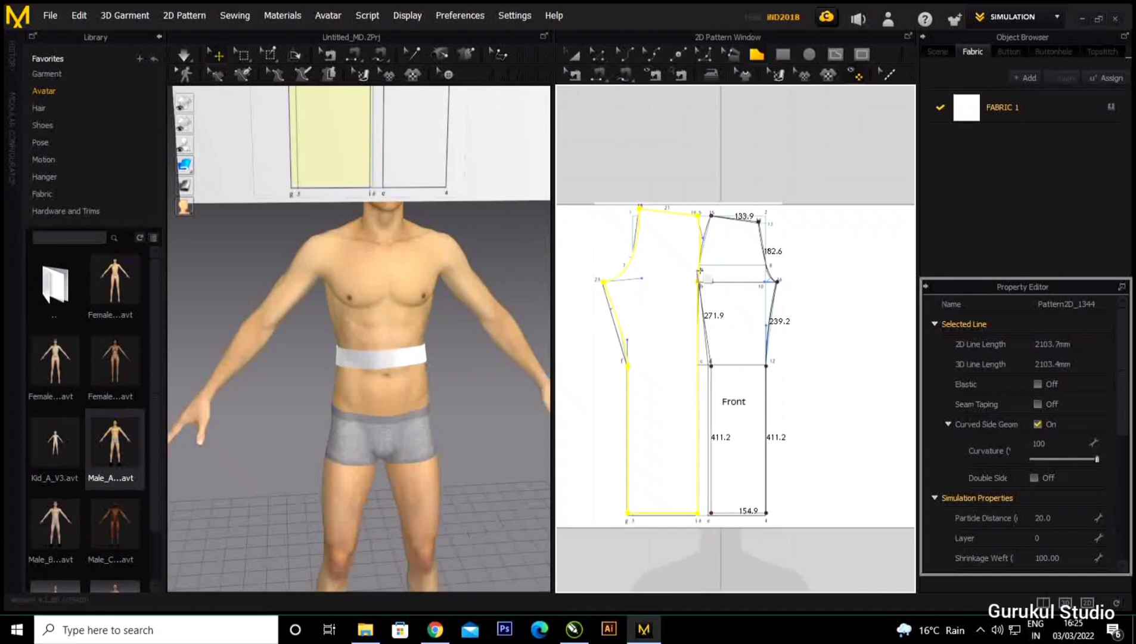
pyautogui.click(712, 213)
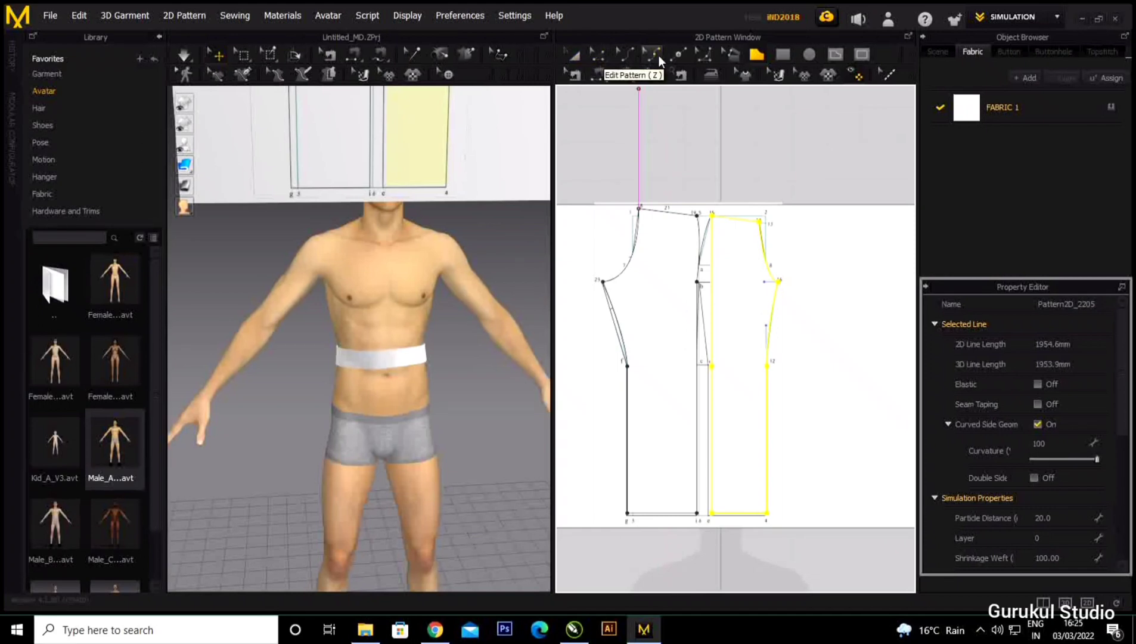
# Curve the Front piece's straight upper side edge outward between points 15 and d to follow the reference outline past b.
pyautogui.click(628, 51)
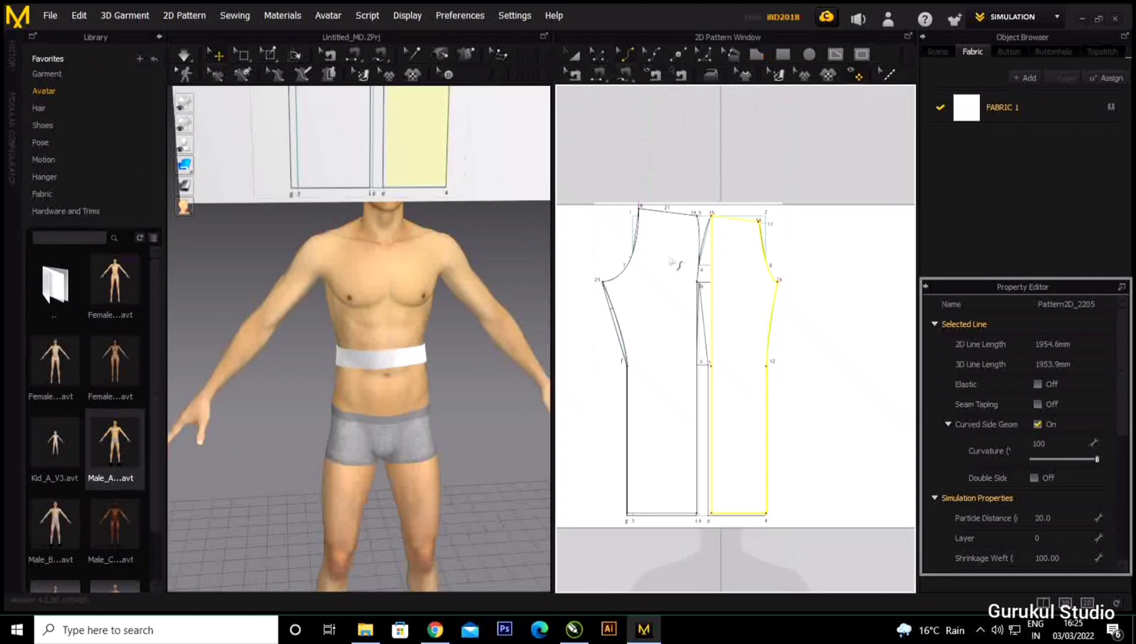
pyautogui.scroll(5, 709, 280)
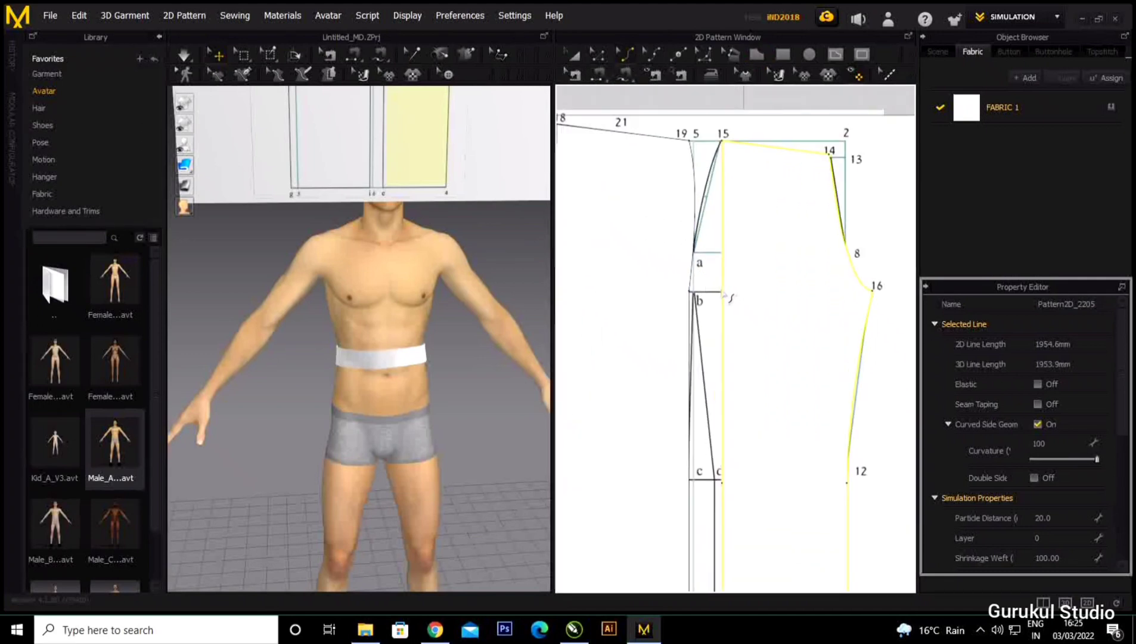
pyautogui.moveTo(723, 295); pyautogui.dragTo(702, 283)
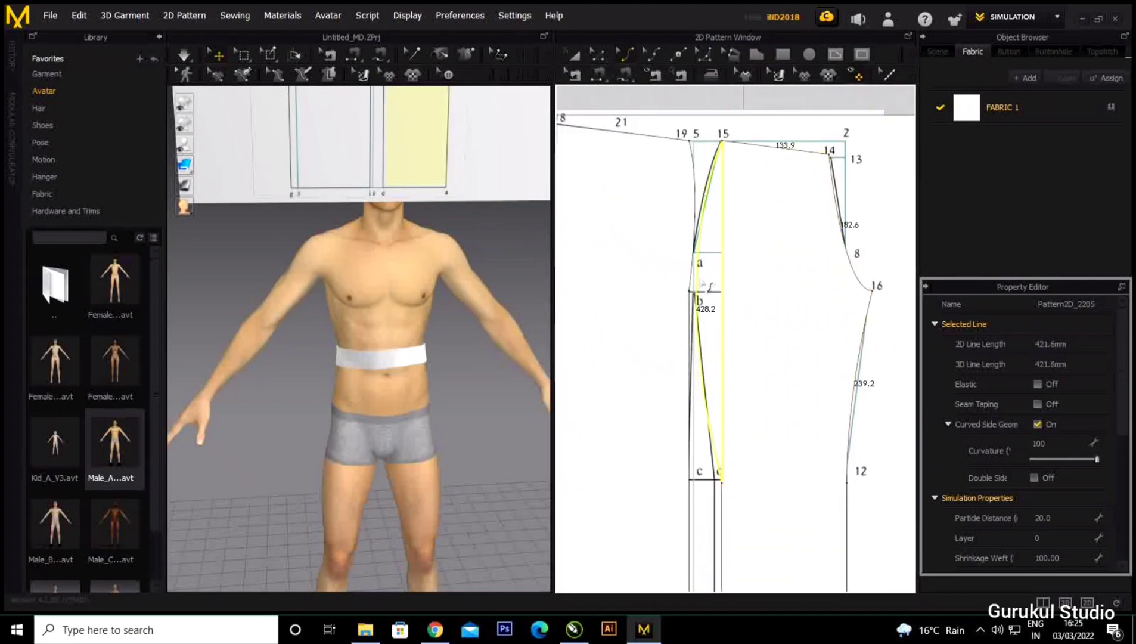
# Move the traced Front and Back pieces off the reference image, down over the avatar silhouette's legs below the waistband.
pyautogui.scroll(-5, 706, 256)
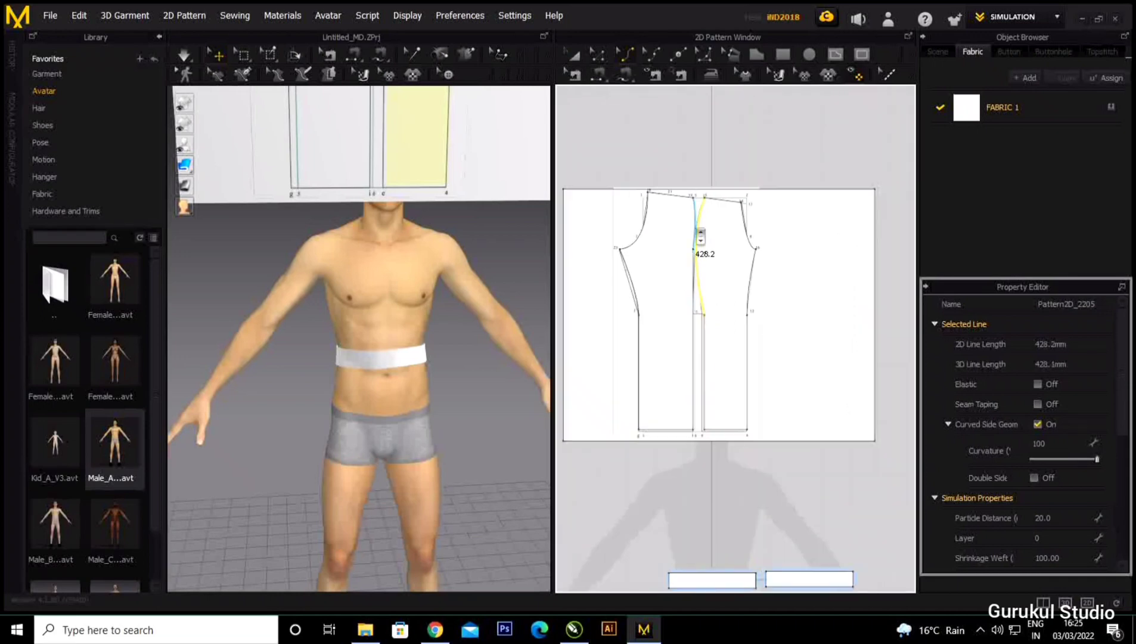
pyautogui.click(574, 55)
pyautogui.click(676, 320)
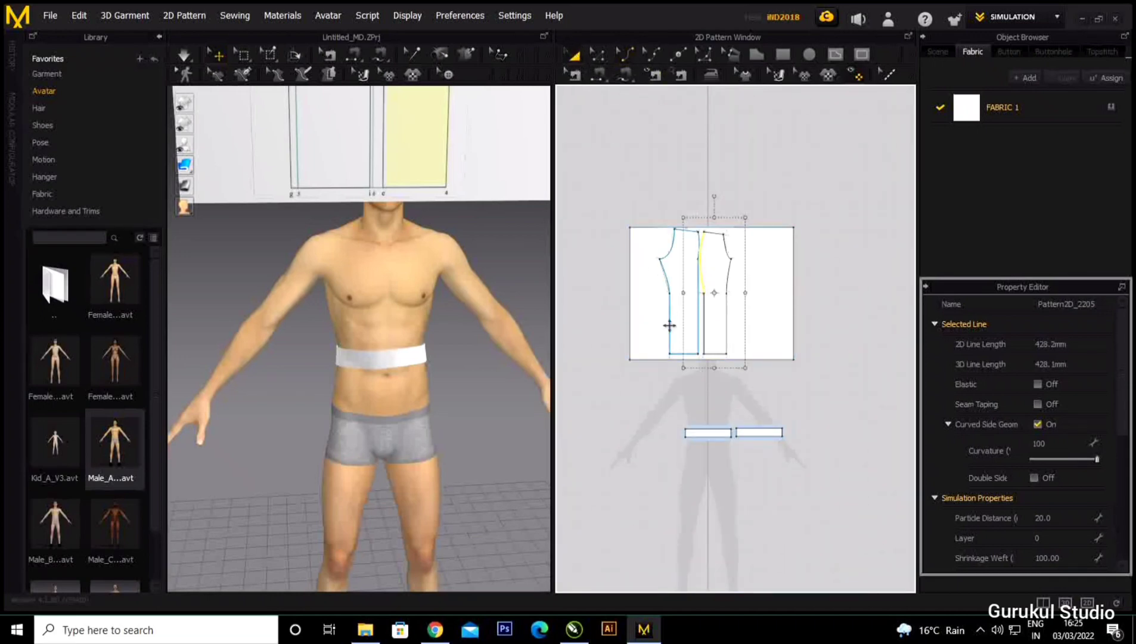
pyautogui.click(714, 324)
pyautogui.moveTo(714, 324); pyautogui.dragTo(715, 519)
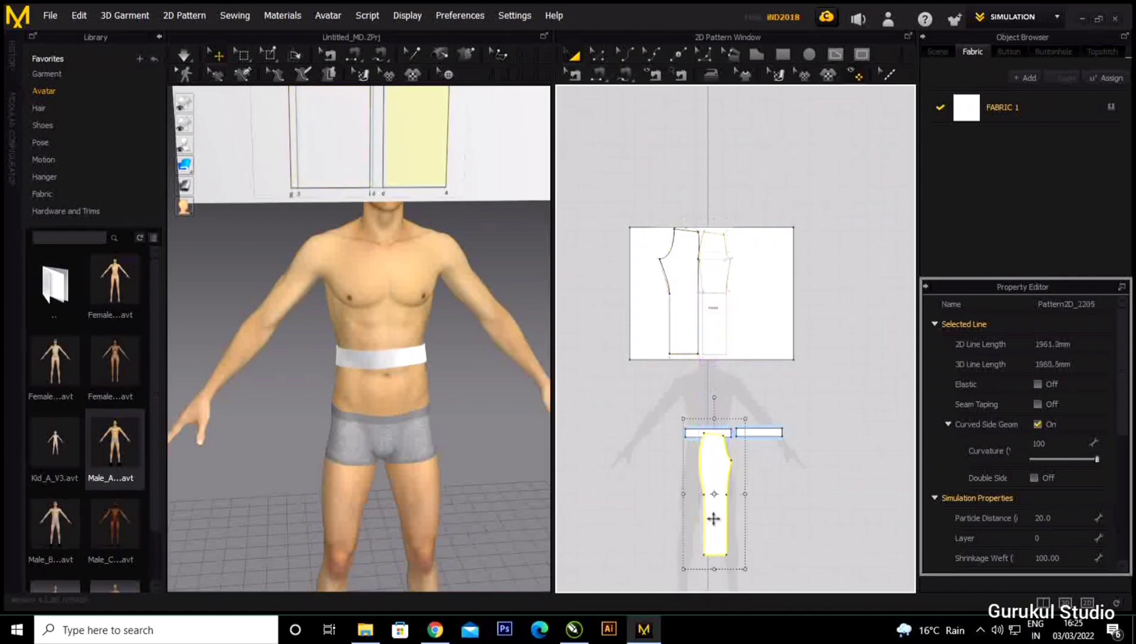
pyautogui.click(677, 331)
pyautogui.moveTo(671, 367); pyautogui.dragTo(675, 532)
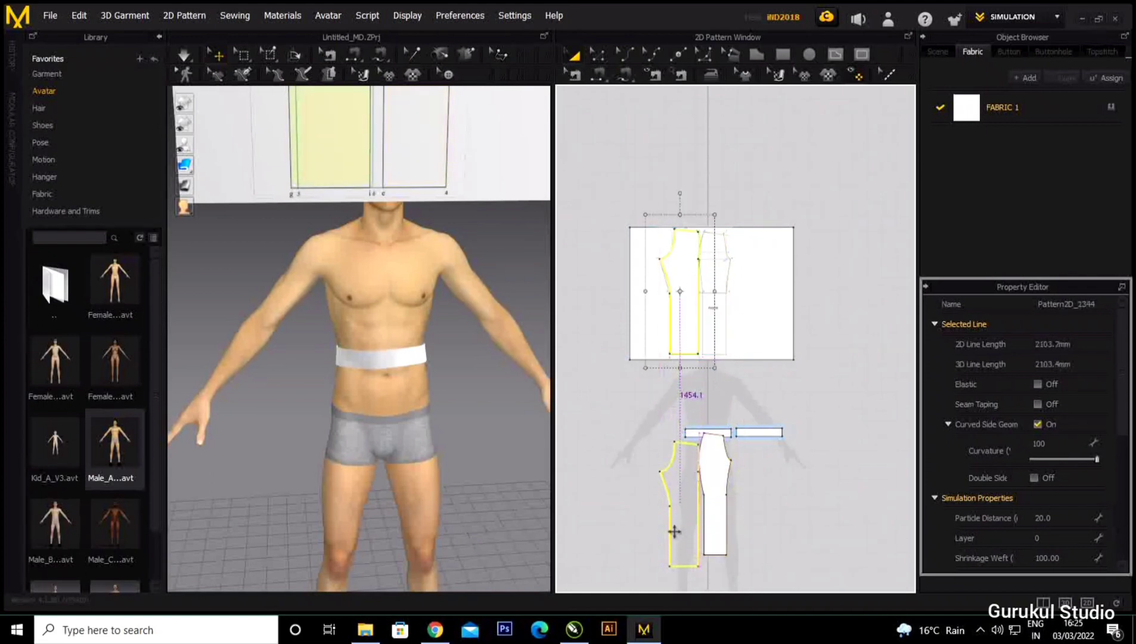
# Reposition the Front and Back pieces side by side under the waistband, with their hems level and a small gap between them.
pyautogui.scroll(-3, 667, 377)
pyautogui.scroll(3, 670, 428)
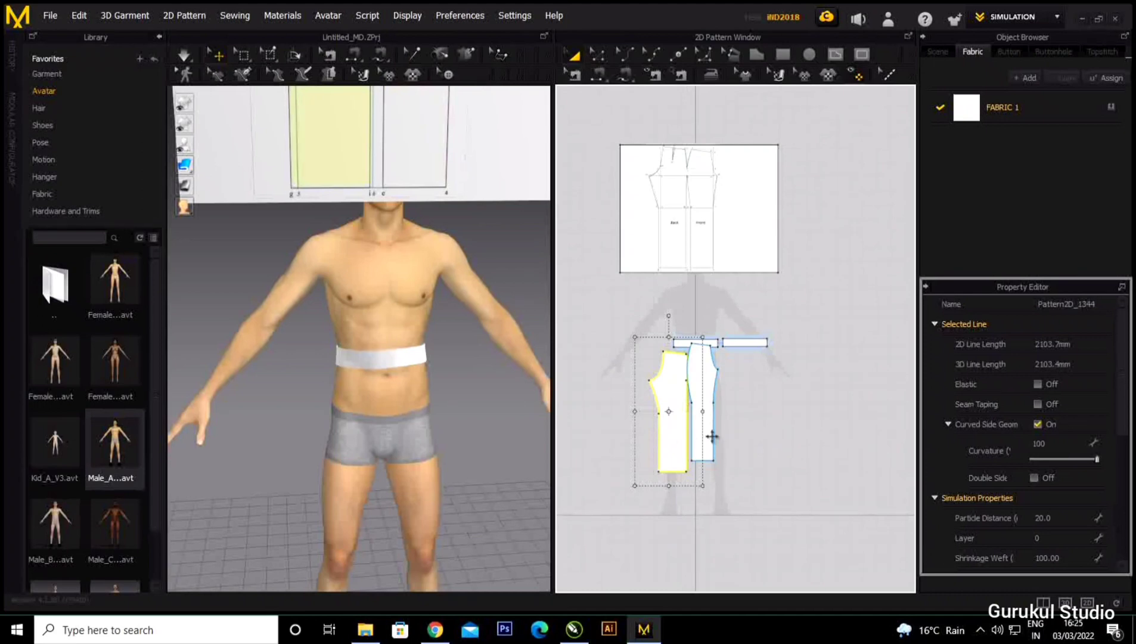
pyautogui.moveTo(712, 436)
pyautogui.mouseDown()
pyautogui.moveTo(710, 456)
pyautogui.moveTo(763, 454)
pyautogui.moveTo(716, 439)
pyautogui.mouseUp()
pyautogui.click(686, 433)
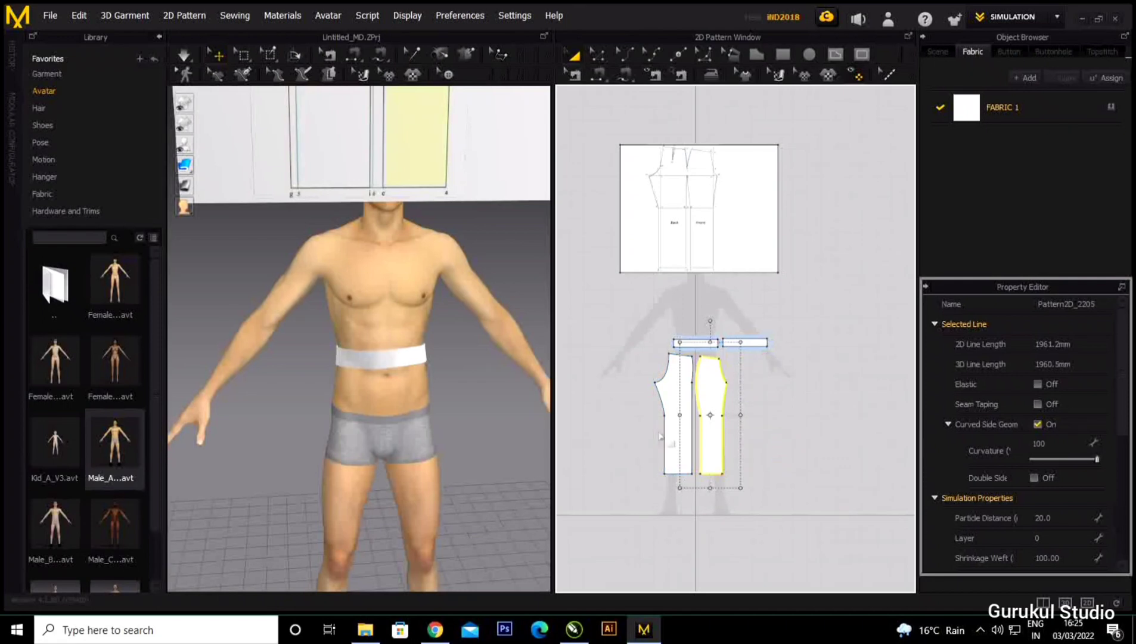
# Scale the Front and Back pieces up together and shift them beside the avatar silhouette's centre line.
pyautogui.click(668, 405)
pyautogui.keyDown('shift'); pyautogui.click(717, 464); pyautogui.keyUp('shift')
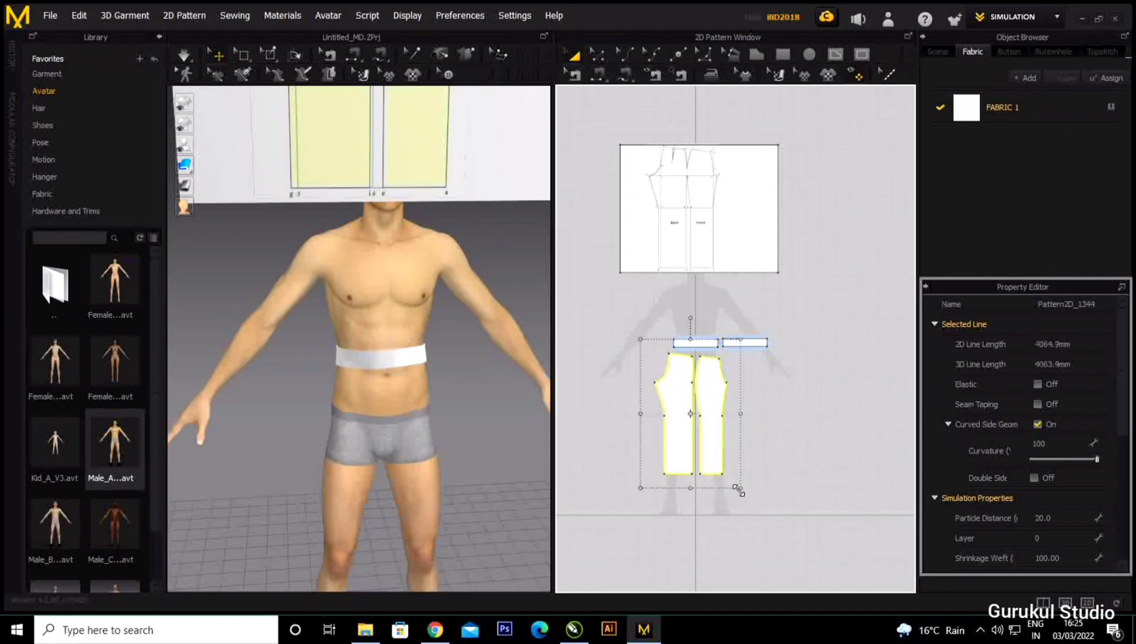
pyautogui.moveTo(741, 490); pyautogui.dragTo(755, 530)
pyautogui.moveTo(742, 454); pyautogui.dragTo(741, 454)
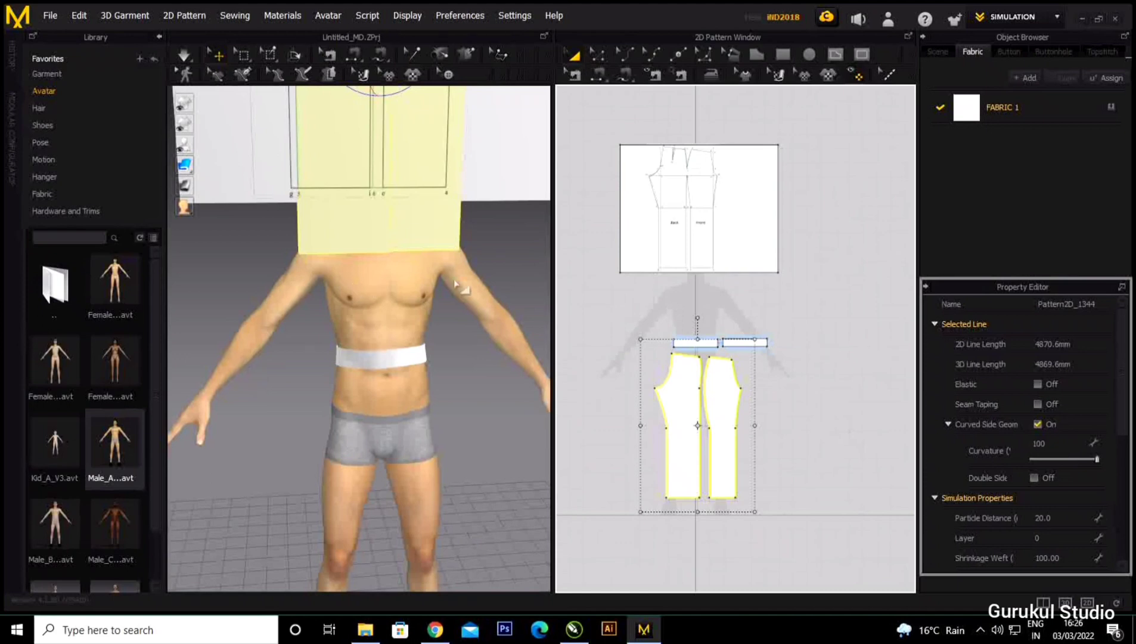
pyautogui.moveTo(686, 394); pyautogui.dragTo(715, 401)
pyautogui.moveTo(786, 519); pyautogui.dragTo(793, 518)
# Delete the pant pattern reference image together with its leftover base piece.
pyautogui.click(841, 436)
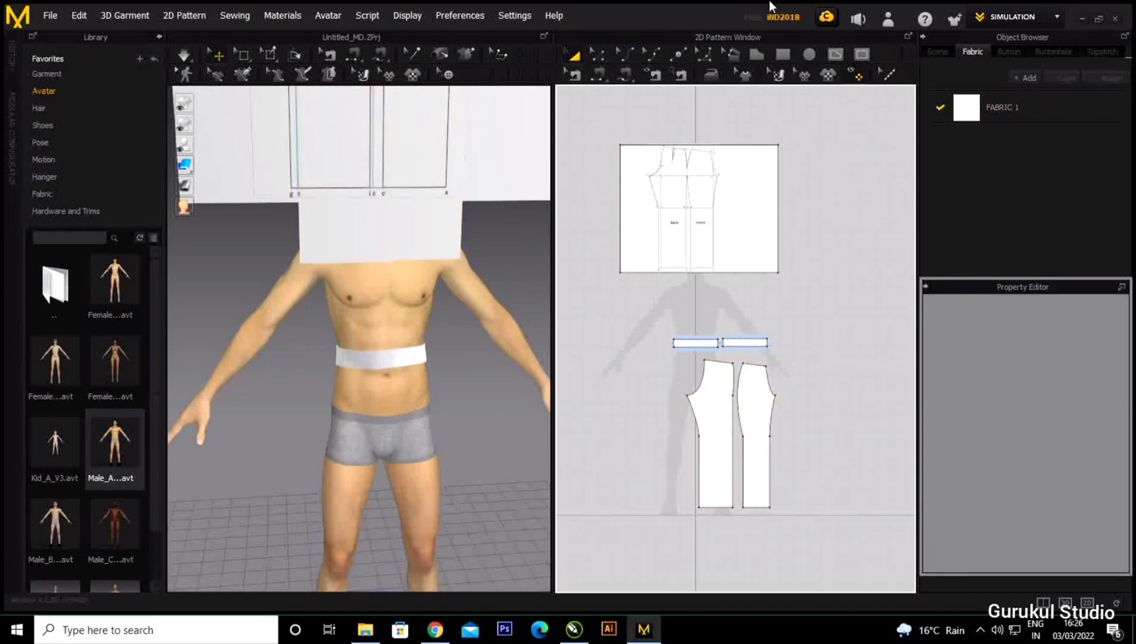
pyautogui.moveTo(833, 286); pyautogui.dragTo(597, 108)
pyautogui.press('Delete')
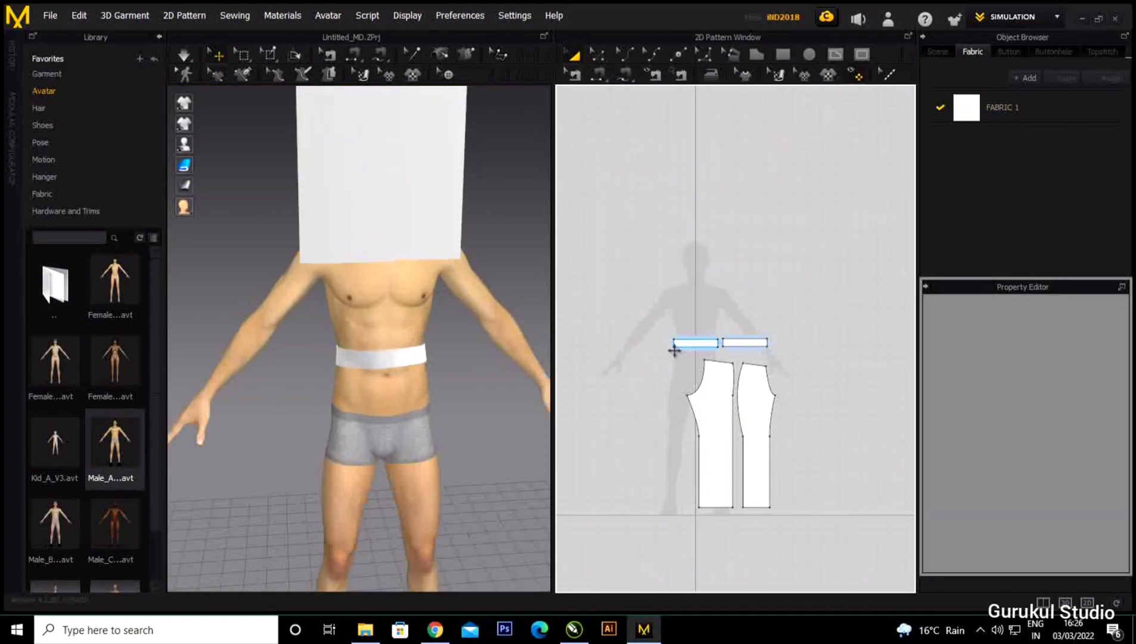
# Select both pant pieces and lower them in 3D until they hang in front of the avatar's legs.
pyautogui.scroll(-3, 675, 349)
pyautogui.click(707, 418)
pyautogui.keyDown('shift'); pyautogui.click(732, 421); pyautogui.keyUp('shift')
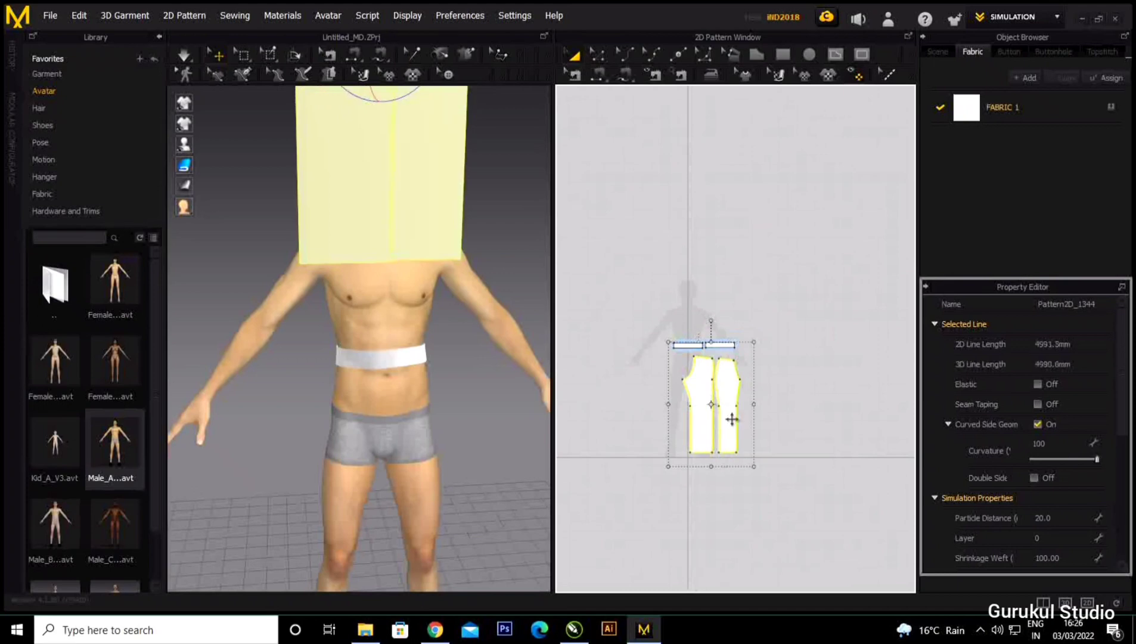
pyautogui.scroll(-3, 467, 298)
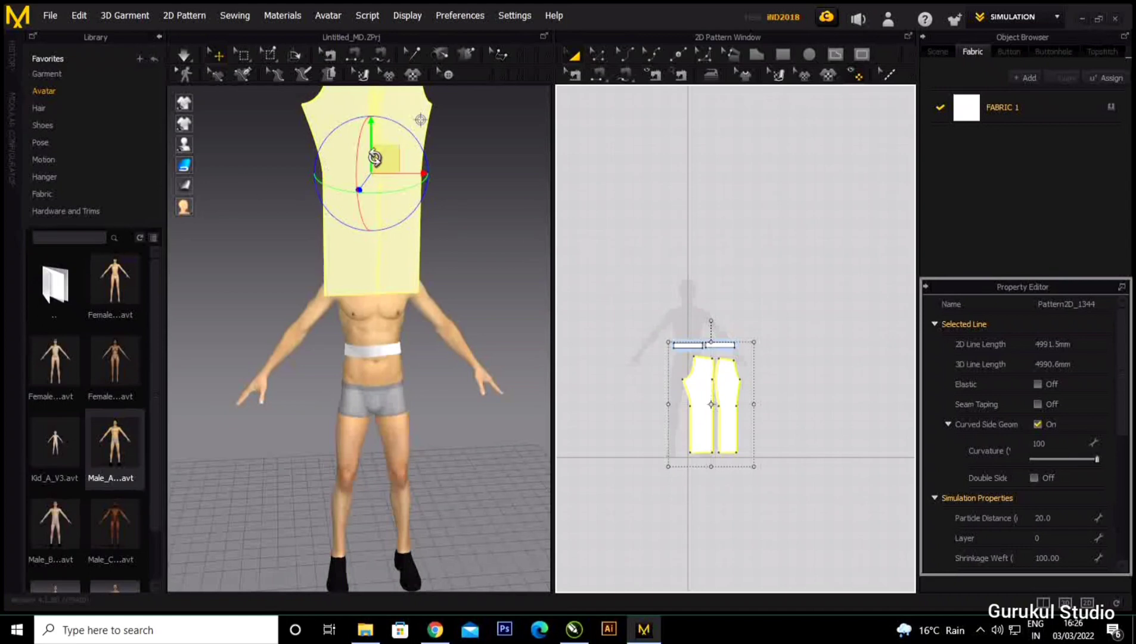
pyautogui.moveTo(374, 158); pyautogui.dragTo(384, 431)
pyautogui.click(471, 503)
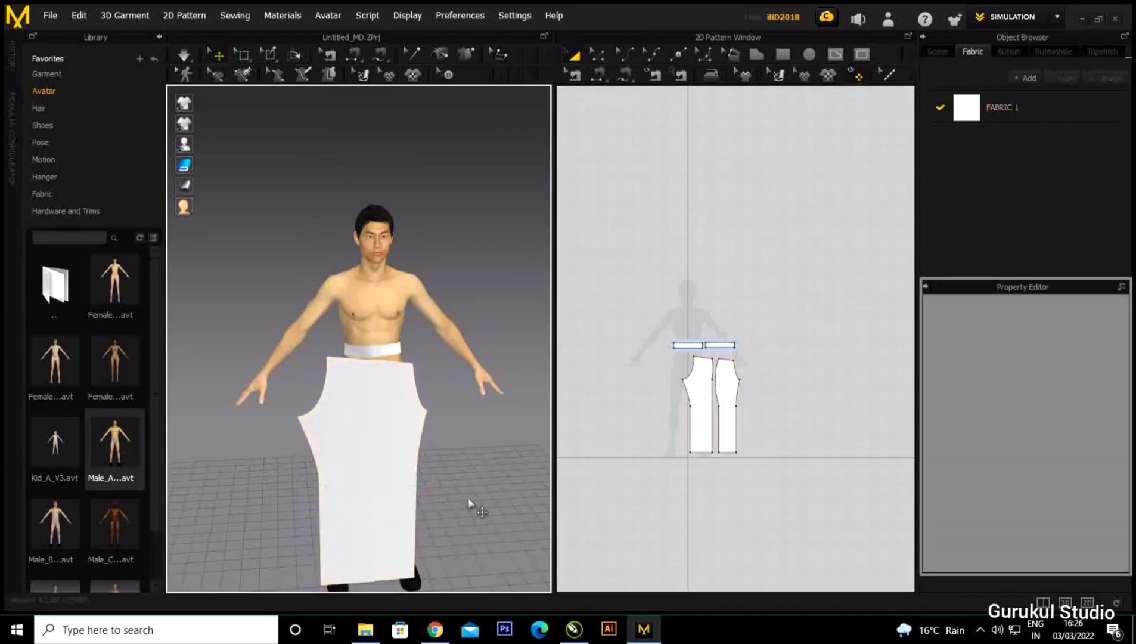
# Separate the two pieces in 3D, placing the back panel beside the avatar and the front panel over one leg.
pyautogui.click(390, 465)
pyautogui.click(330, 429)
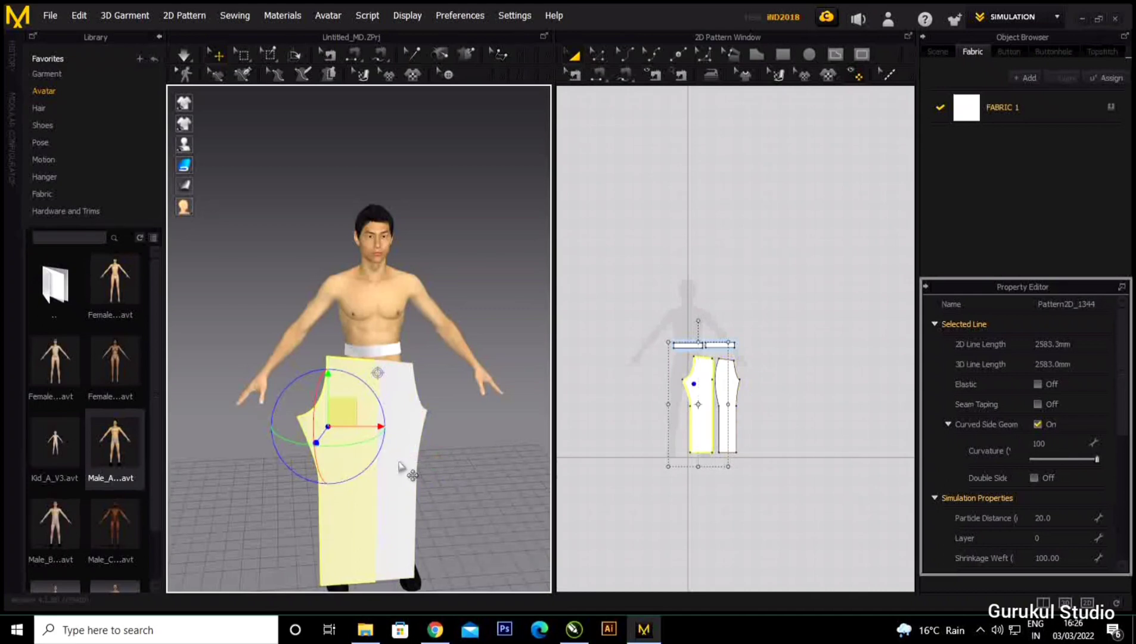
pyautogui.moveTo(337, 518); pyautogui.dragTo(269, 515)
pyautogui.moveTo(387, 457); pyautogui.dragTo(342, 449)
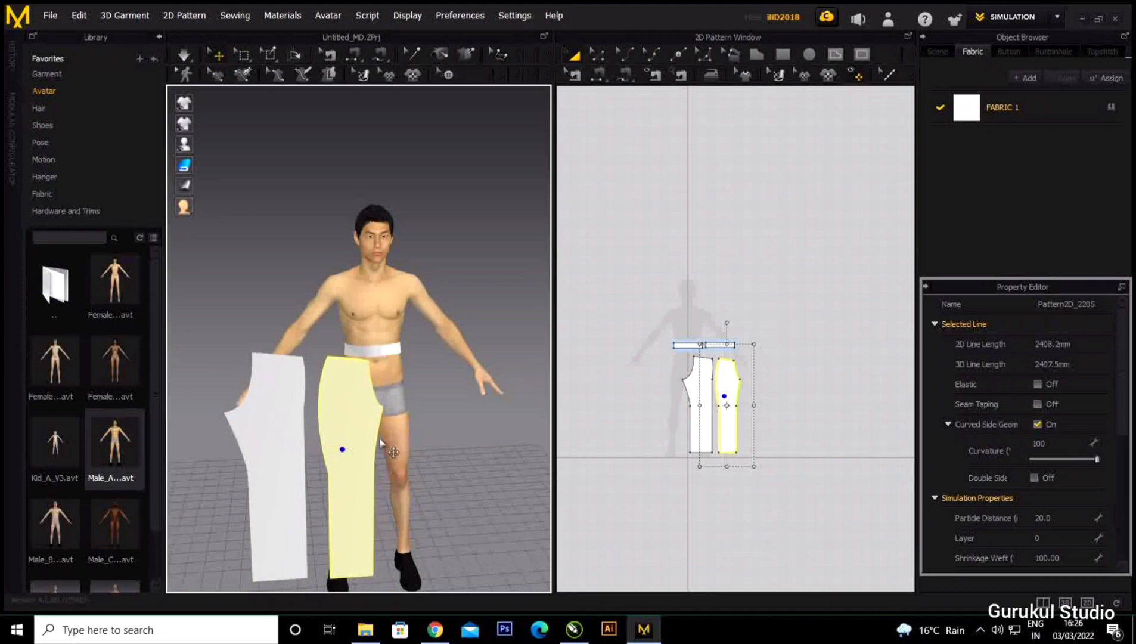
# Clone the front panel as a Symmetric Pattern without sewing, placing the mirrored copy about 377 mm to its right.
pyautogui.rightClick(733, 386)
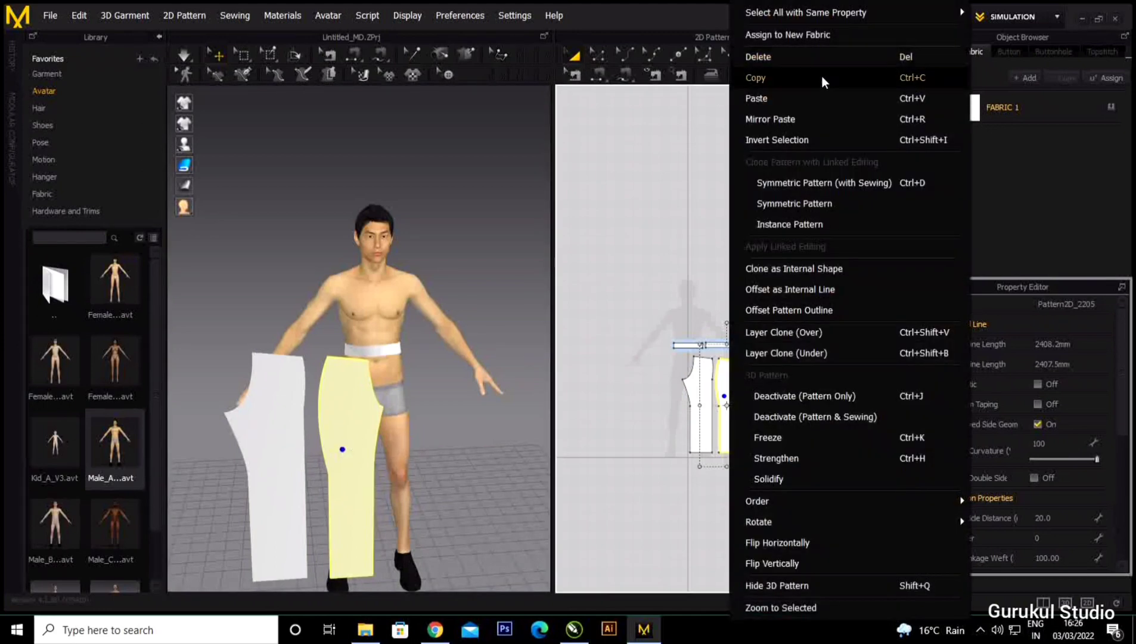
pyautogui.click(769, 200)
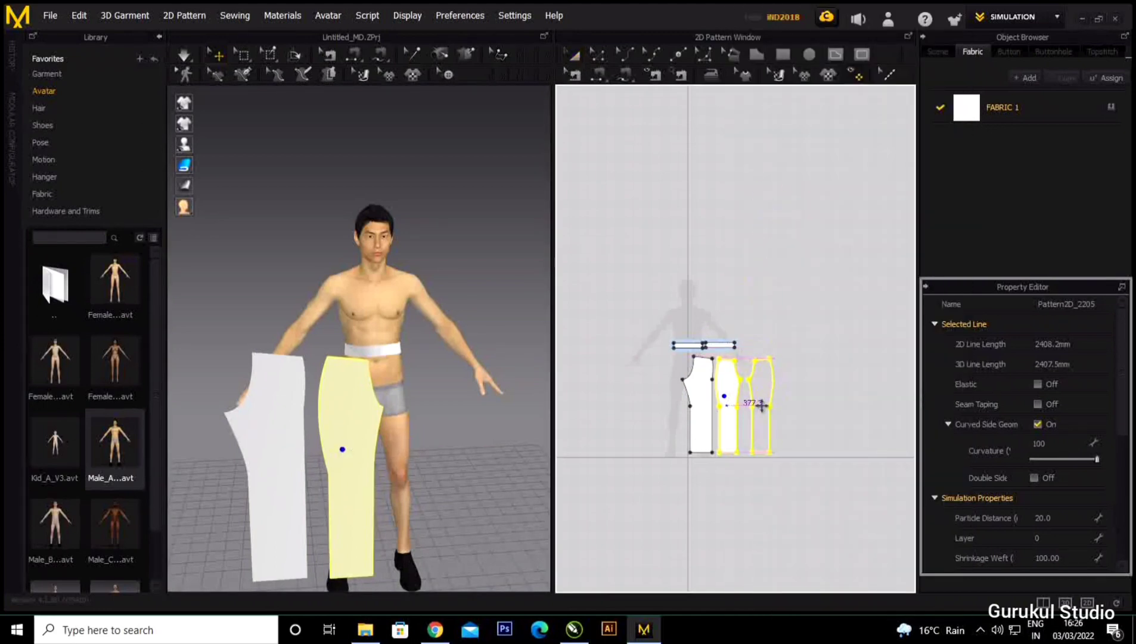
pyautogui.click(248, 395)
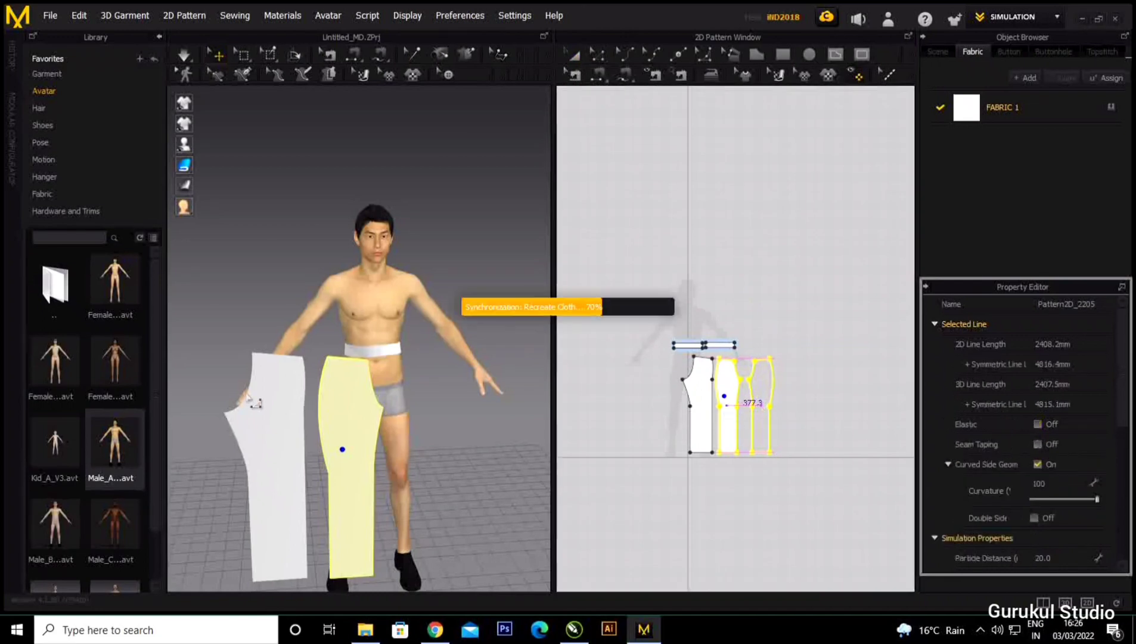
# Clone the back panel as a Symmetric Pattern without sewing, placing the mirrored copy to its left.
pyautogui.click(262, 412)
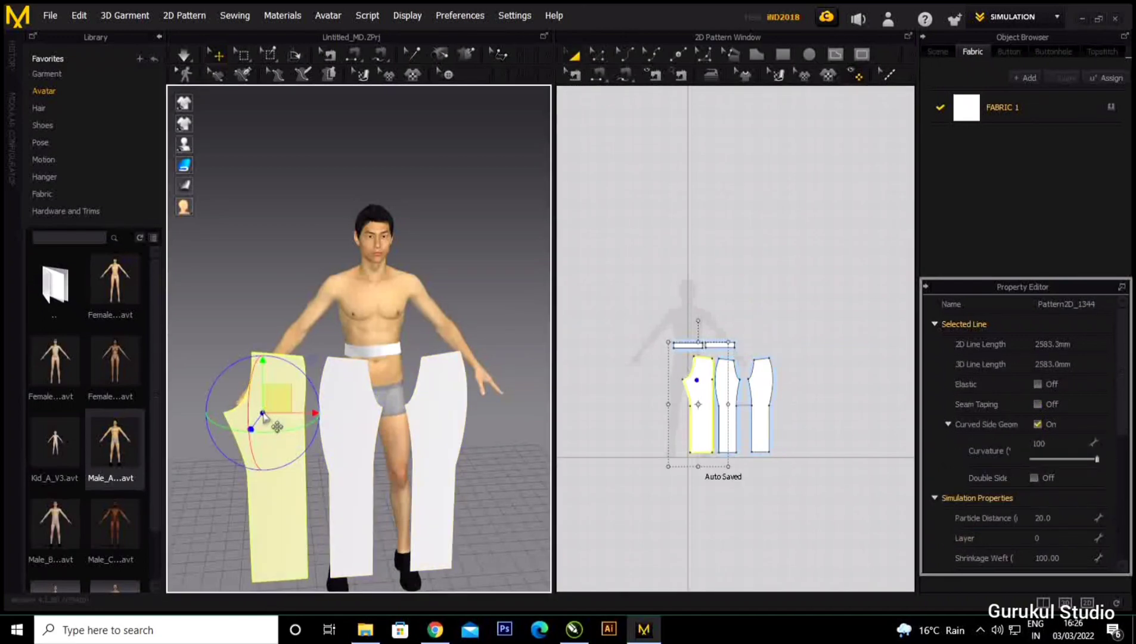
pyautogui.rightClick(706, 412)
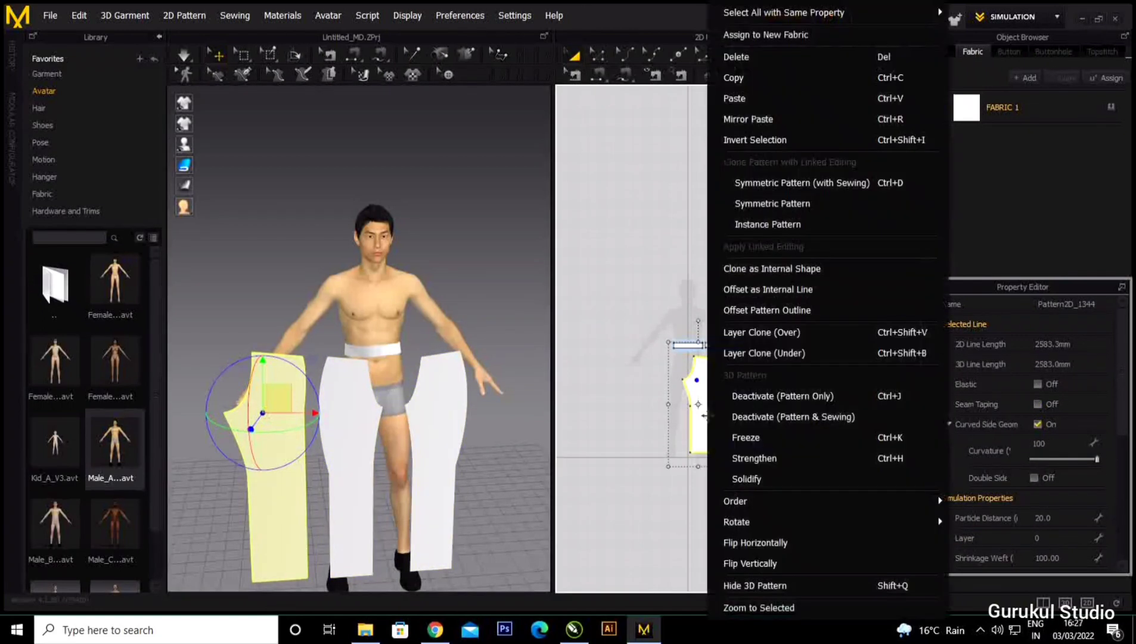
pyautogui.click(757, 202)
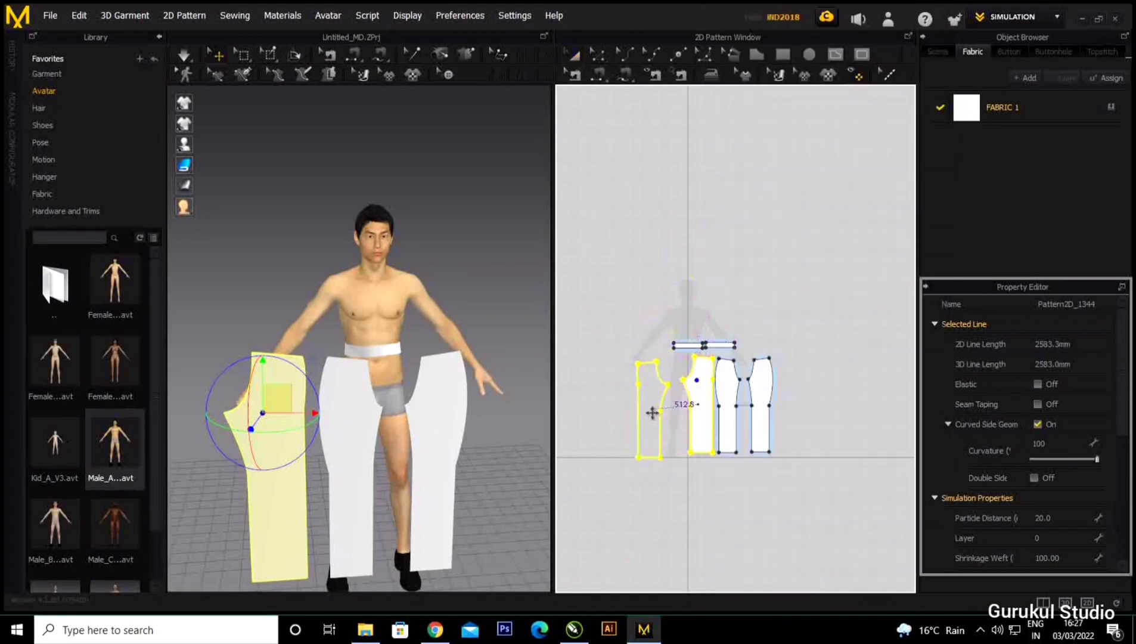
pyautogui.click(650, 416)
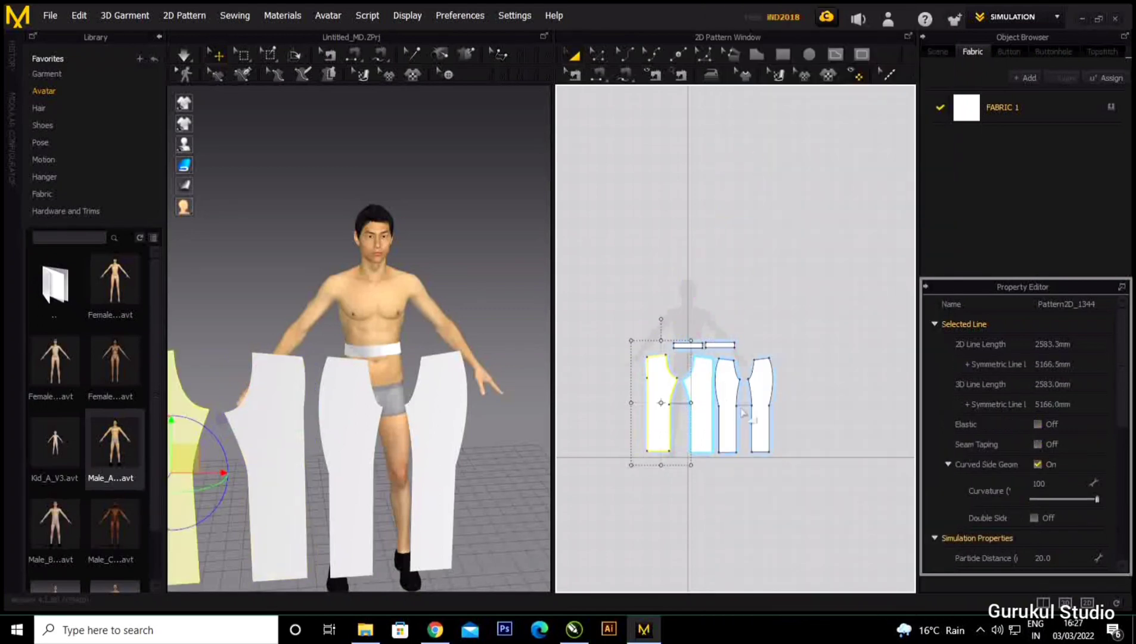
# Select both back panels and move them in 3D behind the avatar, centred at leg height.
pyautogui.press('a')
pyautogui.keyDown('shift'); pyautogui.click(698, 443); pyautogui.keyUp('shift')
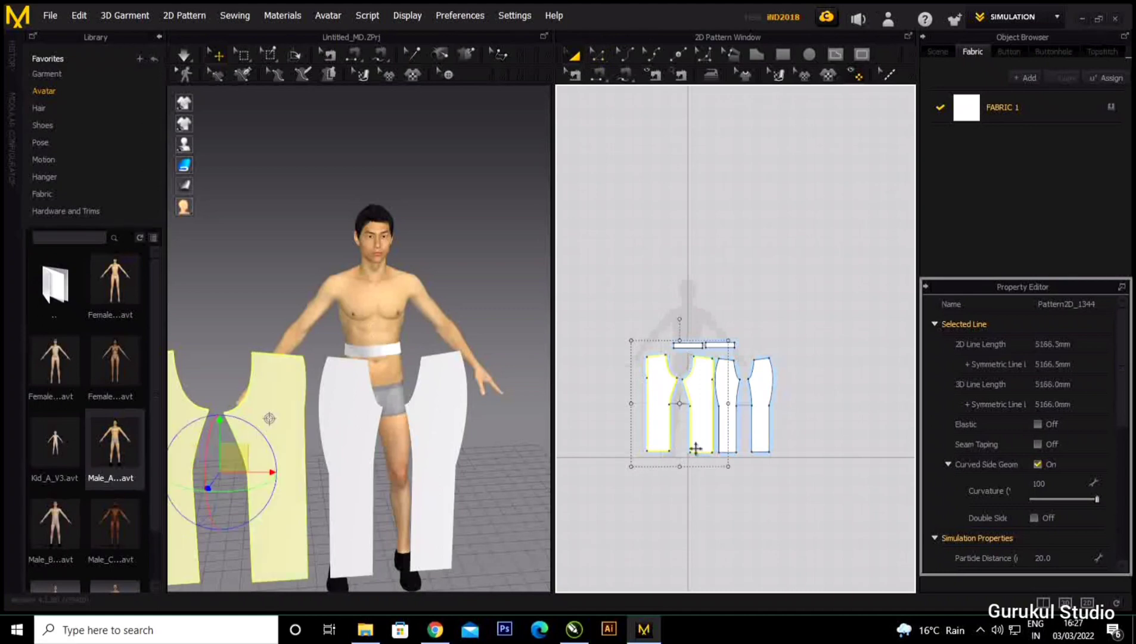
pyautogui.scroll(-2, 451, 429)
pyautogui.moveTo(451, 429); pyautogui.dragTo(284, 457, button='right')
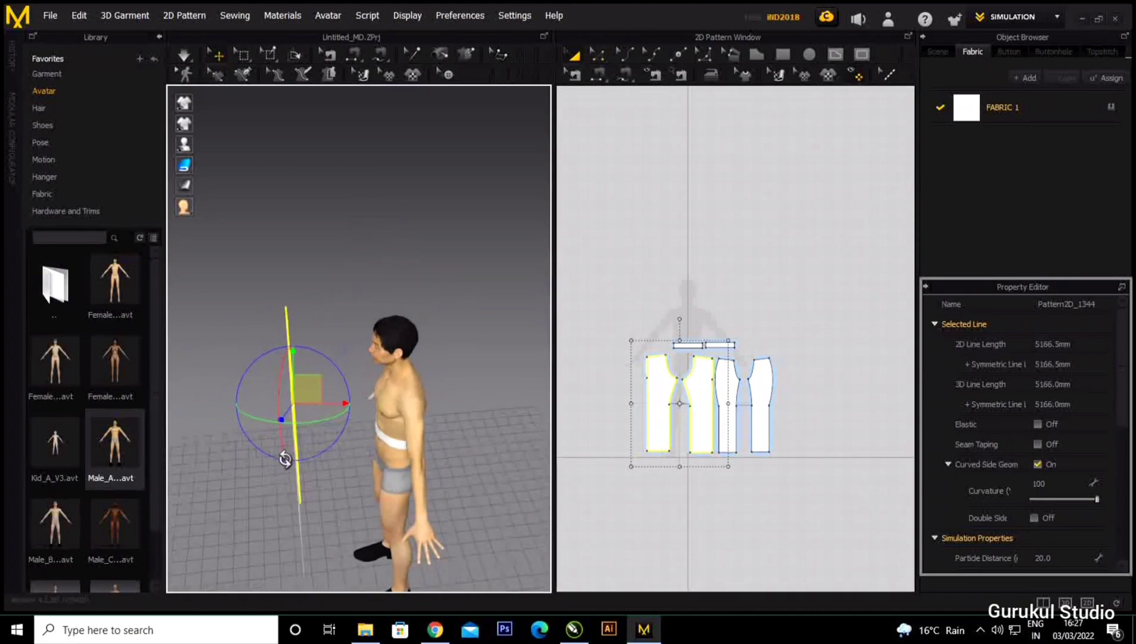
pyautogui.moveTo(367, 411); pyautogui.dragTo(516, 474)
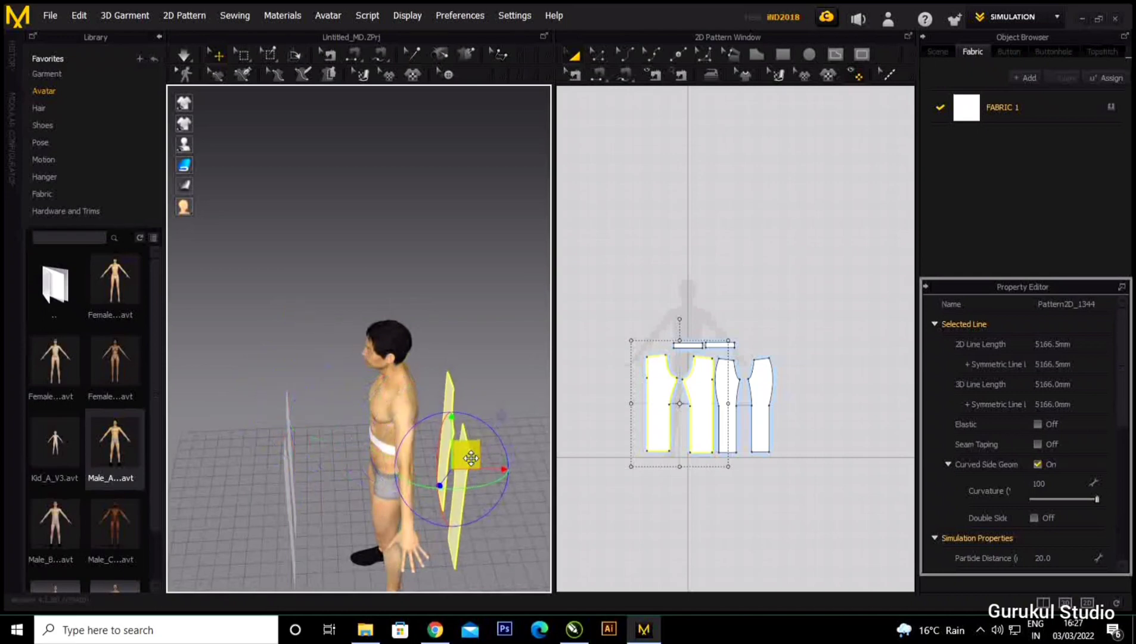
pyautogui.moveTo(493, 529); pyautogui.dragTo(500, 396, button='right')
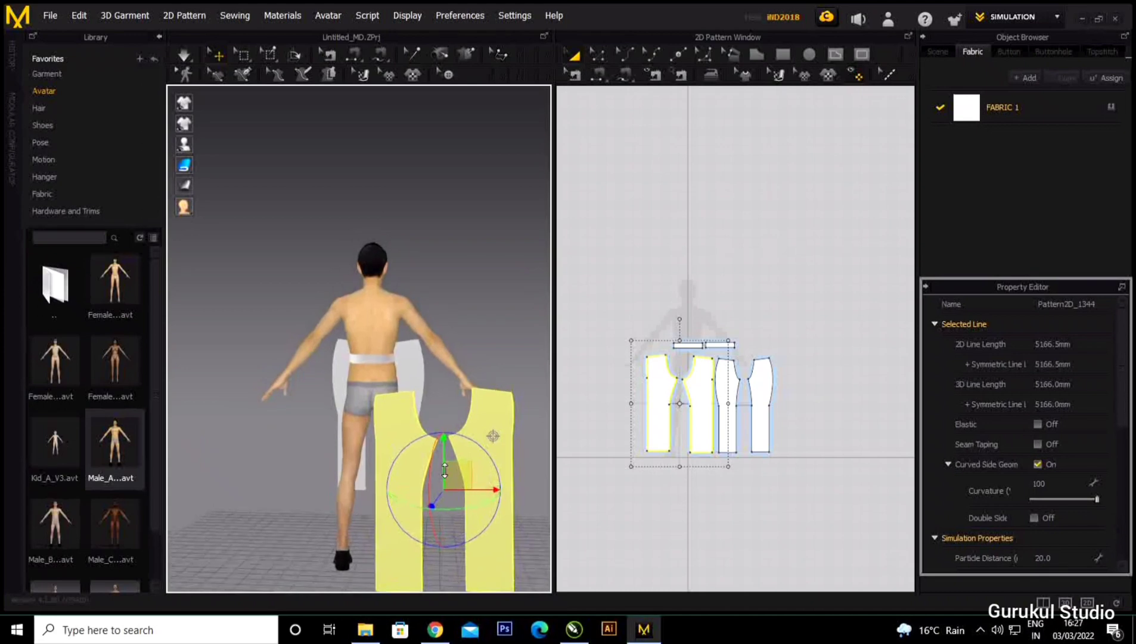
pyautogui.moveTo(459, 471); pyautogui.dragTo(371, 431)
# Flip both back panels horizontally in 3D and move them up close behind the avatar's hips and legs.
pyautogui.rightClick(371, 430)
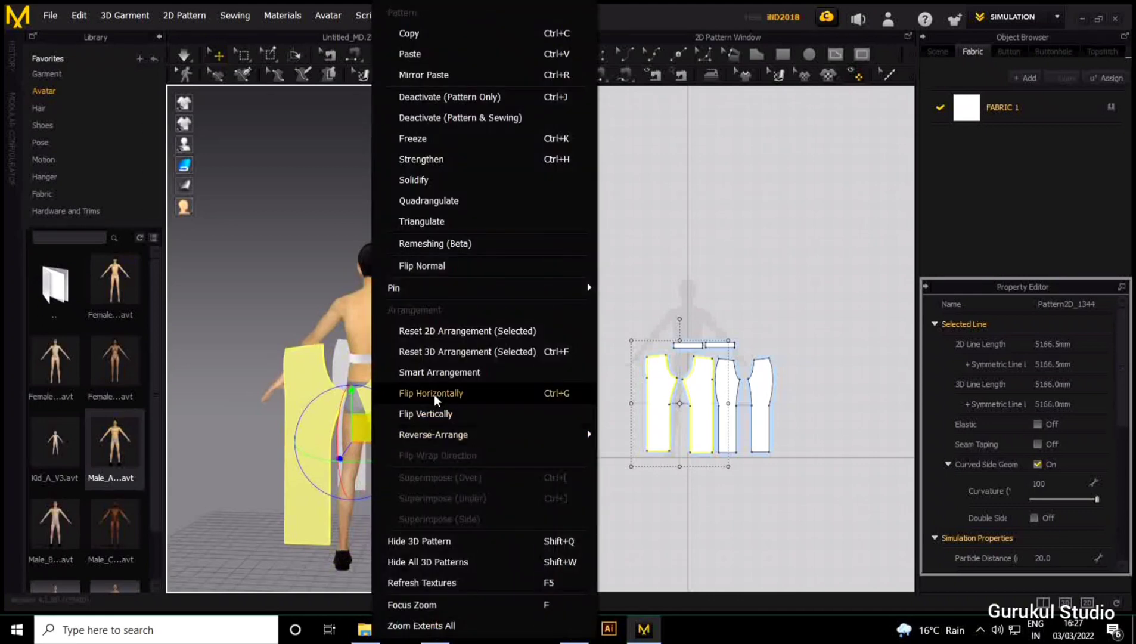
pyautogui.click(432, 379)
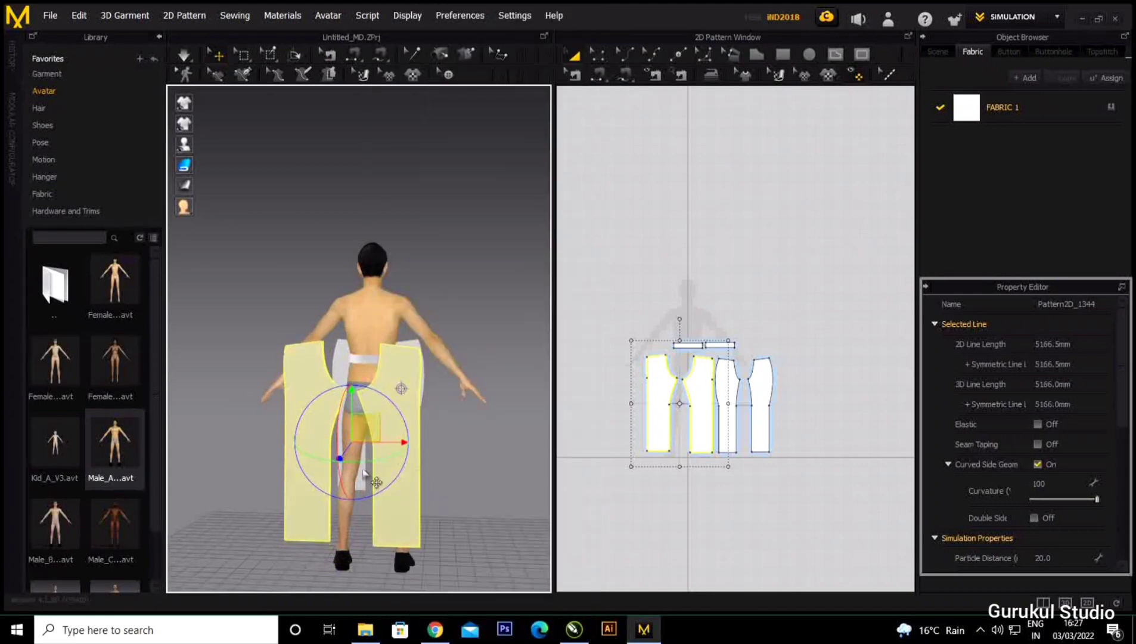
pyautogui.moveTo(254, 411); pyautogui.dragTo(286, 441, button='right')
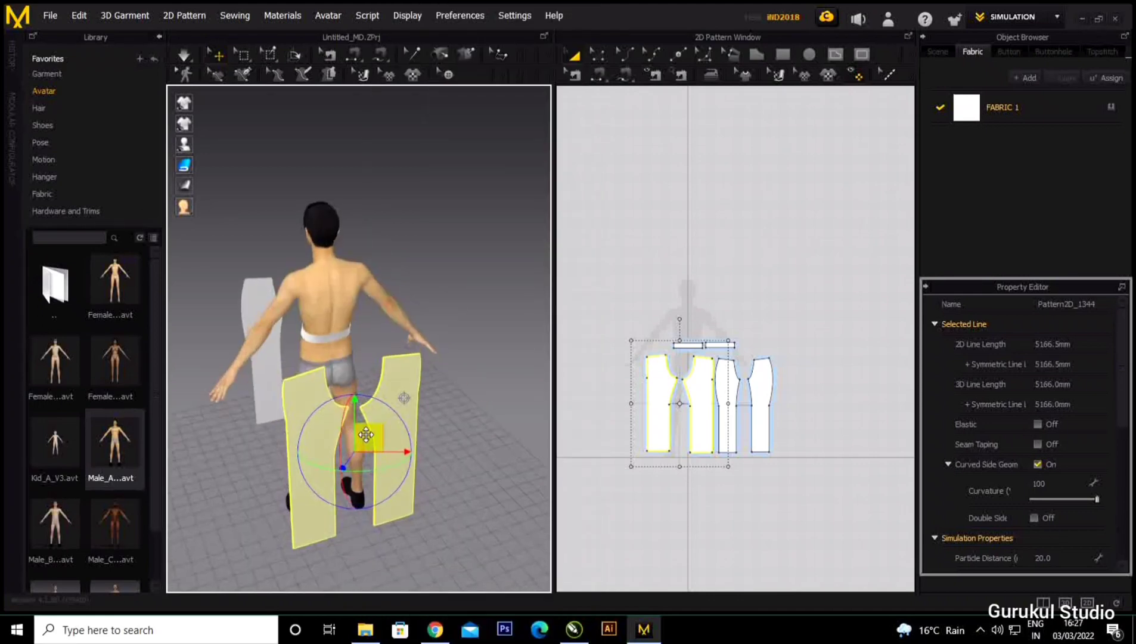
pyautogui.moveTo(366, 434); pyautogui.dragTo(335, 395)
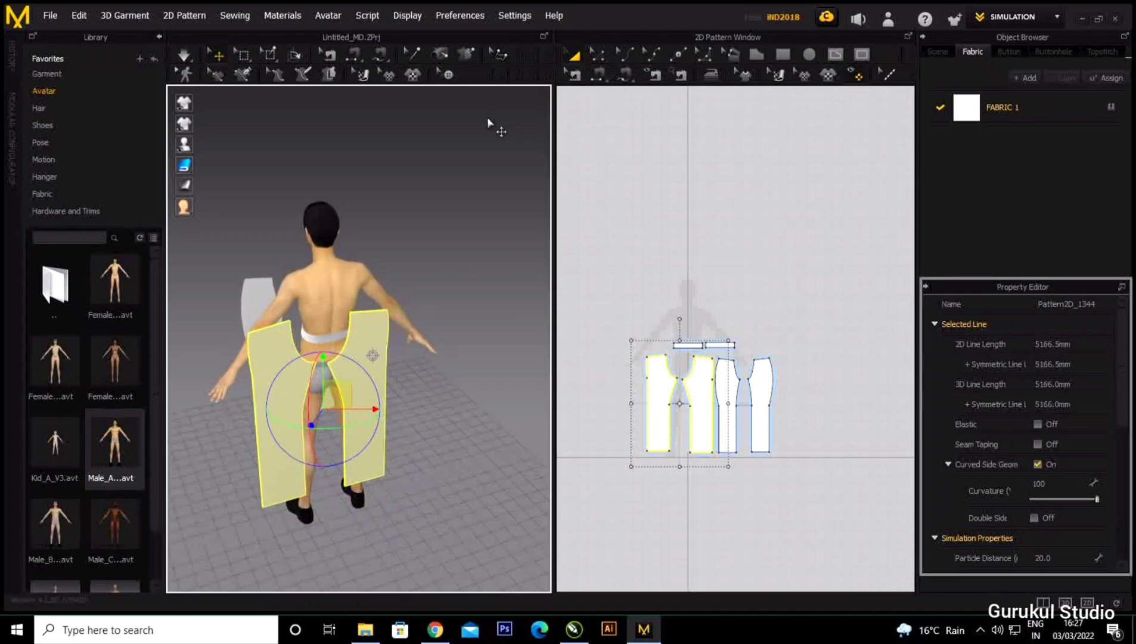
pyautogui.click(602, 69)
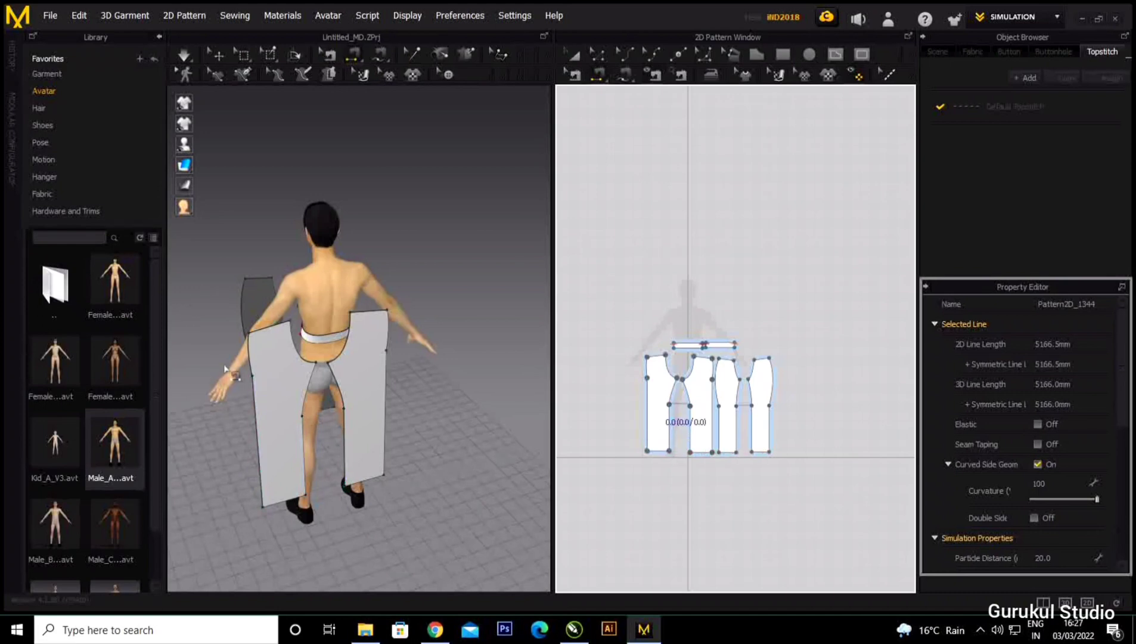
pyautogui.press('a')
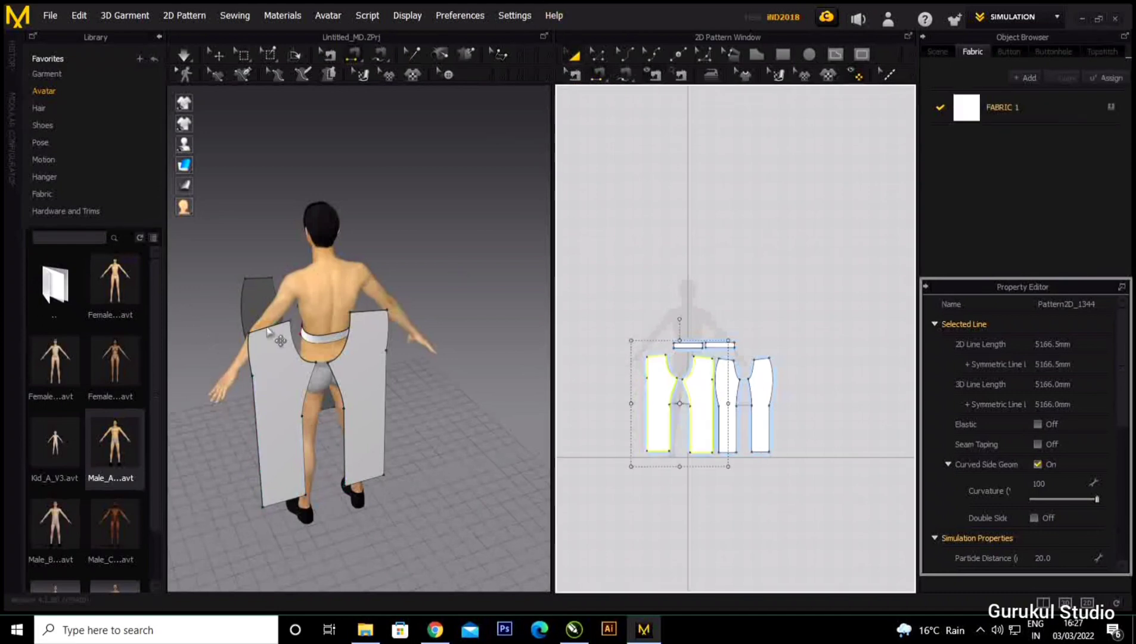
pyautogui.moveTo(451, 271); pyautogui.dragTo(518, 343, button='right')
pyautogui.moveTo(396, 366); pyautogui.dragTo(425, 303, button='middle')
pyautogui.moveTo(426, 304); pyautogui.dragTo(316, 392, button='right')
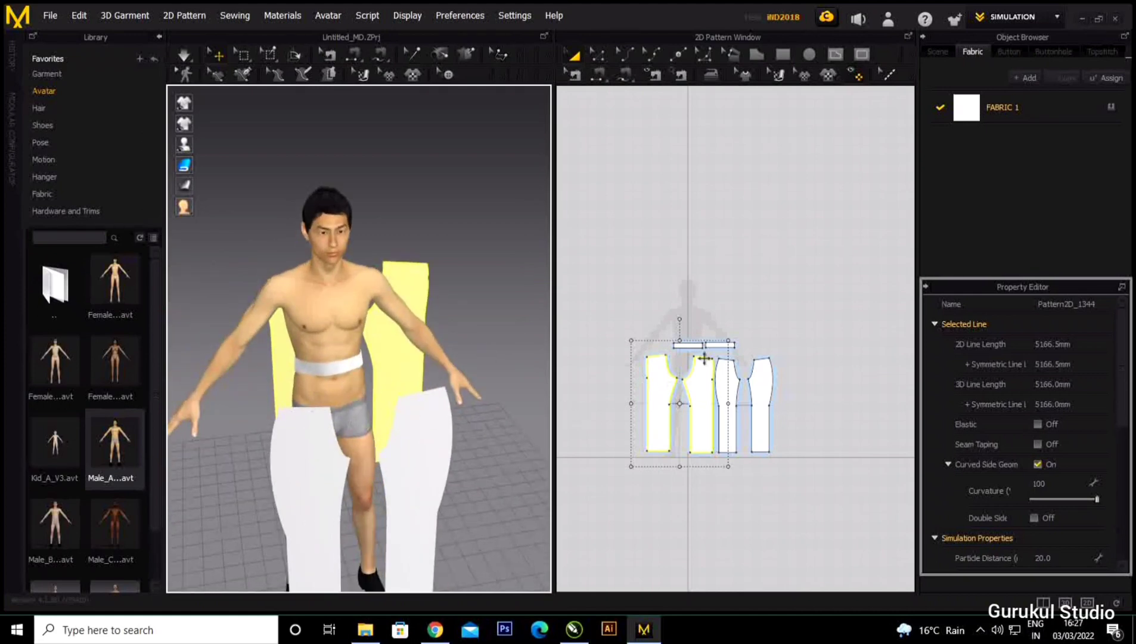
# Split the waistband's lower edge with Uniform Split into 2 segments.
pyautogui.scroll(4, 704, 358)
pyautogui.click(648, 335)
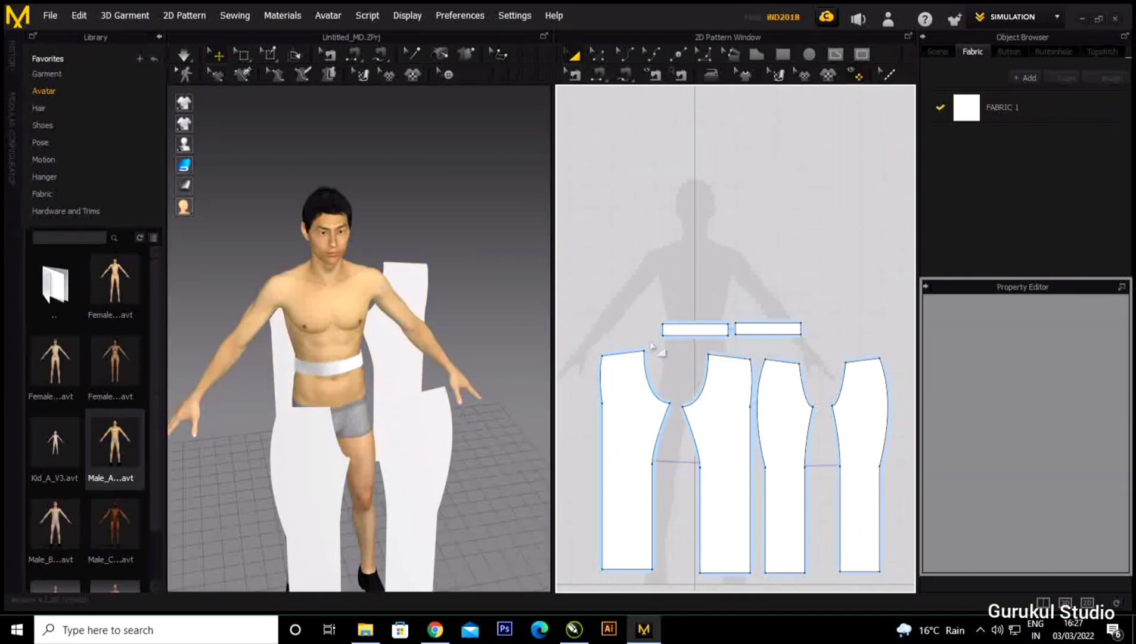
pyautogui.click(595, 56)
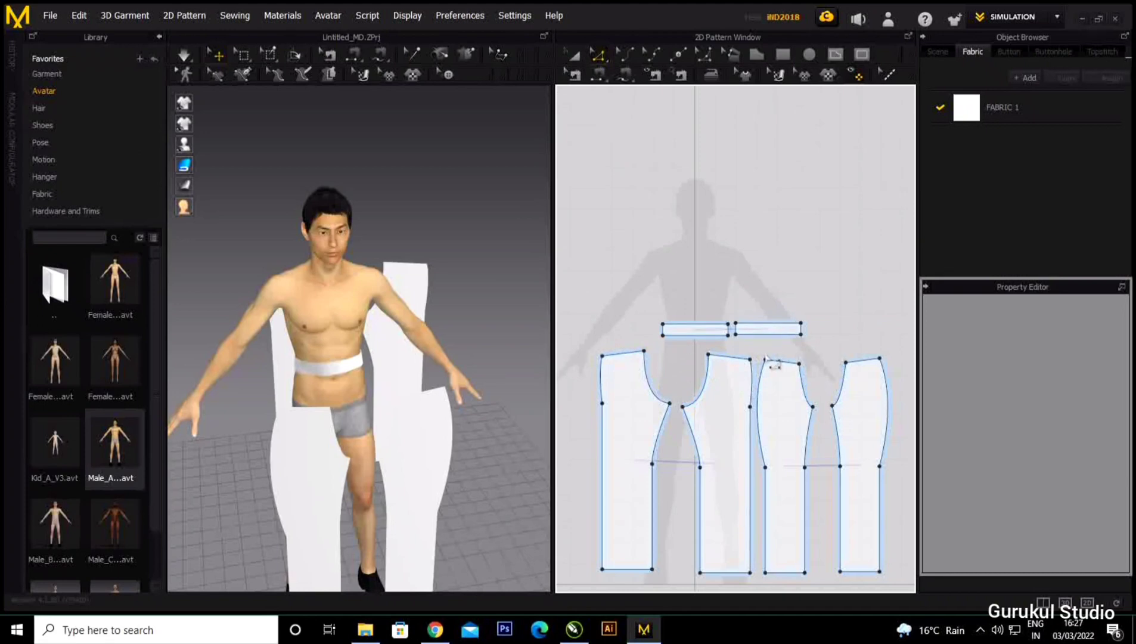
pyautogui.click(682, 335)
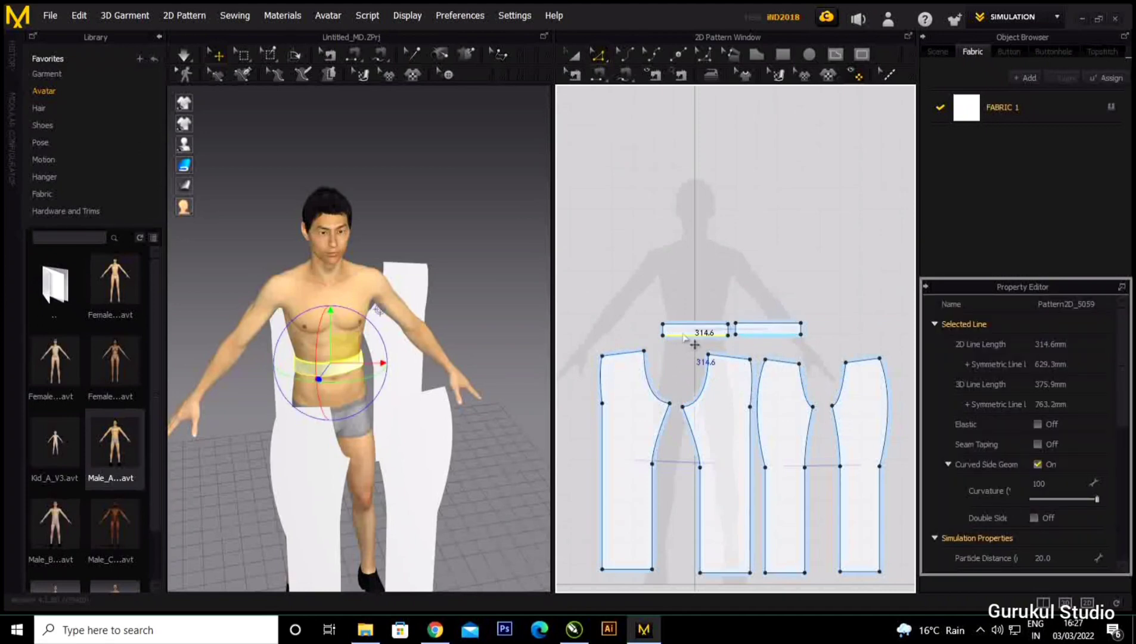
pyautogui.click(670, 274)
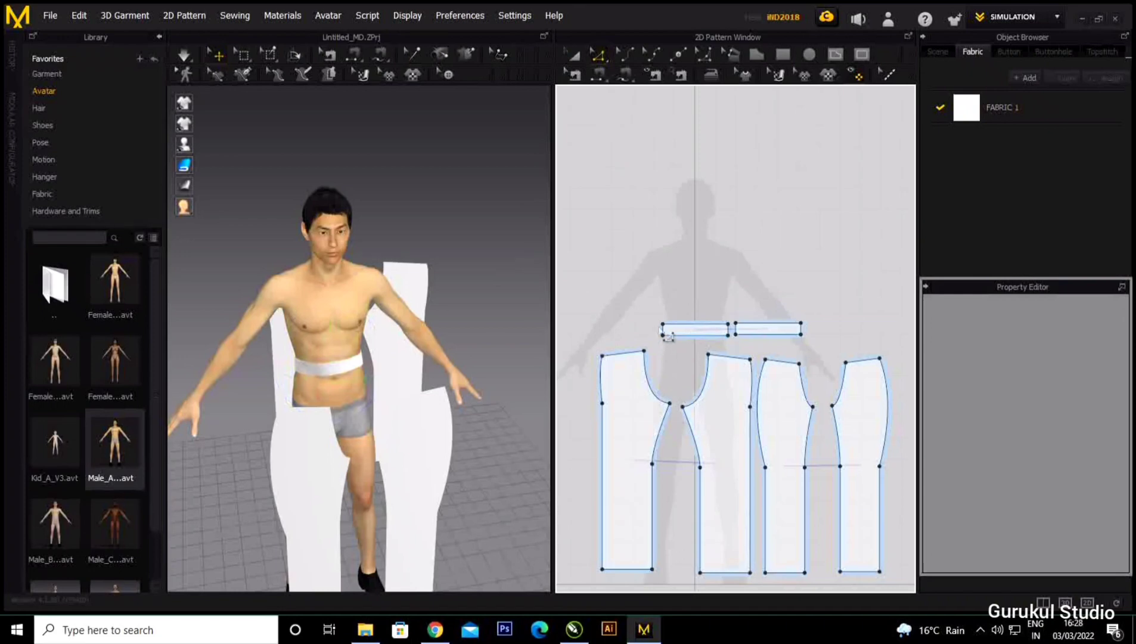
pyautogui.click(674, 338)
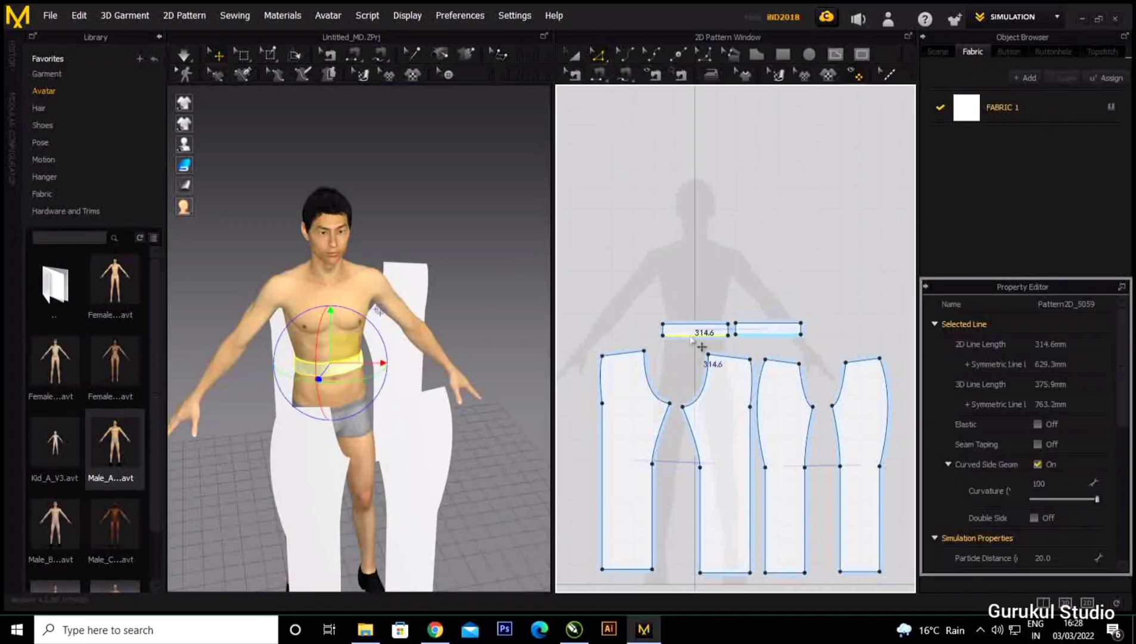
pyautogui.rightClick(690, 339)
pyautogui.click(714, 366)
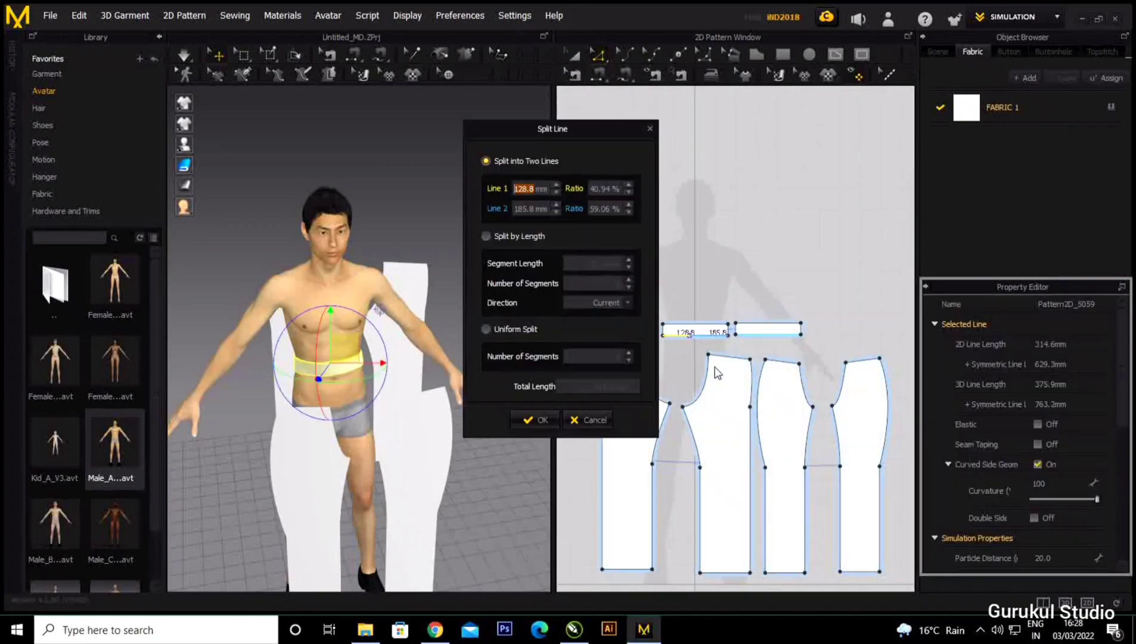
pyautogui.click(486, 329)
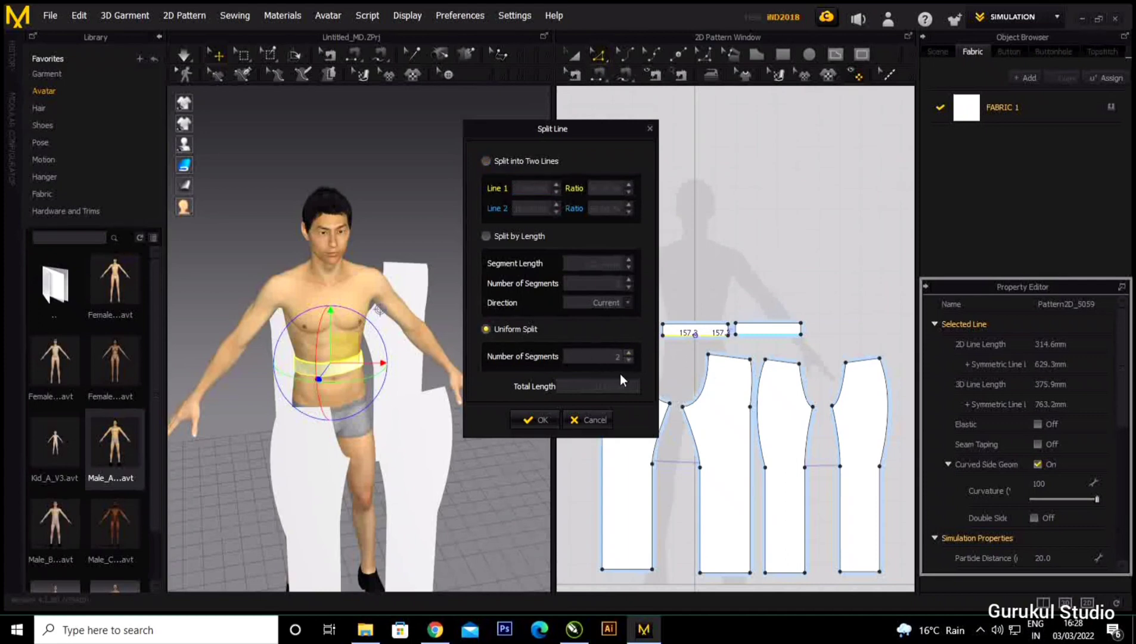
pyautogui.click(536, 420)
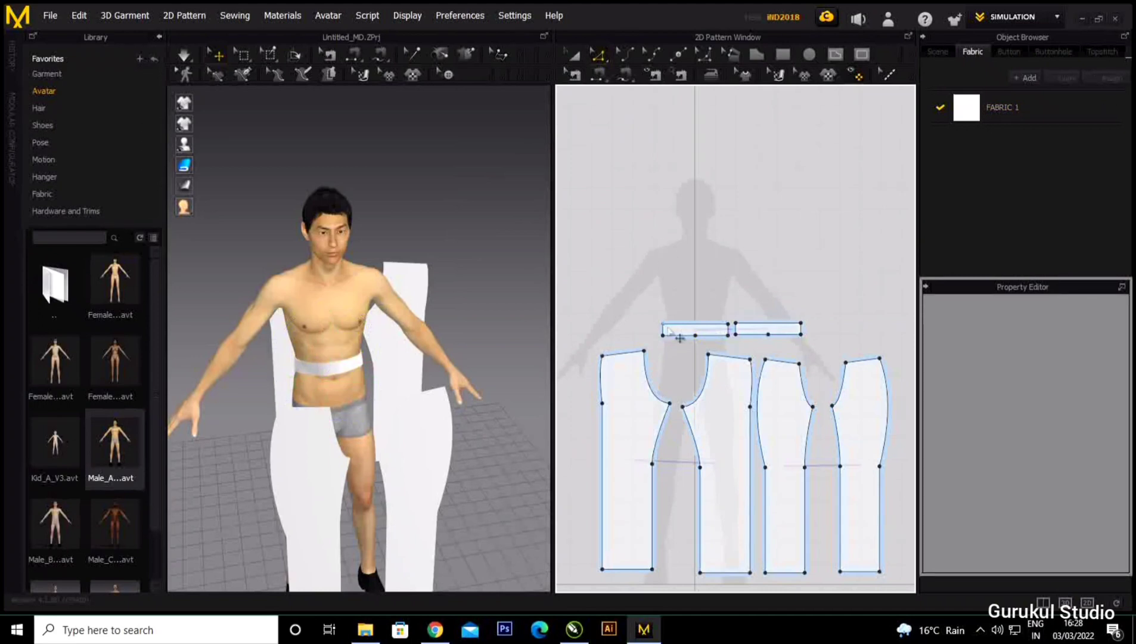
# Sew the top edge of each back panel to the matching half of the back waistband's lower edge using Segment Sewing.
pyautogui.click(601, 76)
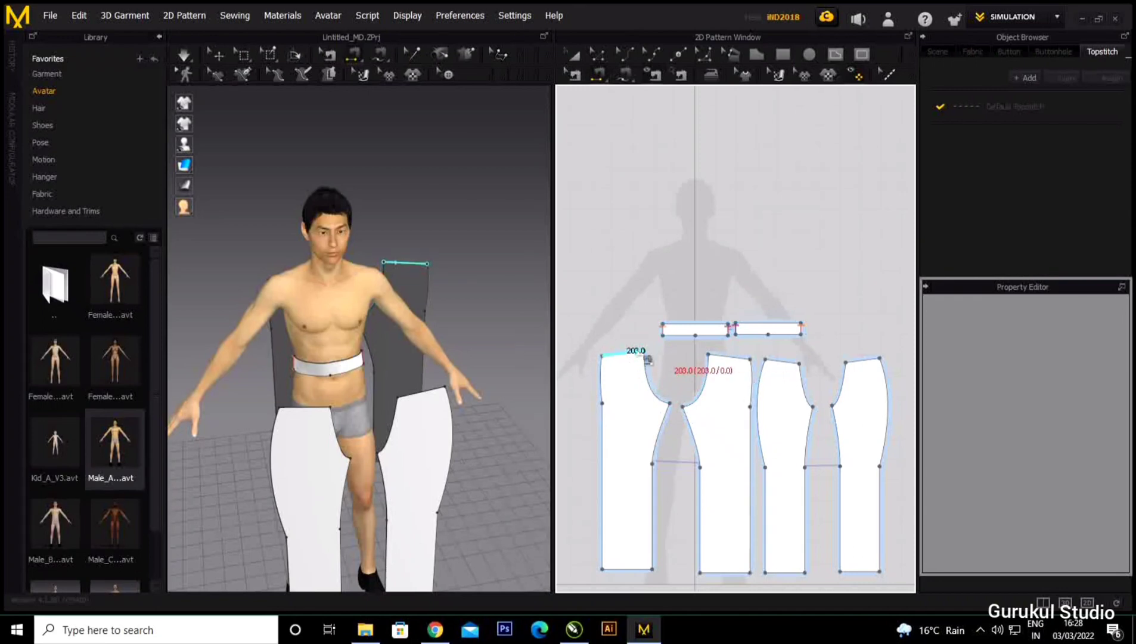
pyautogui.moveTo(455, 322); pyautogui.dragTo(273, 326, button='right')
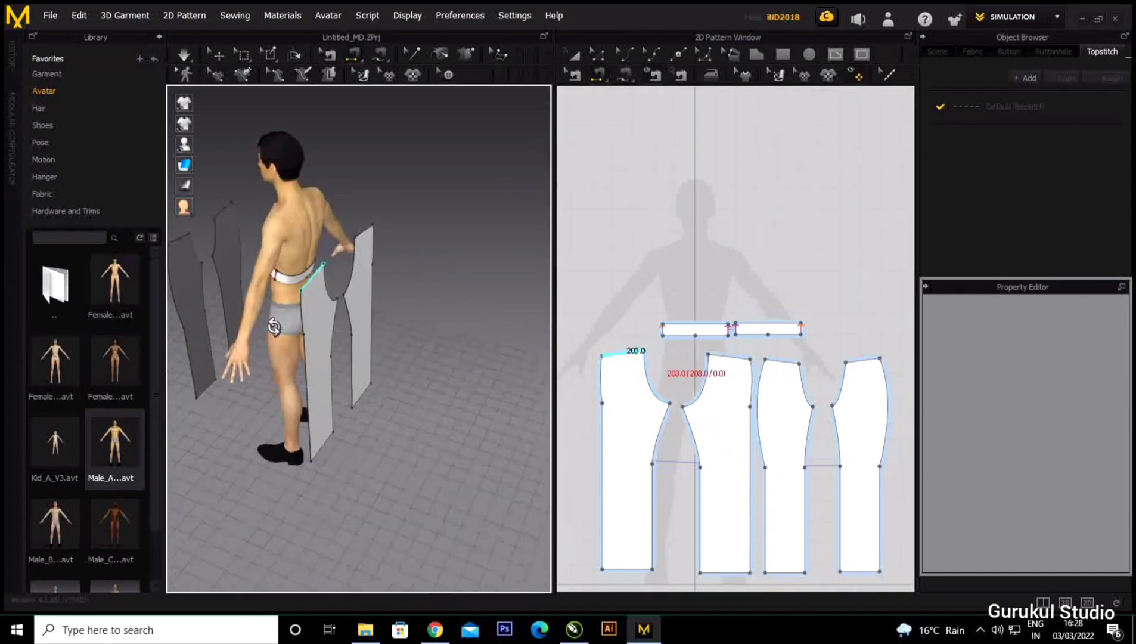
pyautogui.click(309, 289)
pyautogui.moveTo(309, 289); pyautogui.dragTo(329, 348, button='right')
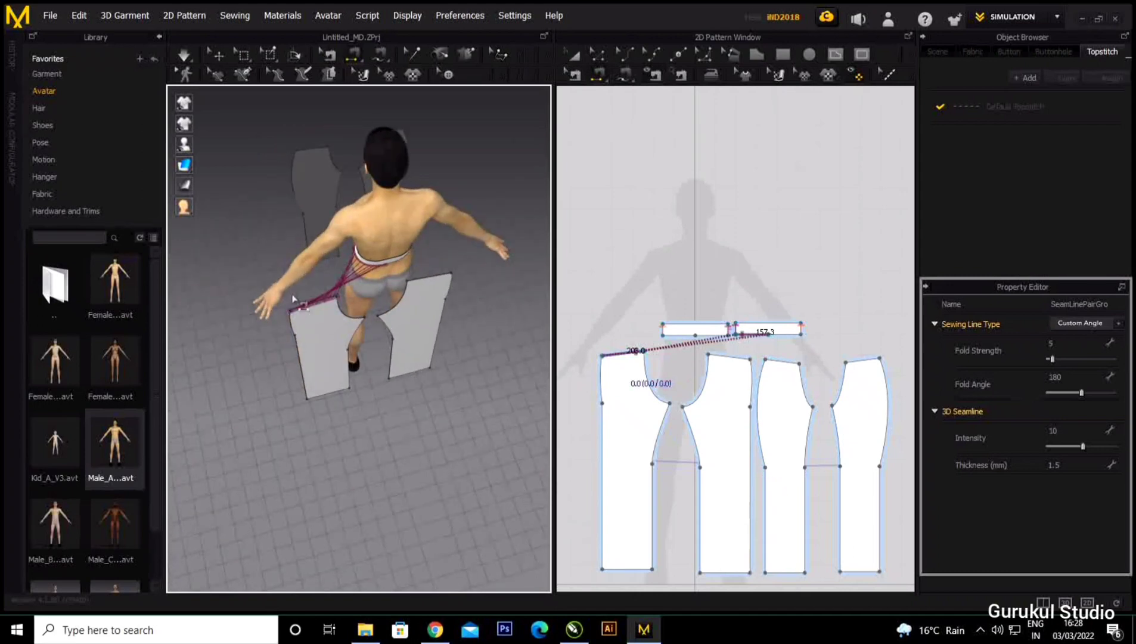
pyautogui.click(411, 275)
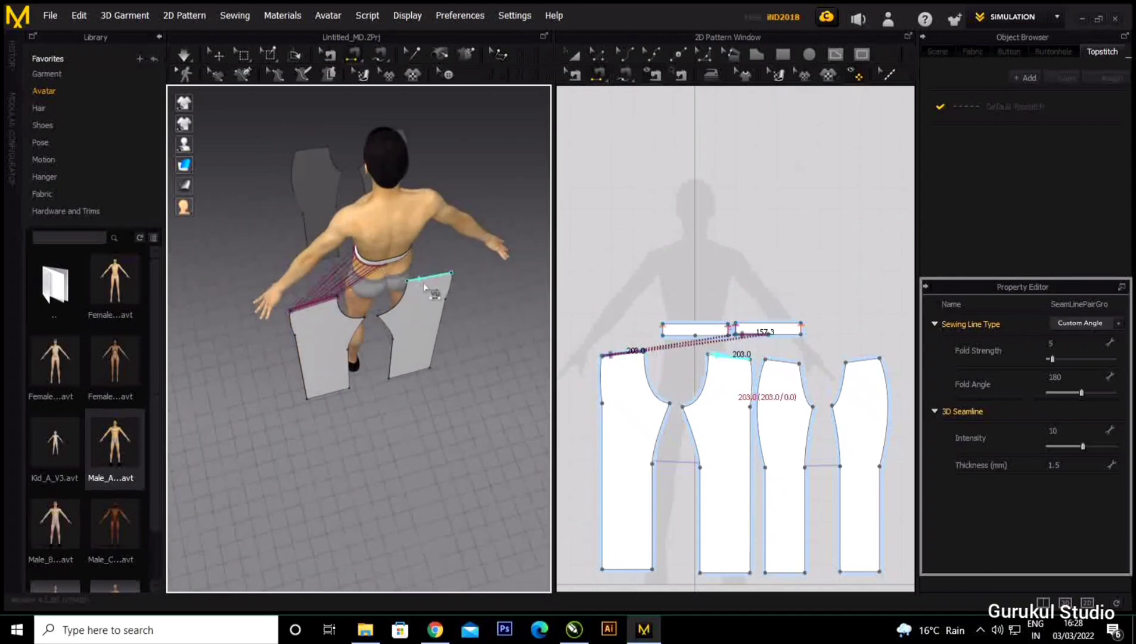
pyautogui.click(393, 270)
# Sew the top edge of each front panel to the matching half of the front waistband's lower edge.
pyautogui.moveTo(507, 314); pyautogui.dragTo(244, 279, button='right')
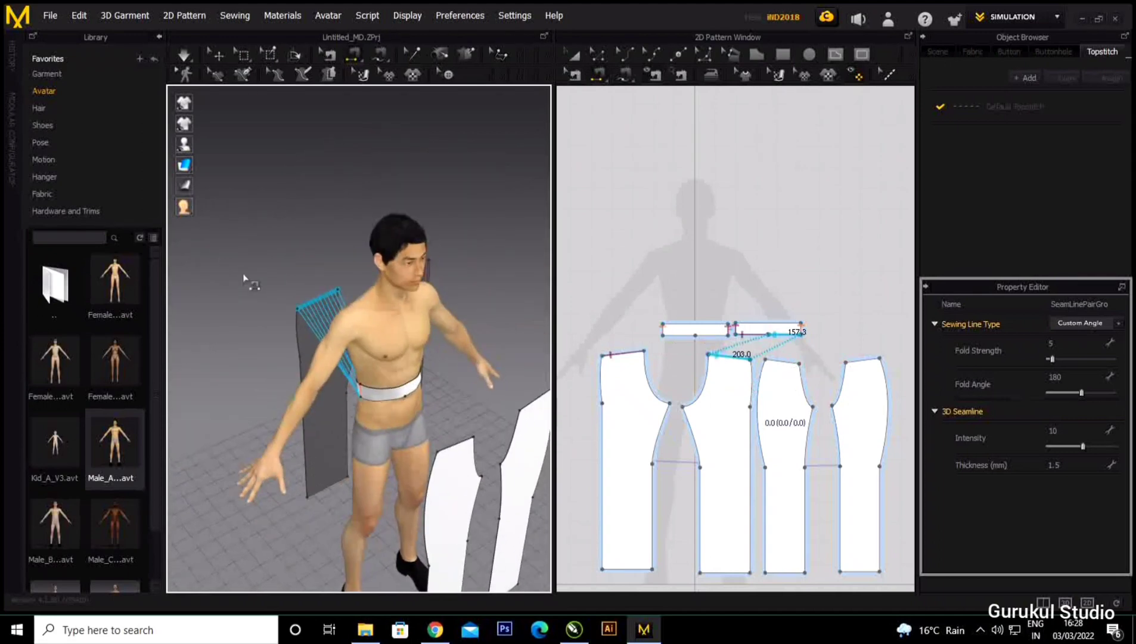
pyautogui.moveTo(350, 336); pyautogui.dragTo(362, 369, button='right')
pyautogui.click(354, 437)
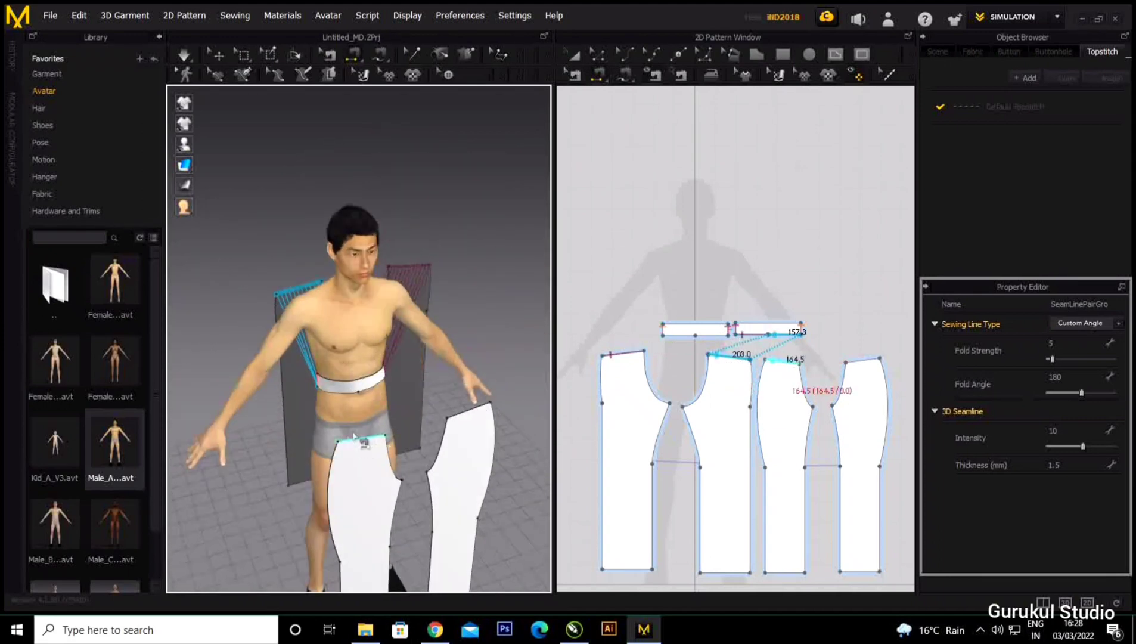
pyautogui.click(341, 397)
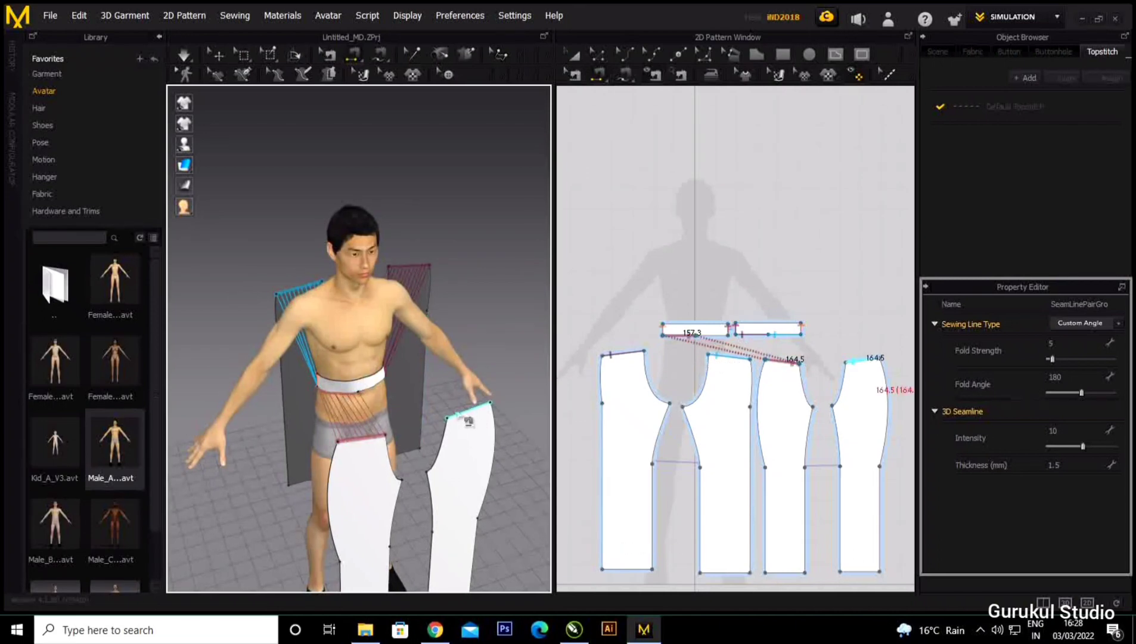
pyautogui.click(469, 420)
# Sew the two front panels together along their crotch curves, and the two back panels along theirs.
pyautogui.moveTo(507, 435); pyautogui.dragTo(452, 419, button='right')
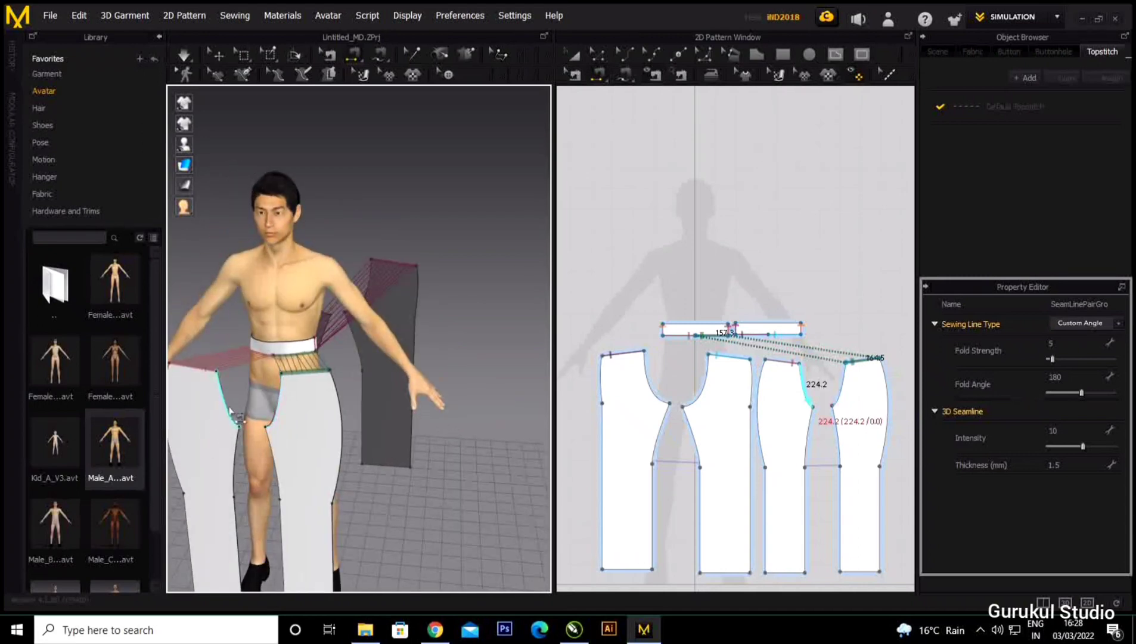
pyautogui.click(275, 407)
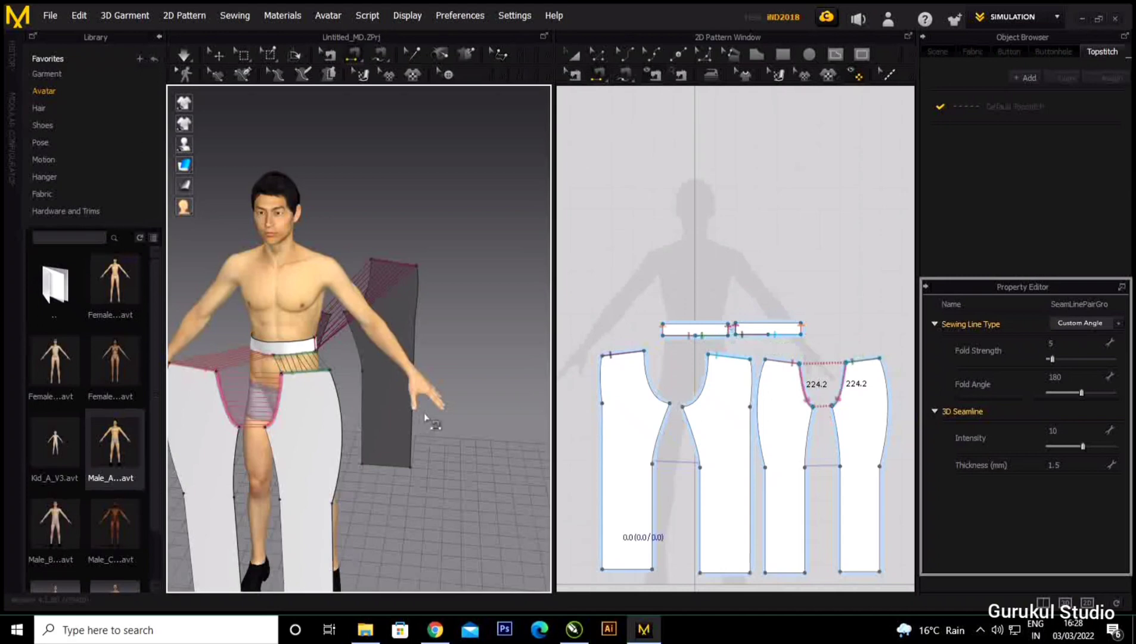
pyautogui.moveTo(430, 415); pyautogui.dragTo(158, 405, button='right')
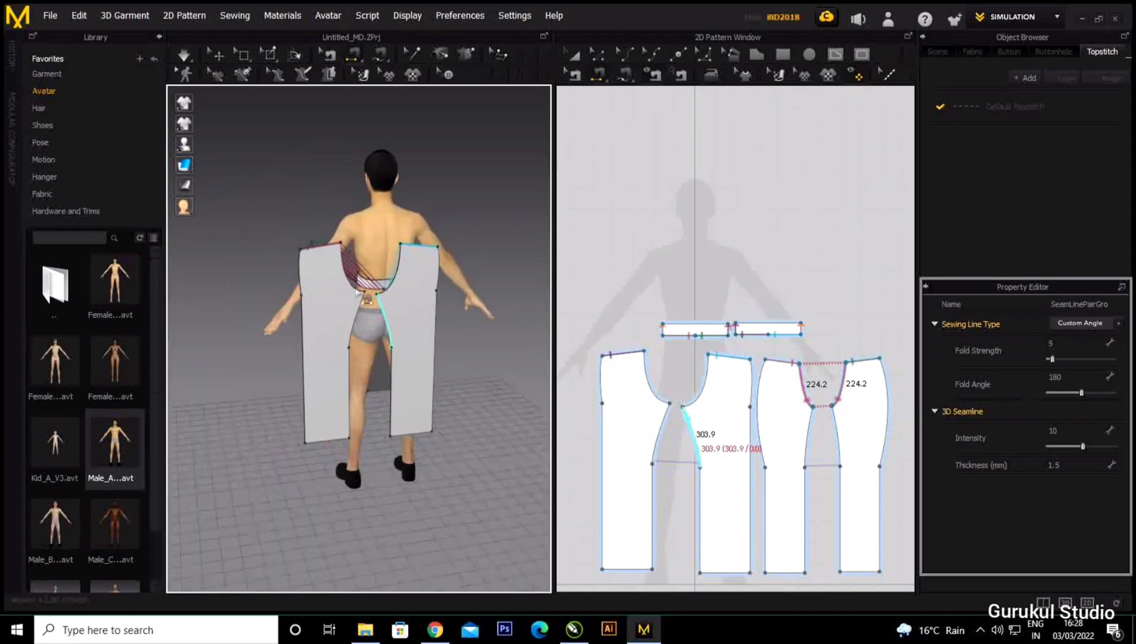
pyautogui.click(392, 286)
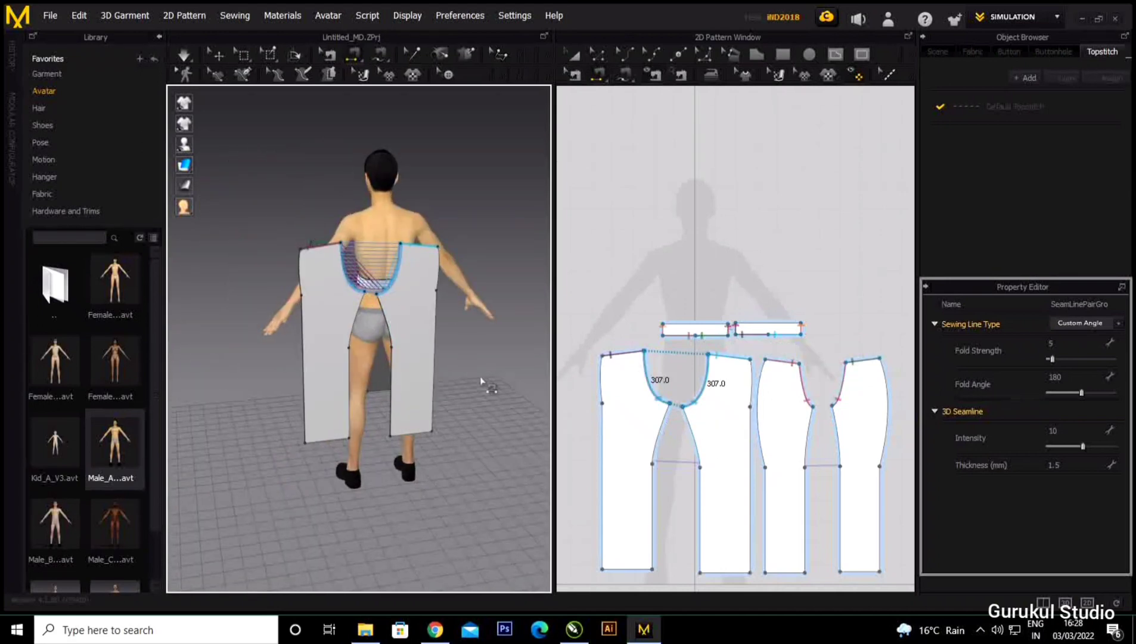
# Move both back panels down in 3D so their top edges sit near waistband height behind the avatar.
pyautogui.moveTo(462, 382); pyautogui.dragTo(472, 301, button='right')
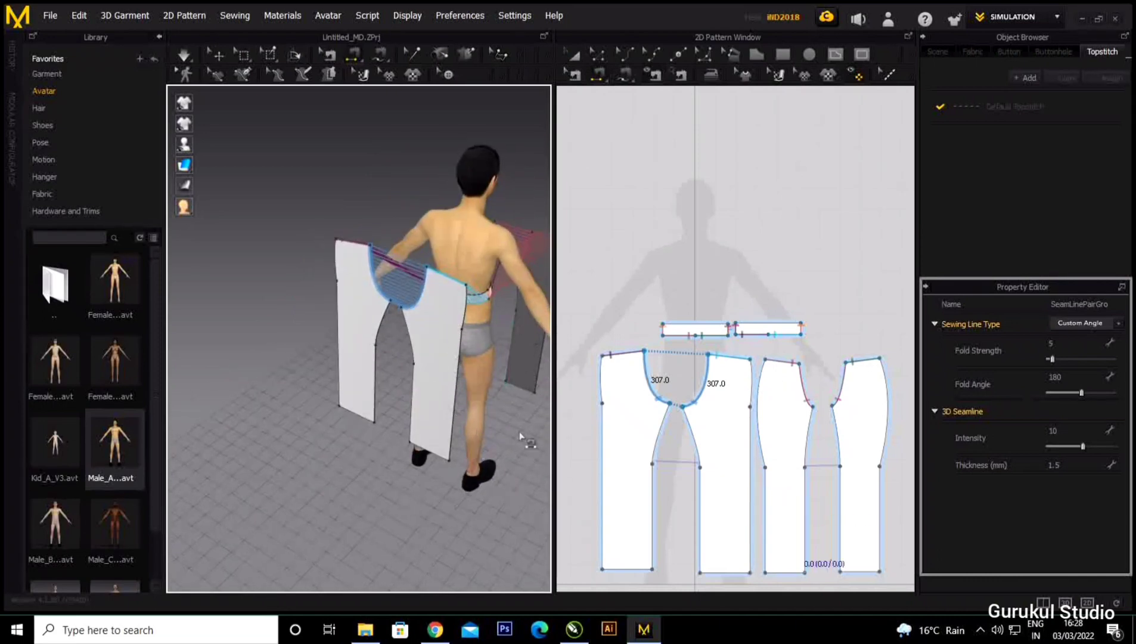
pyautogui.click(574, 54)
pyautogui.moveTo(437, 347); pyautogui.dragTo(454, 377)
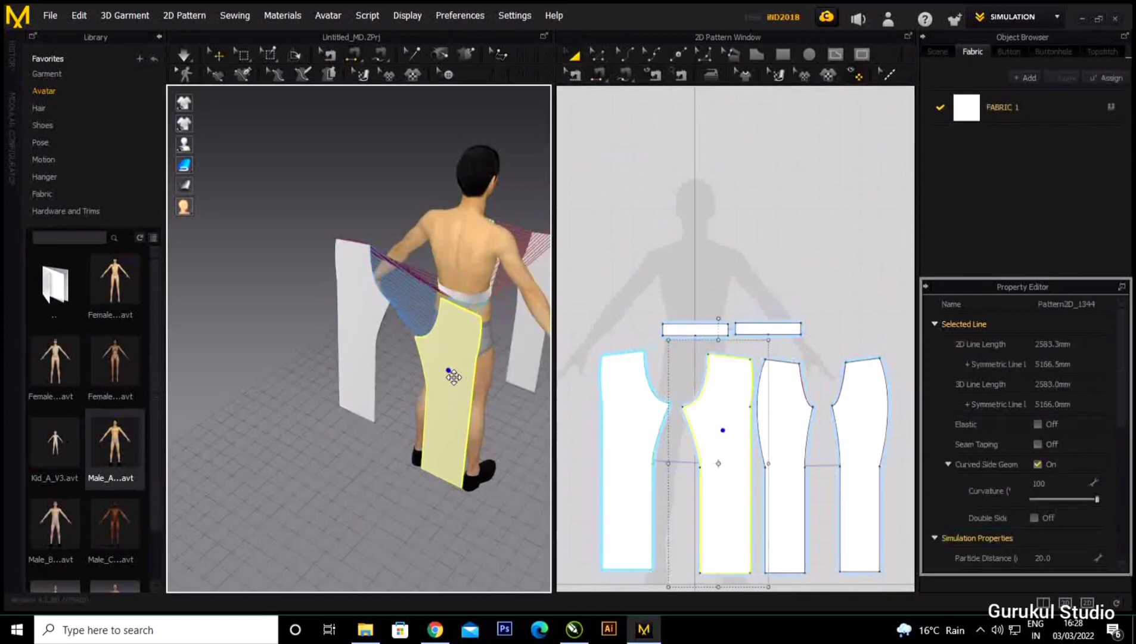
pyautogui.moveTo(364, 321); pyautogui.dragTo(402, 370)
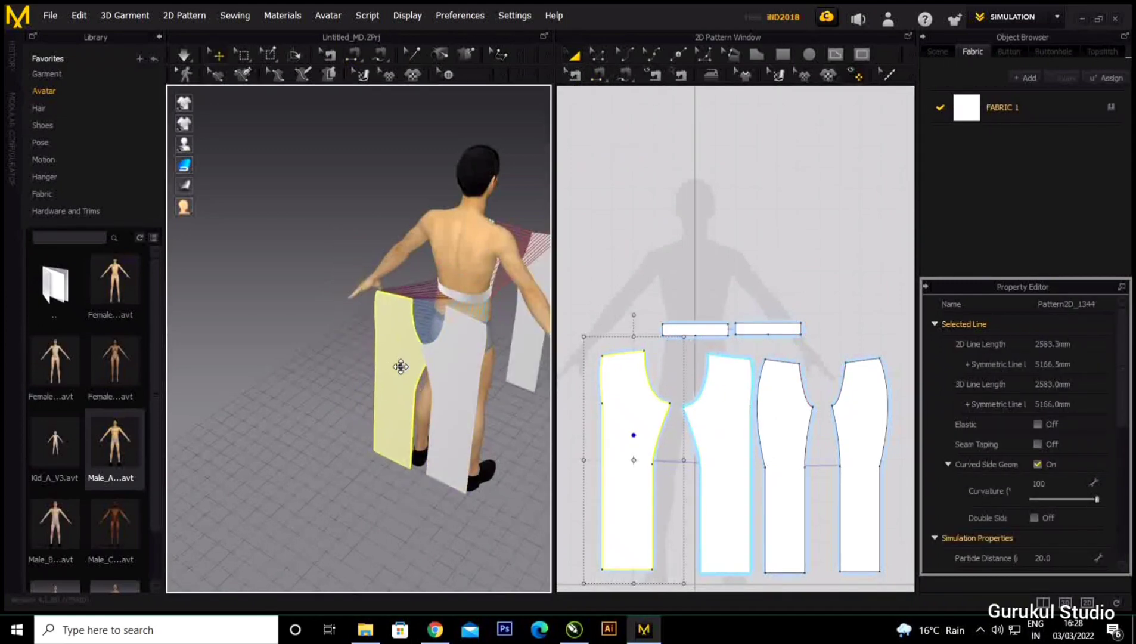
pyautogui.scroll(-3, 422, 360)
pyautogui.moveTo(454, 366); pyautogui.dragTo(420, 415, button='right')
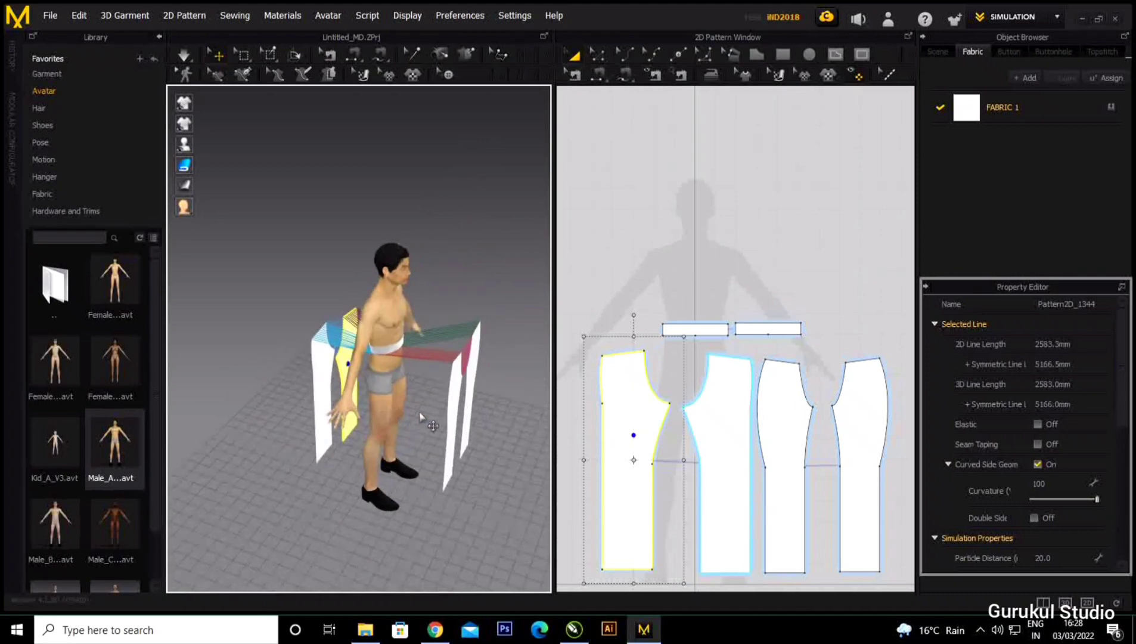
# Move both front panels in 3D close to the front of the legs and lower the back panel on the avatar's right side.
pyautogui.moveTo(463, 420); pyautogui.dragTo(394, 403)
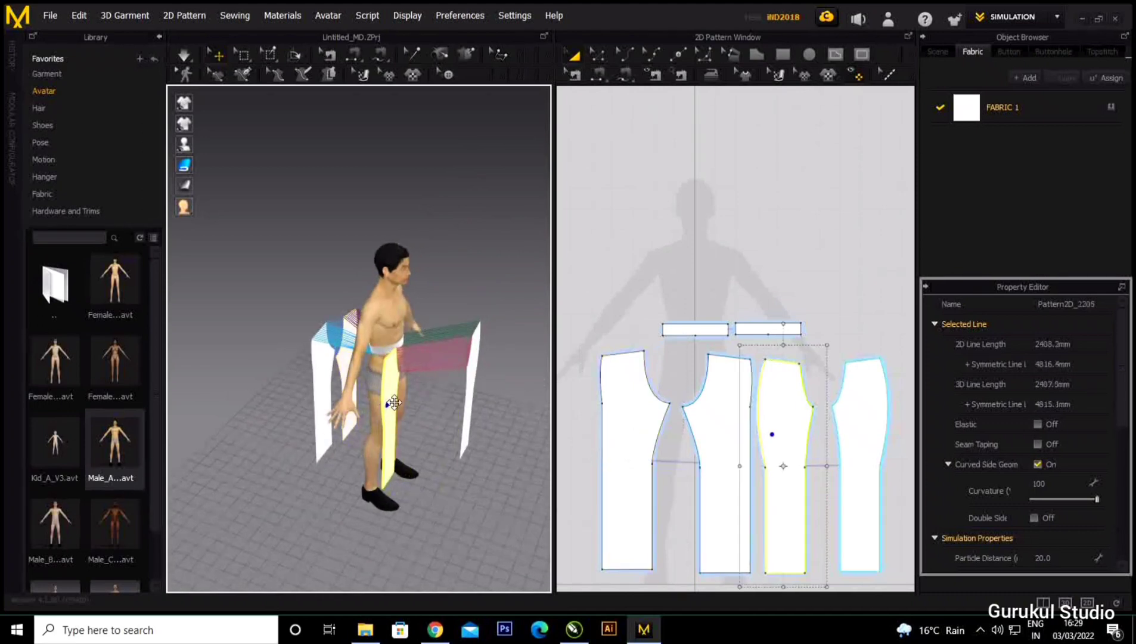
pyautogui.moveTo(472, 403); pyautogui.dragTo(363, 393, button='right')
pyautogui.moveTo(506, 428); pyautogui.dragTo(439, 430)
pyautogui.moveTo(424, 442); pyautogui.dragTo(413, 424, button='right')
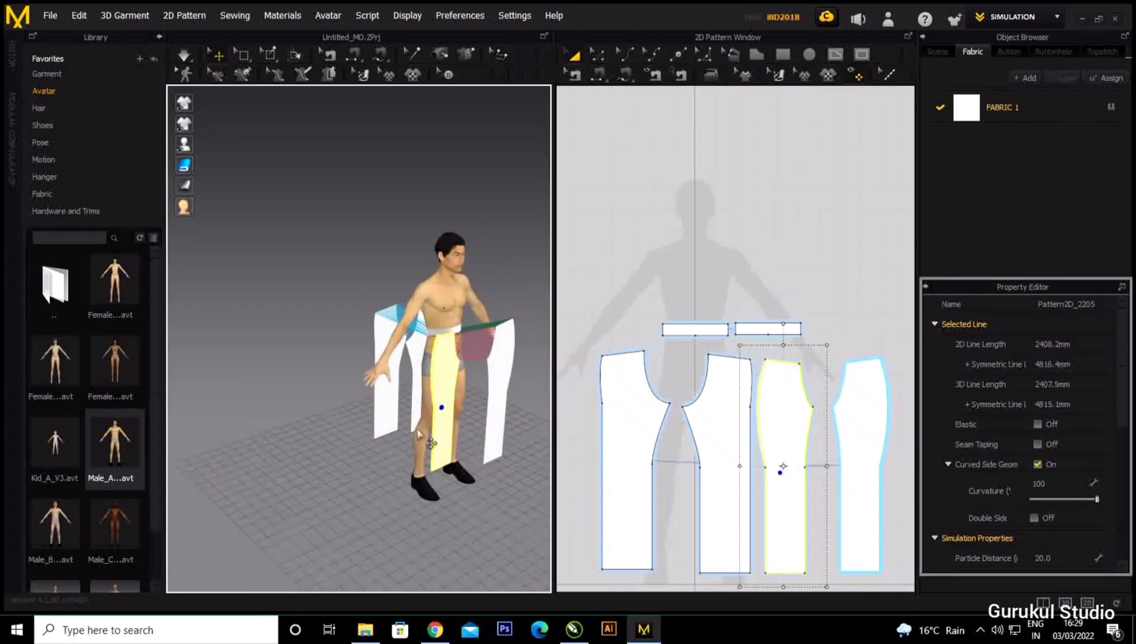
pyautogui.moveTo(387, 397); pyautogui.dragTo(397, 412)
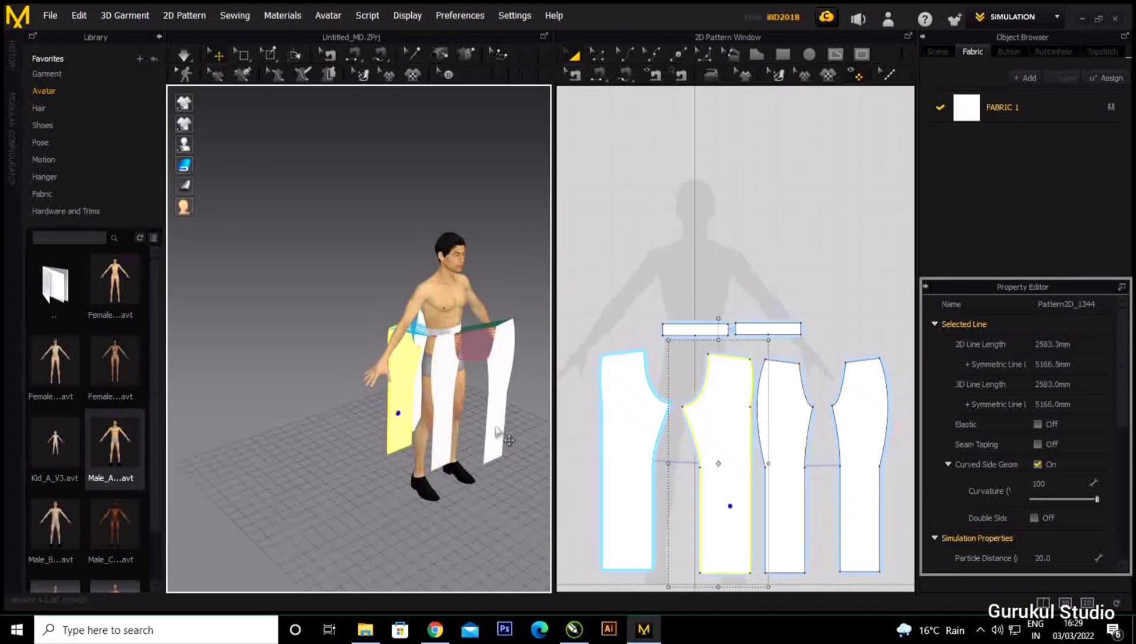
pyautogui.moveTo(495, 428); pyautogui.dragTo(417, 412, button='right')
pyautogui.moveTo(409, 421); pyautogui.dragTo(413, 412)
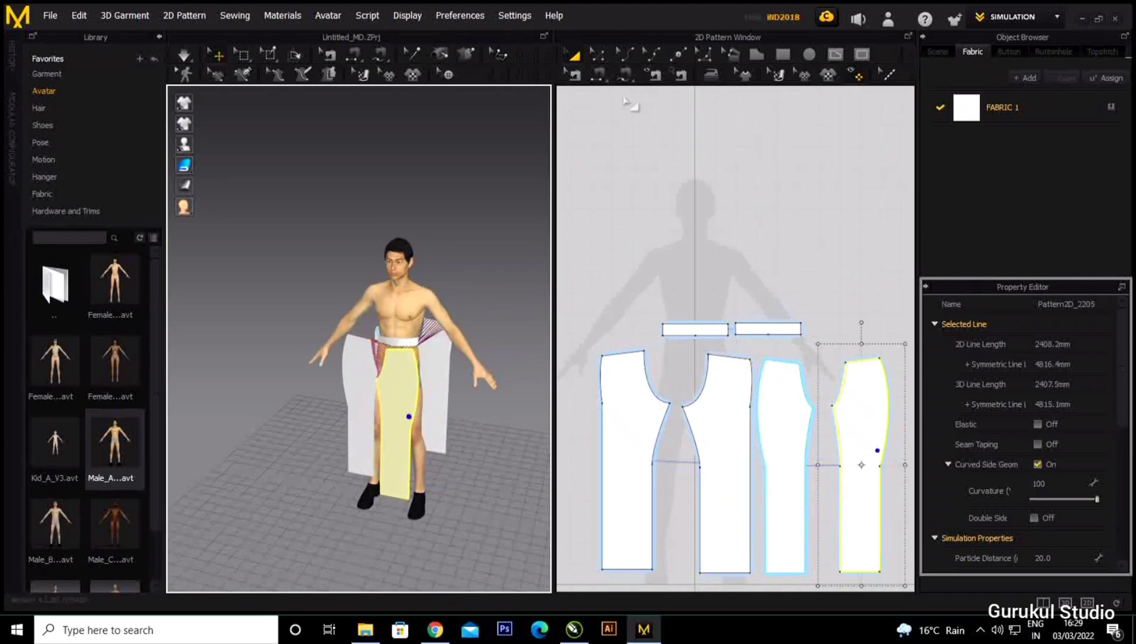
# Sew the outer side seam on the avatar's left leg with Free Sewing, joining the front and back panels from waist to hem.
pyautogui.click(624, 74)
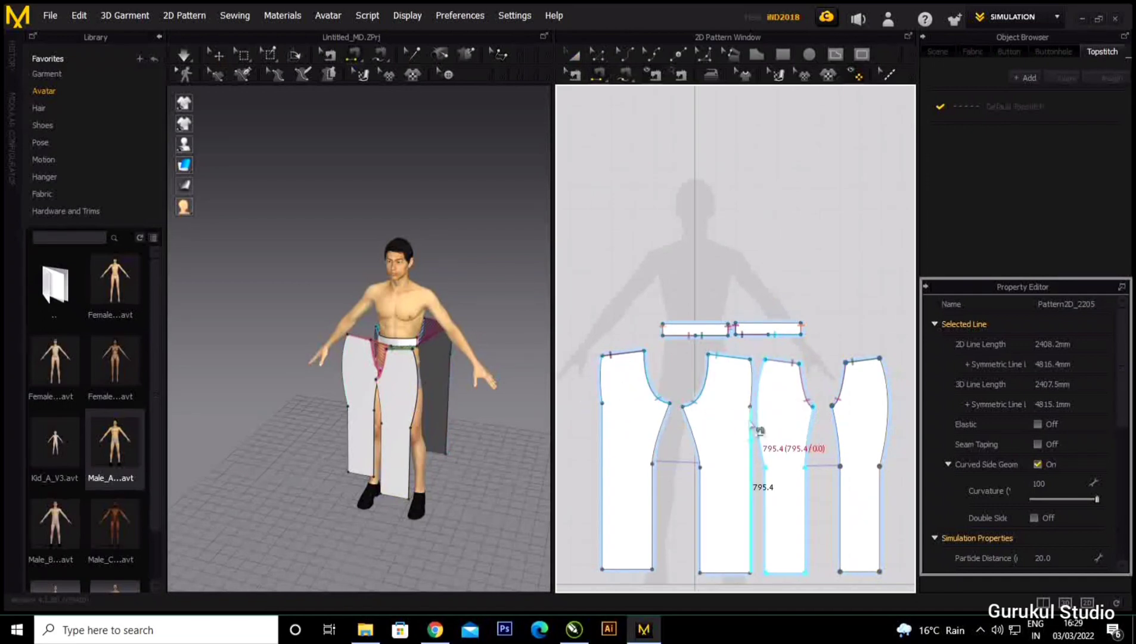
pyautogui.click(626, 71)
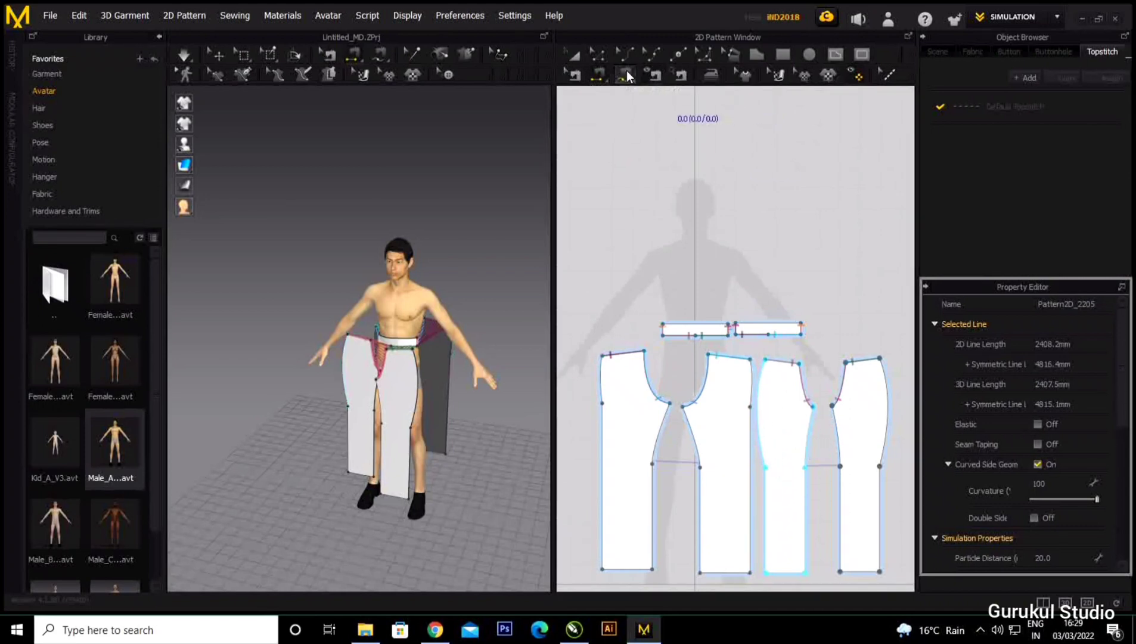
pyautogui.click(416, 354)
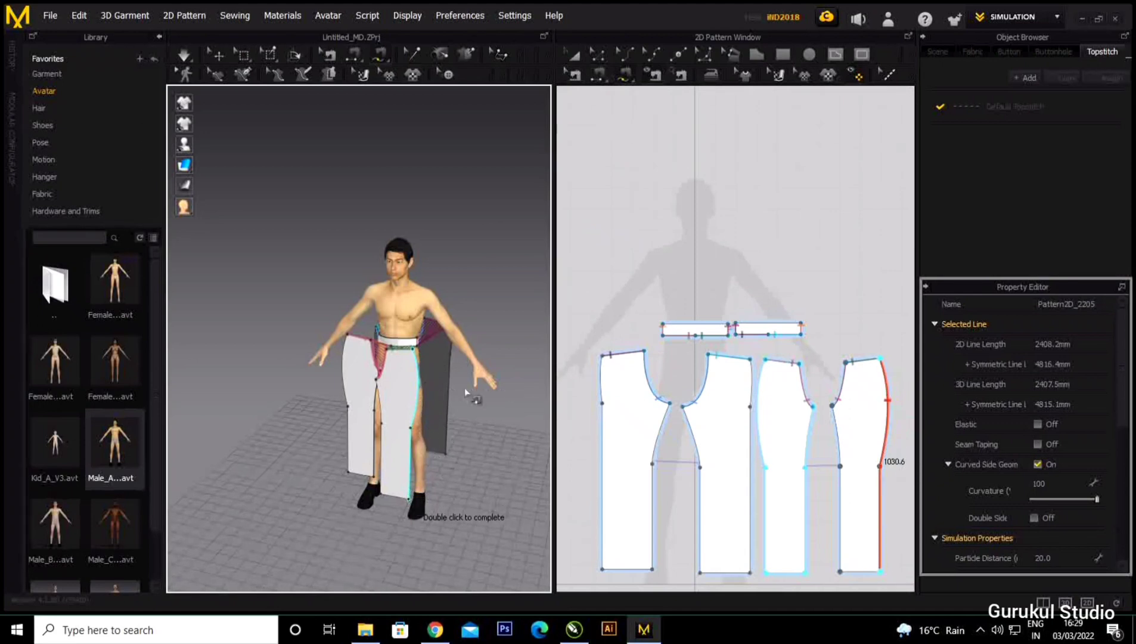
pyautogui.moveTo(476, 384); pyautogui.dragTo(444, 370, button='right')
pyautogui.click(493, 335)
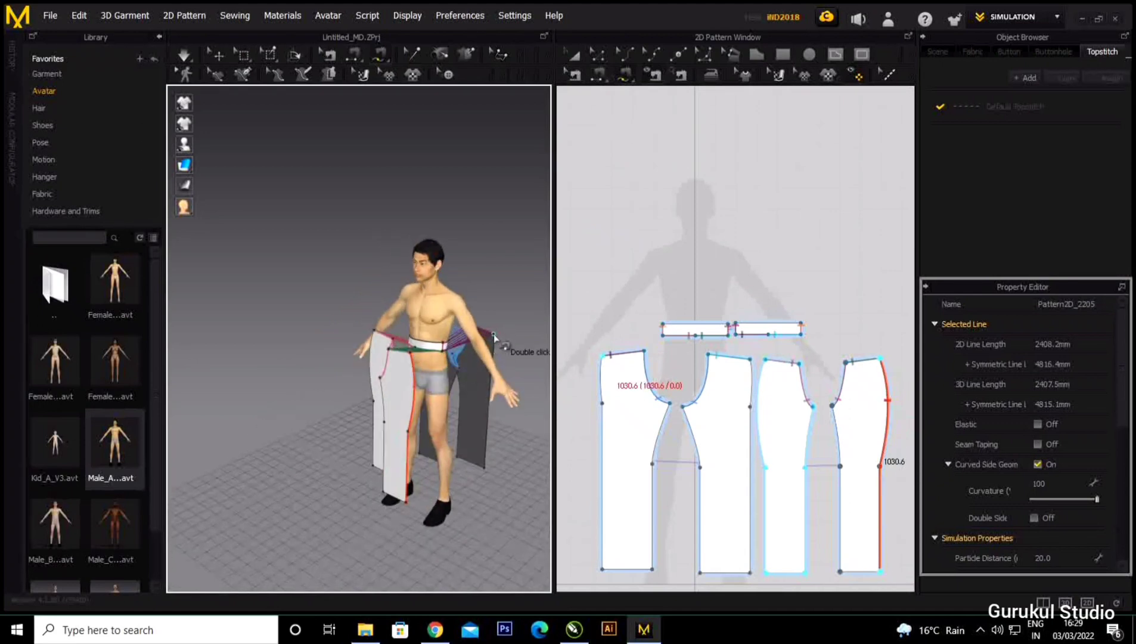
pyautogui.doubleClick(484, 471)
# Free-sew the outer side seam on the avatar's right leg, joining the front and back panels from waist to hem.
pyautogui.moveTo(358, 464); pyautogui.dragTo(357, 405, button='right')
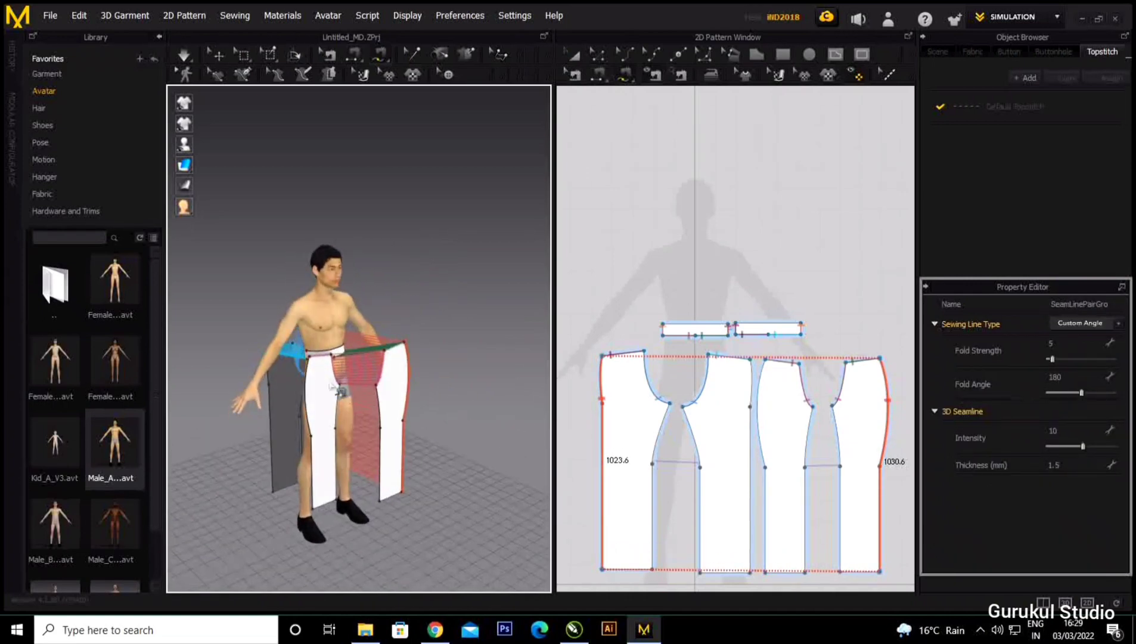
pyautogui.click(307, 358)
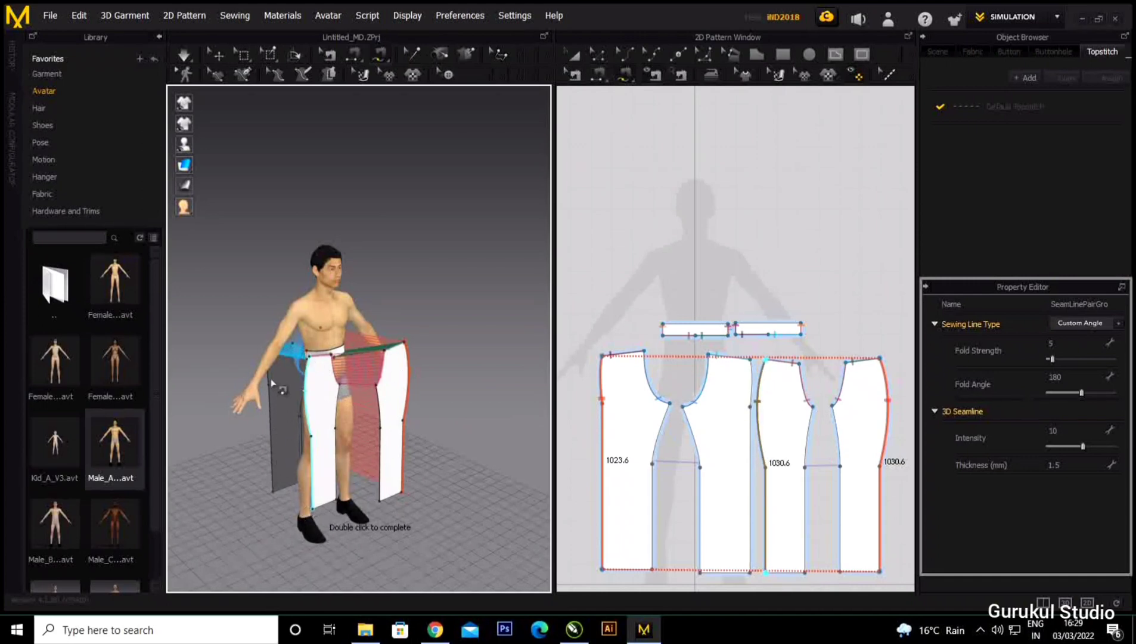
pyautogui.moveTo(234, 383); pyautogui.dragTo(309, 391, button='right')
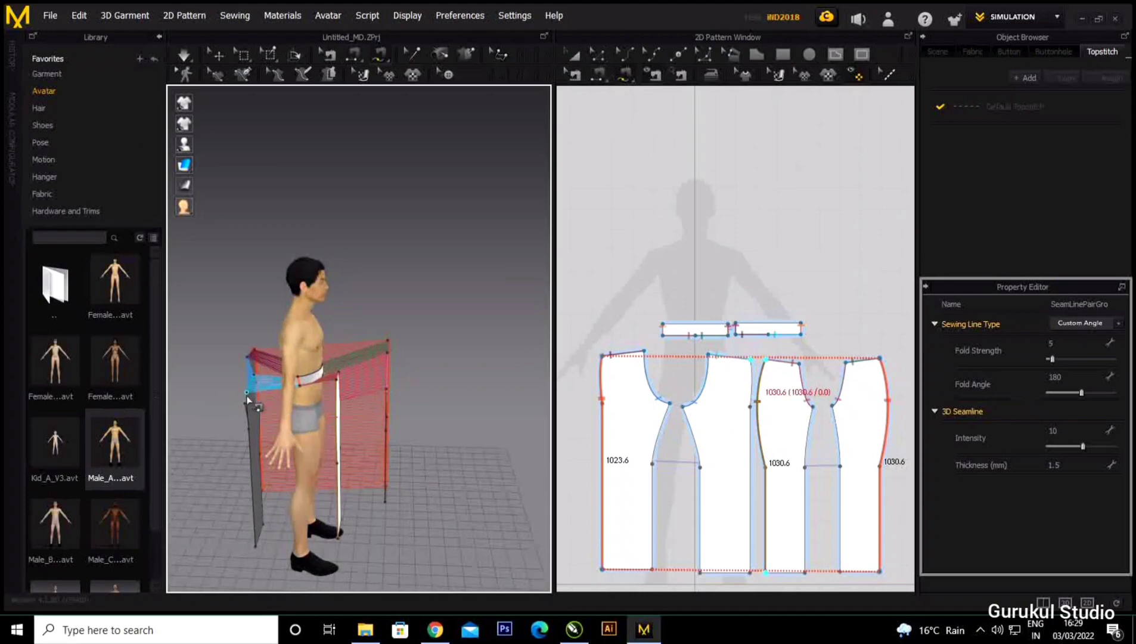
pyautogui.doubleClick(256, 551)
pyautogui.moveTo(249, 503); pyautogui.dragTo(380, 477, button='right')
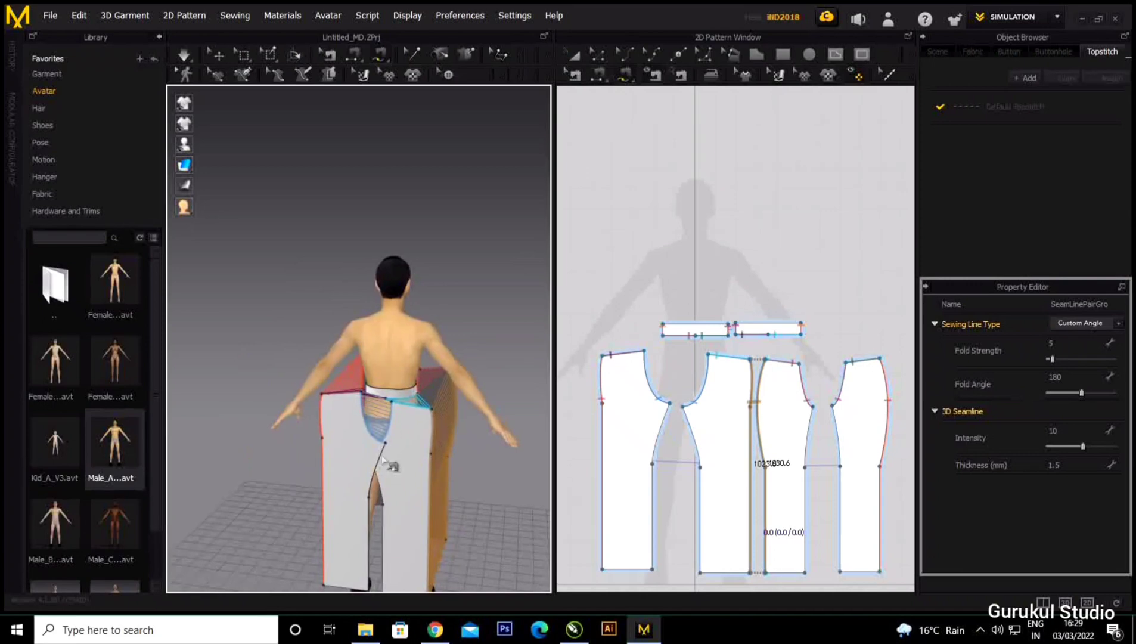
# Simulate the drape and pull the back panel of the avatar's left leg to separate the fabric between the legs.
pyautogui.press('space')
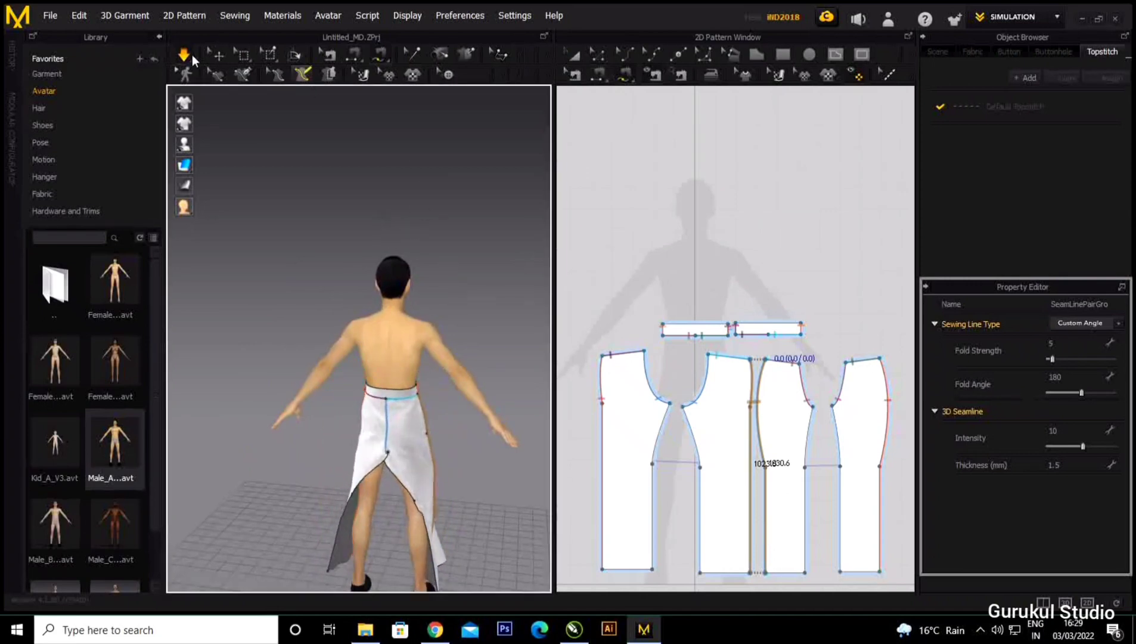
pyautogui.click(219, 53)
pyautogui.moveTo(456, 458); pyautogui.dragTo(451, 484, button='right')
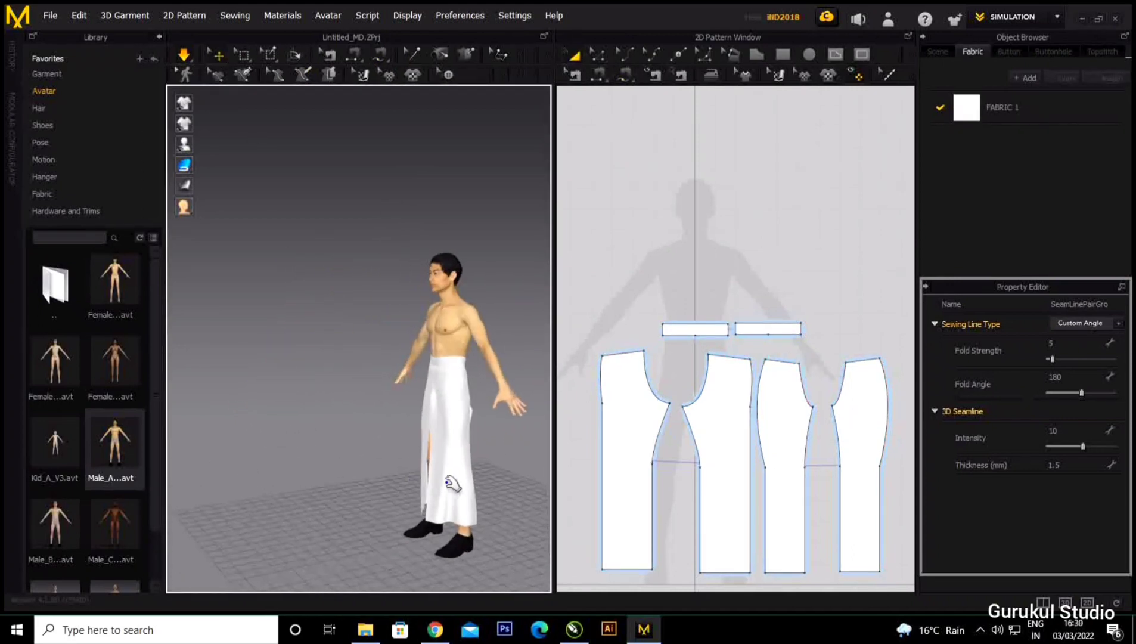
pyautogui.moveTo(471, 483); pyautogui.dragTo(436, 493)
pyautogui.moveTo(384, 493); pyautogui.dragTo(426, 494, button='right')
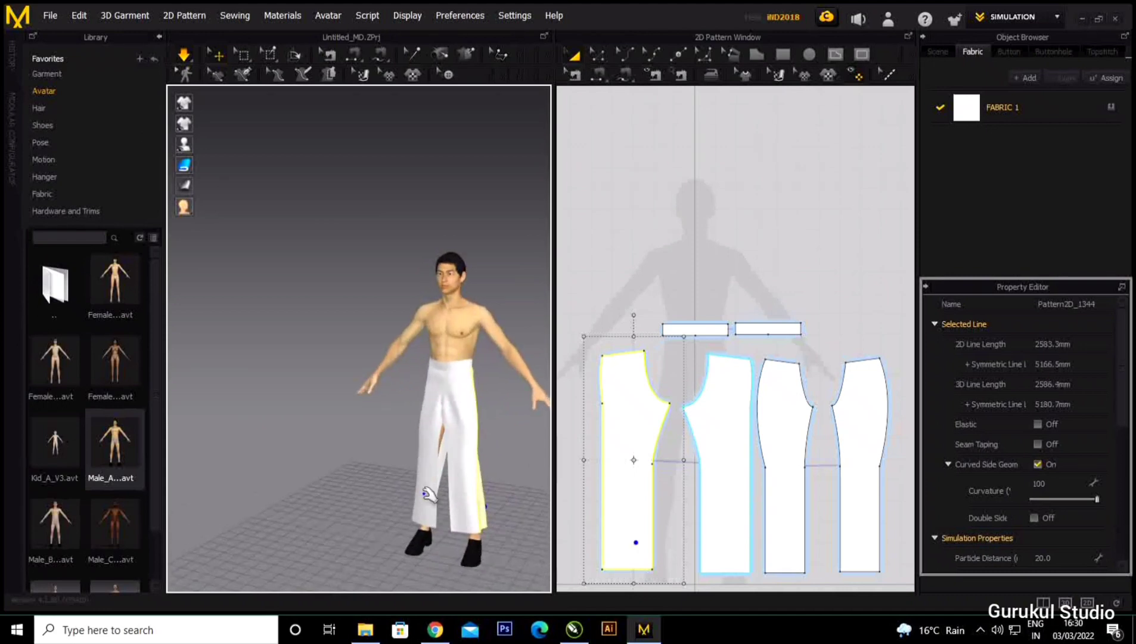
# Segment-sew the inseam of the avatar's left leg, joining the back and front panels along the thigh segment and the lower leg segment.
pyautogui.click(597, 75)
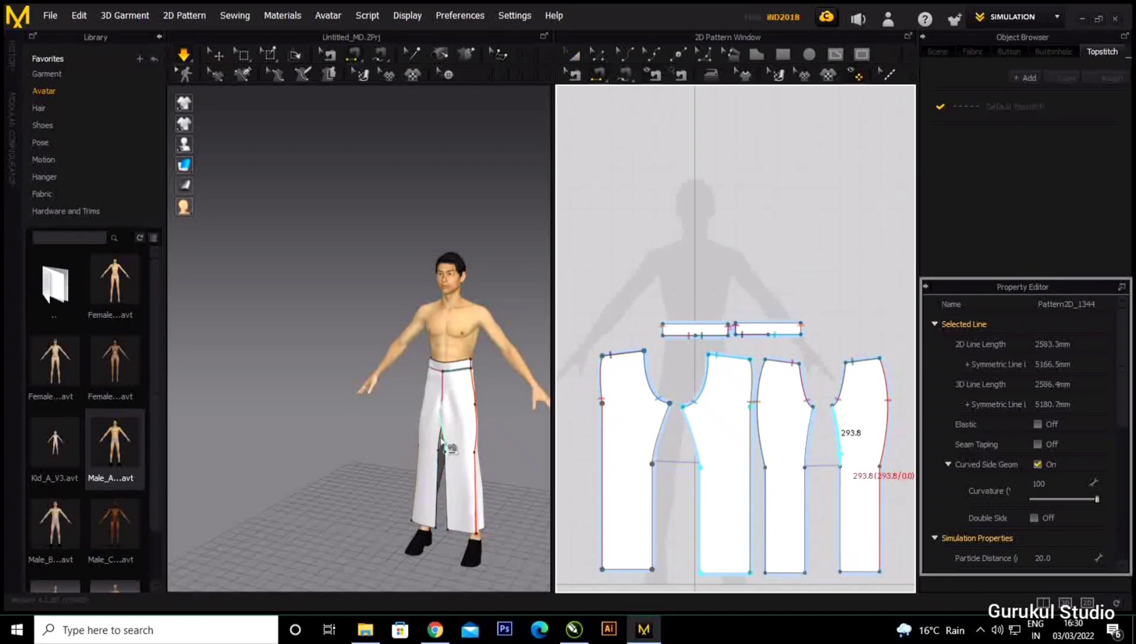
pyautogui.moveTo(486, 473); pyautogui.dragTo(252, 493, button='right')
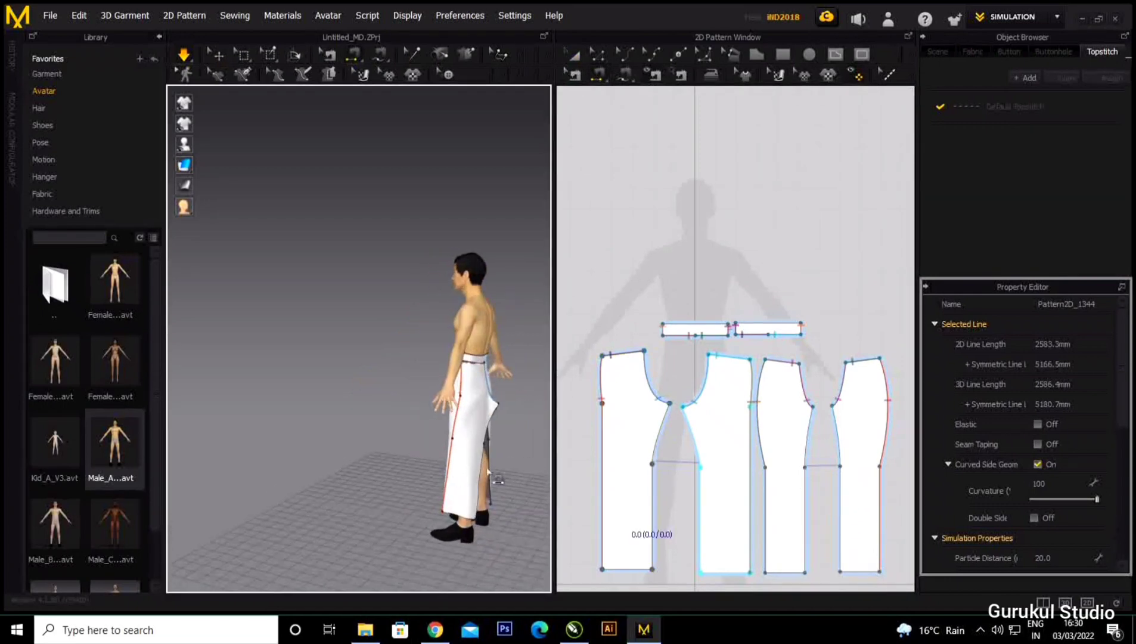
pyautogui.click(667, 447)
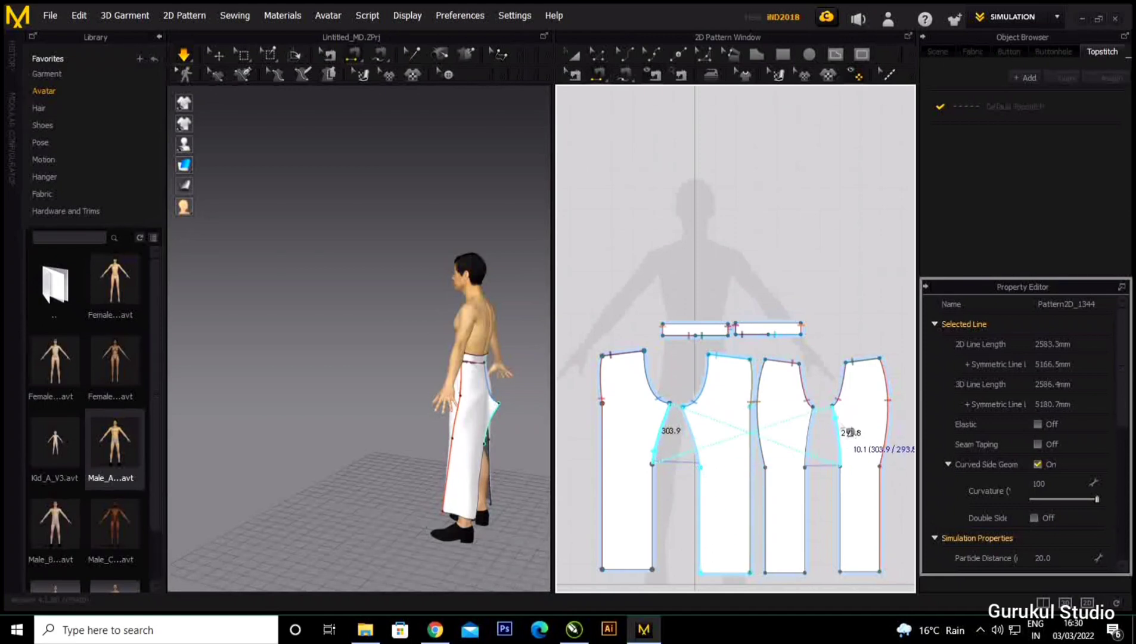
pyautogui.moveTo(493, 511); pyautogui.dragTo(695, 482, button='right')
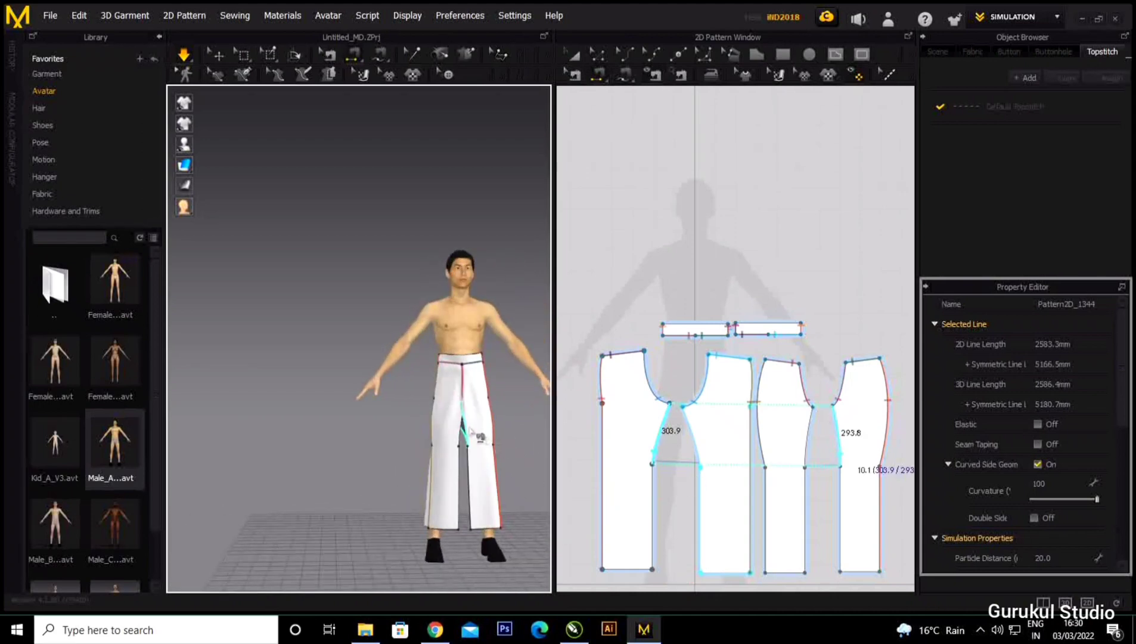
pyautogui.click(480, 502)
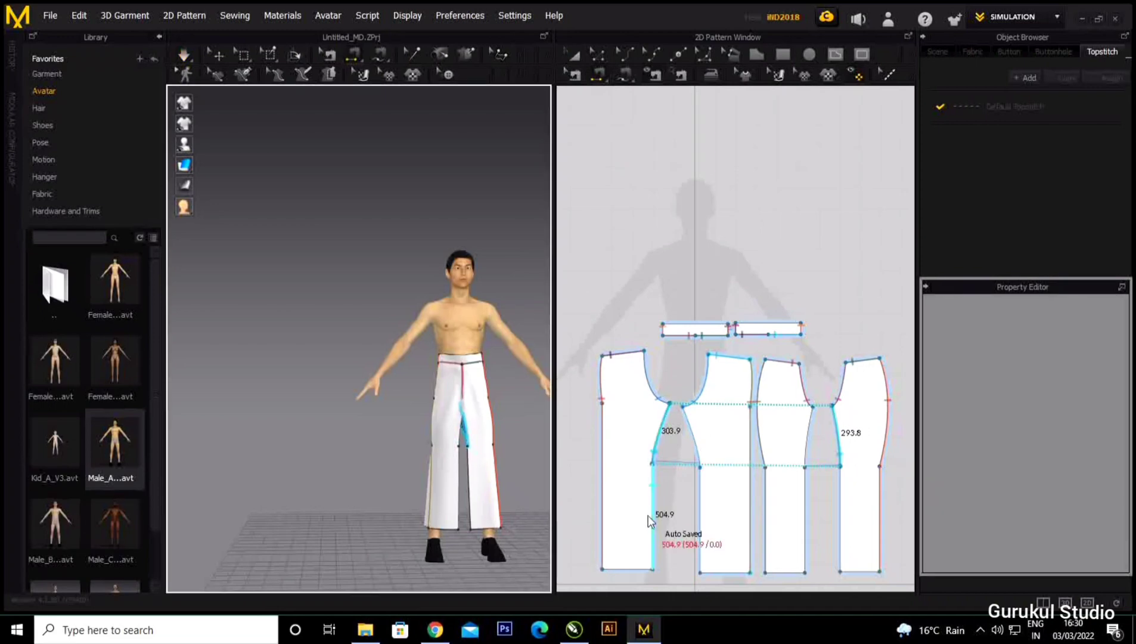
pyautogui.click(654, 517)
pyautogui.click(842, 519)
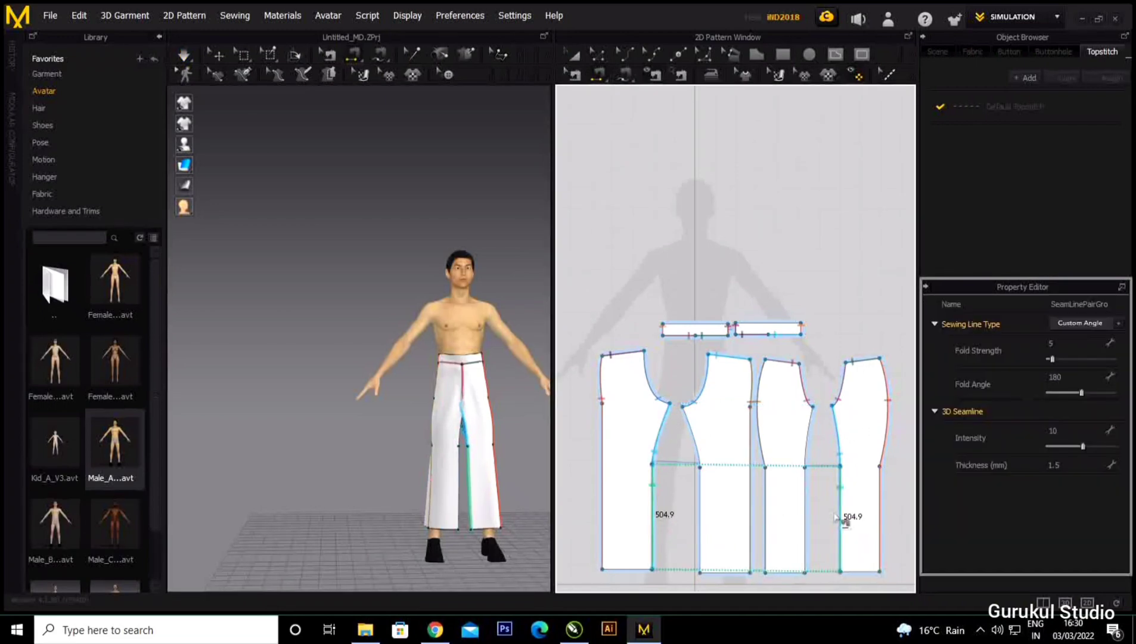
# Segment-sew the inseam of the avatar's right leg, joining the lower leg segments and the thigh segments of the back and front panels.
pyautogui.click(699, 515)
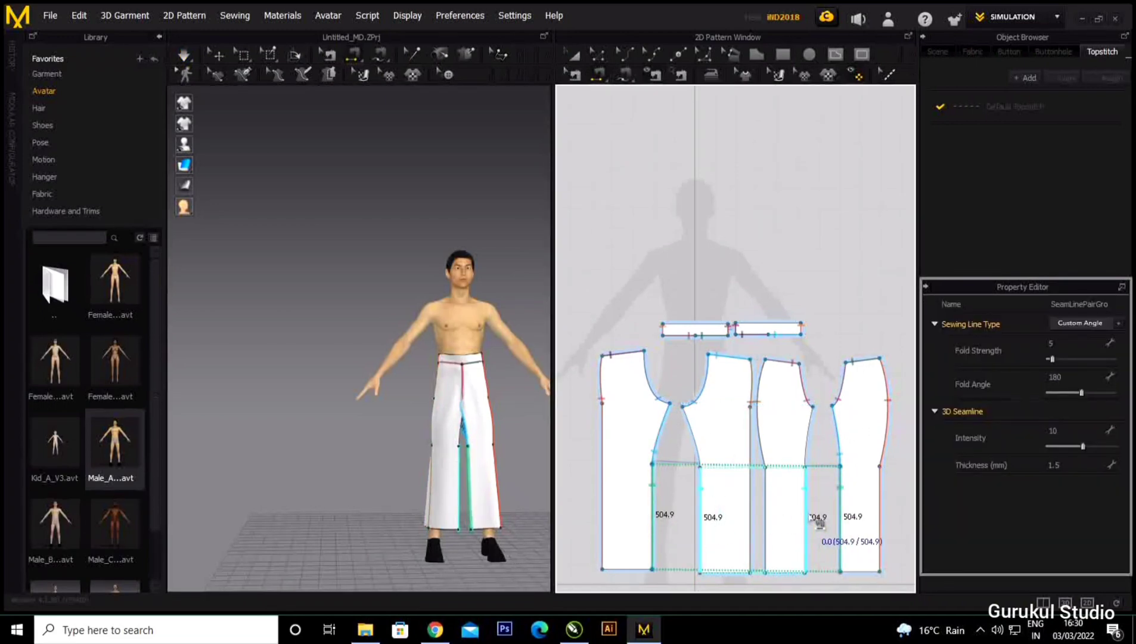
pyautogui.click(809, 518)
pyautogui.click(704, 438)
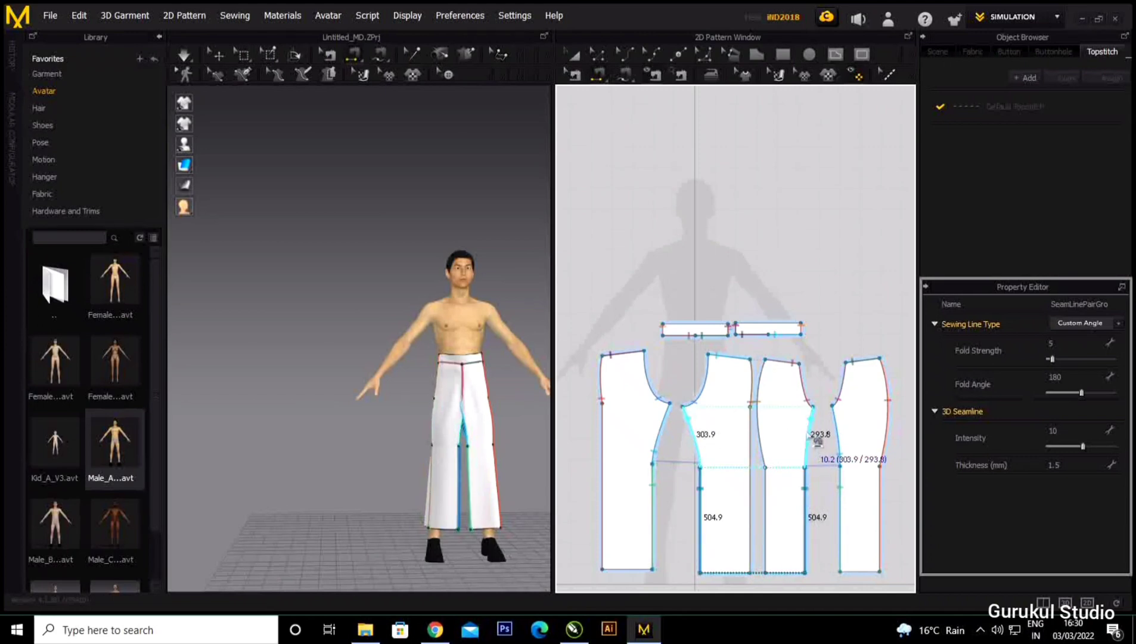
pyautogui.click(809, 435)
# Simulate the pants with the inseams sewn and tug the front panels near the hems to settle the legs.
pyautogui.press('space')
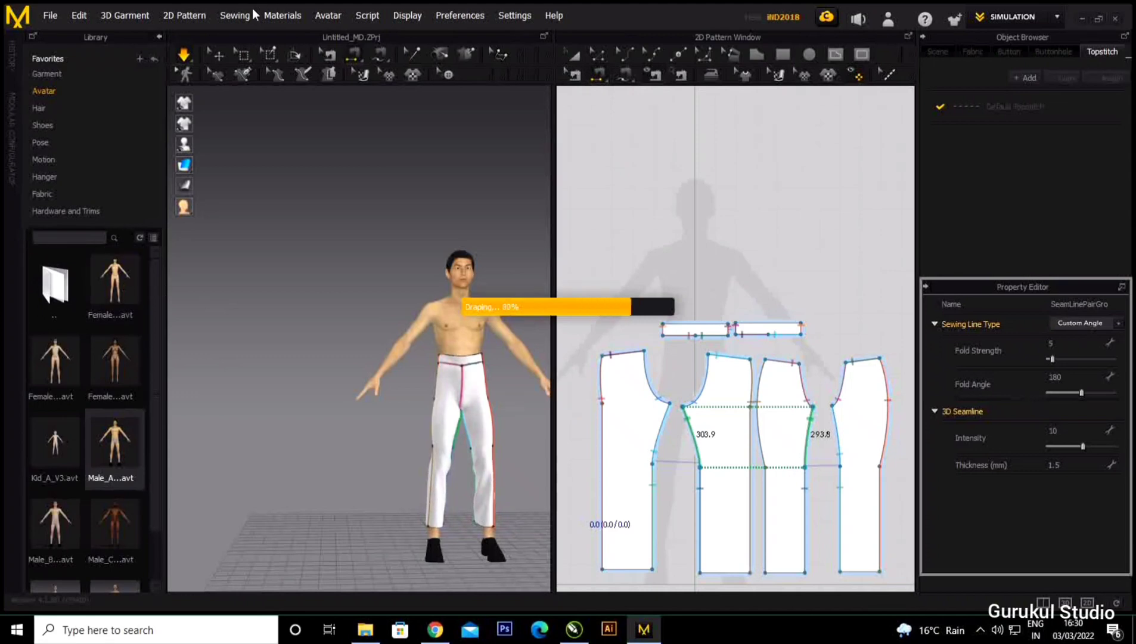
pyautogui.click(215, 55)
pyautogui.click(484, 514)
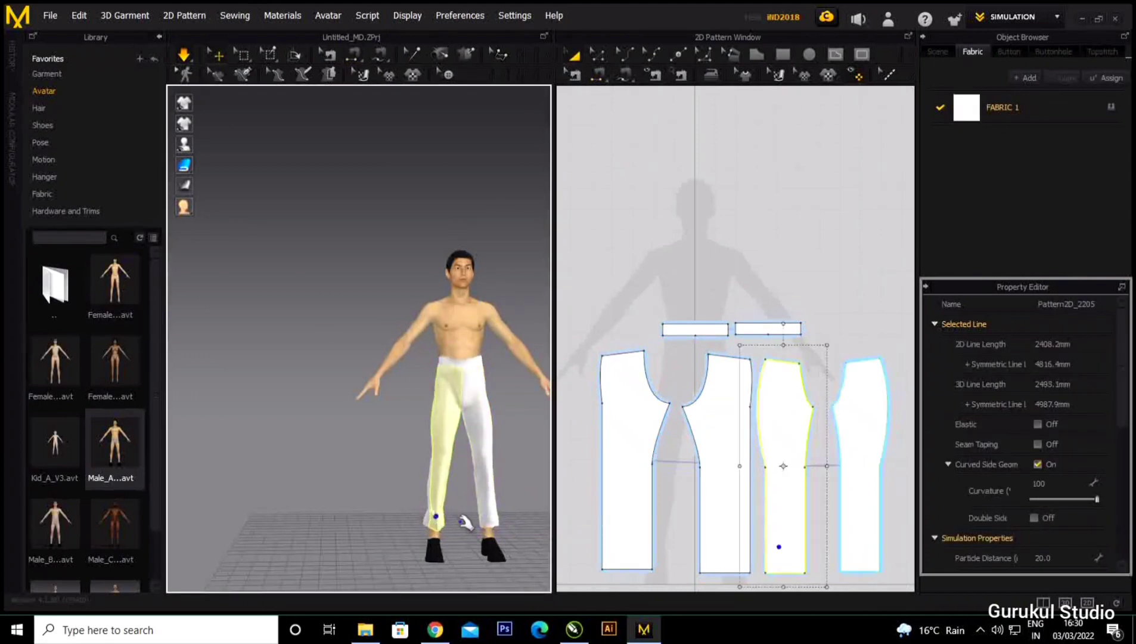
pyautogui.click(519, 499)
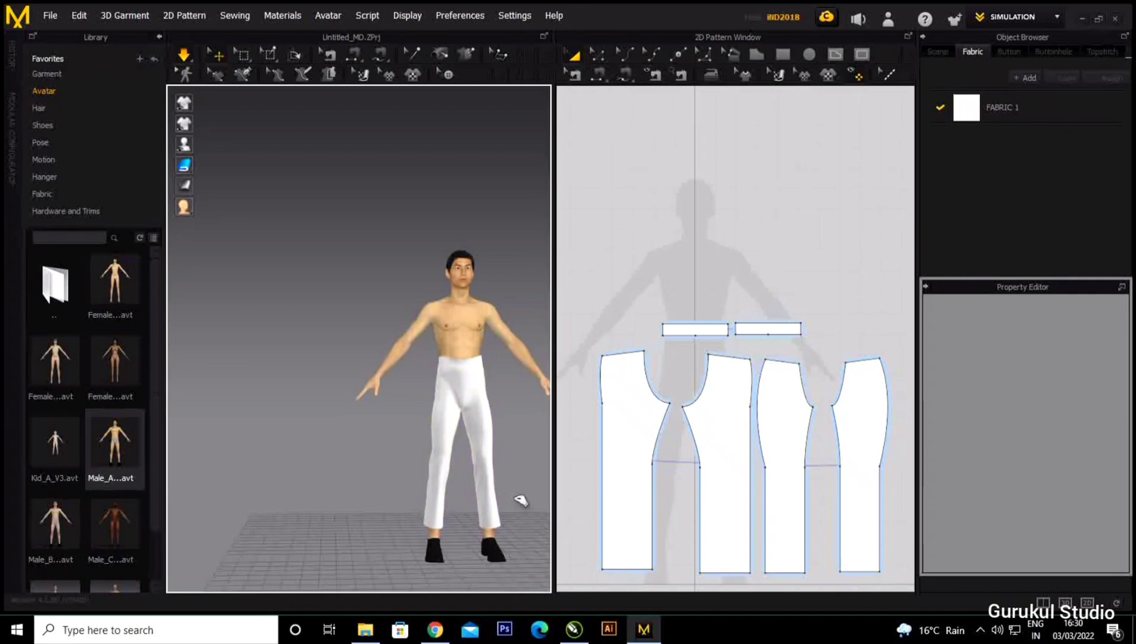
# Add points on the inseam edges of the back and front panels a short distance above the hem.
pyautogui.moveTo(507, 497); pyautogui.dragTo(459, 500, button='right')
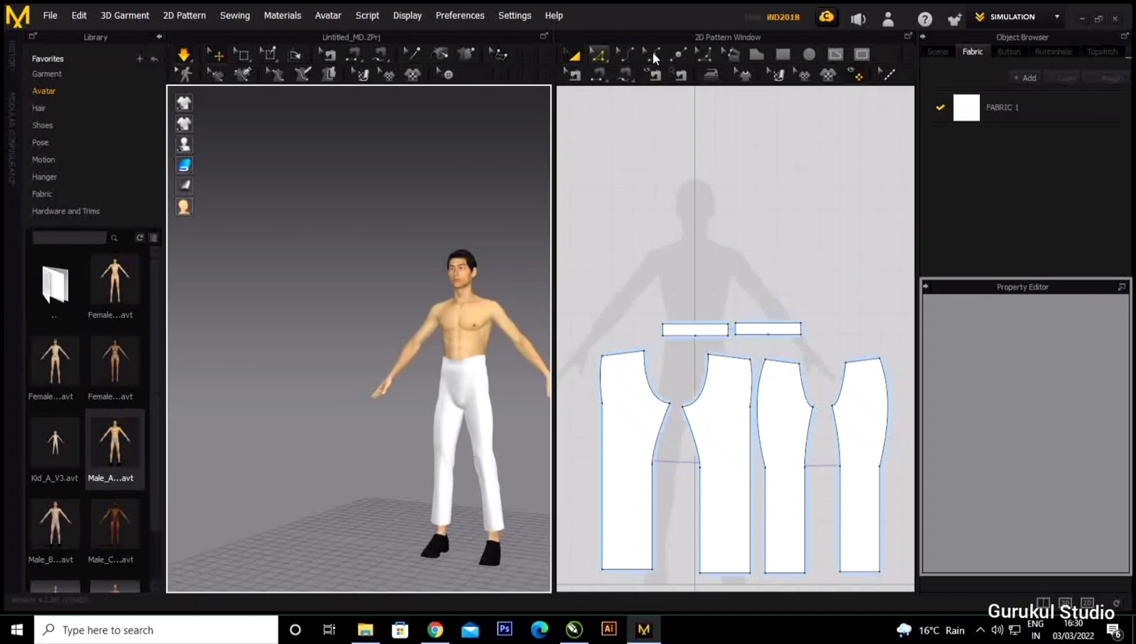
pyautogui.click(678, 53)
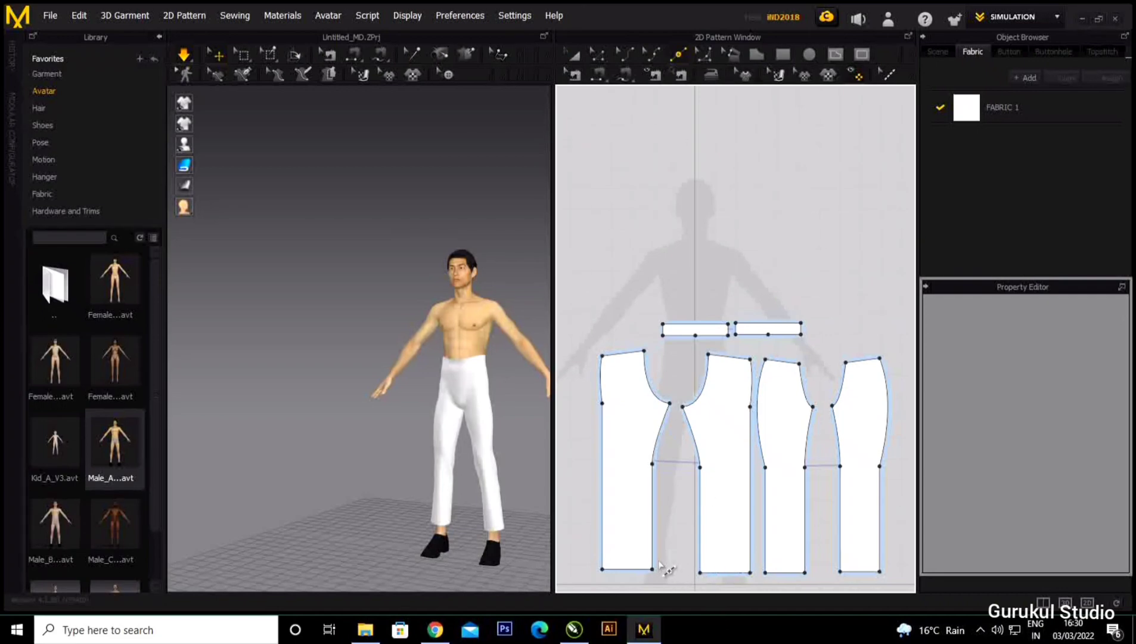
pyautogui.click(653, 549)
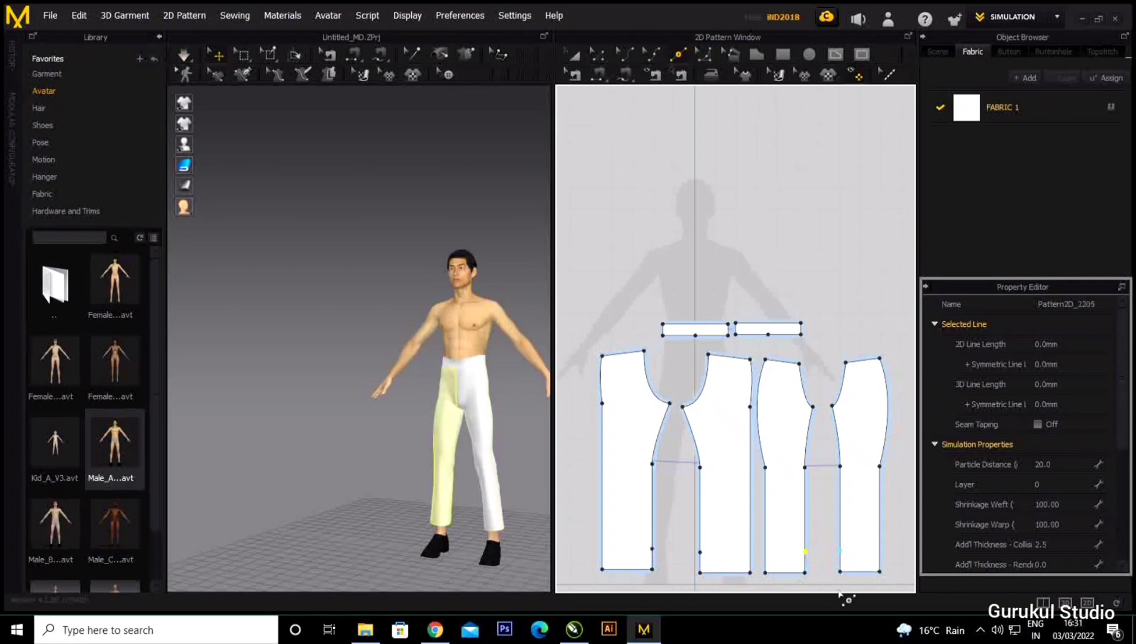
# Use Edit Sewing to shorten the lower inseam sewing on both legs so it ends at the new points above the hem.
pyautogui.click(573, 75)
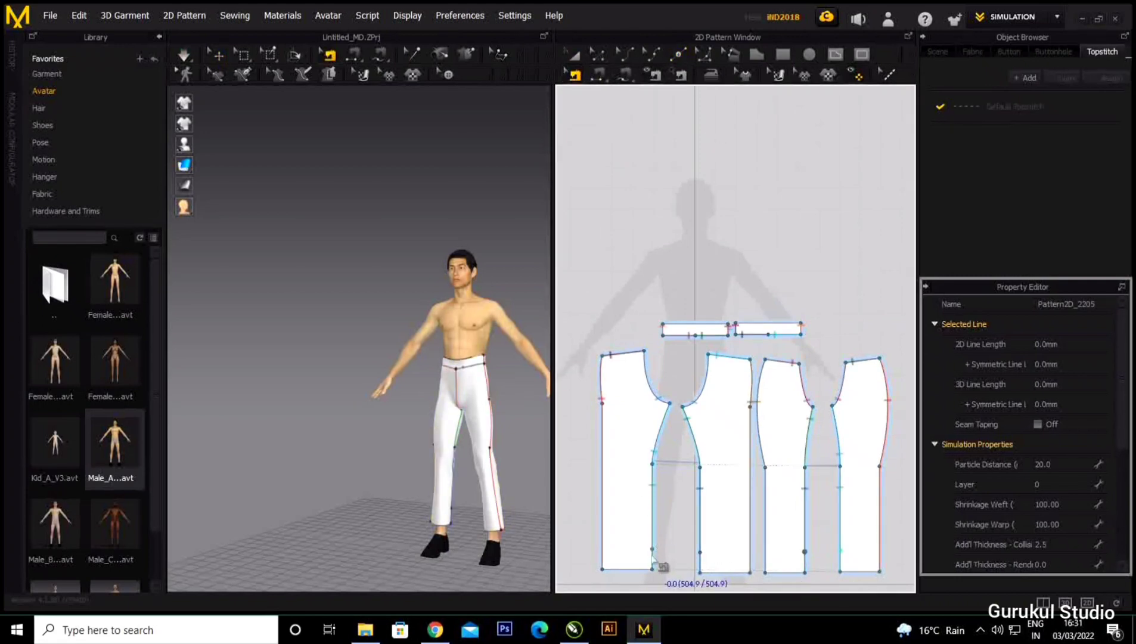
pyautogui.click(653, 562)
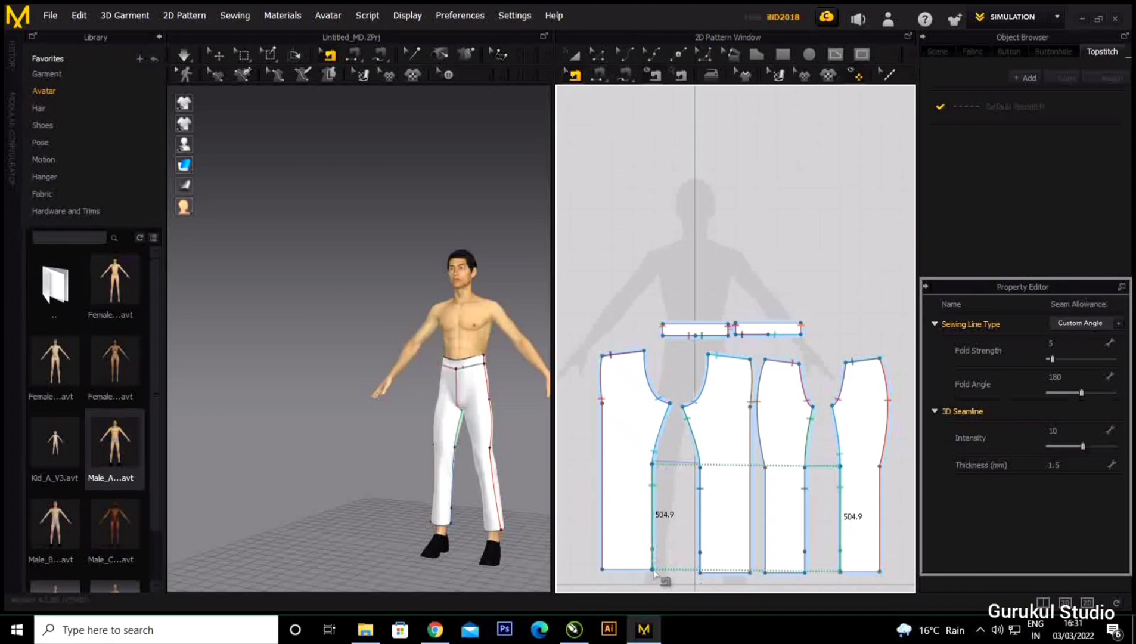
pyautogui.moveTo(652, 571); pyautogui.dragTo(652, 547)
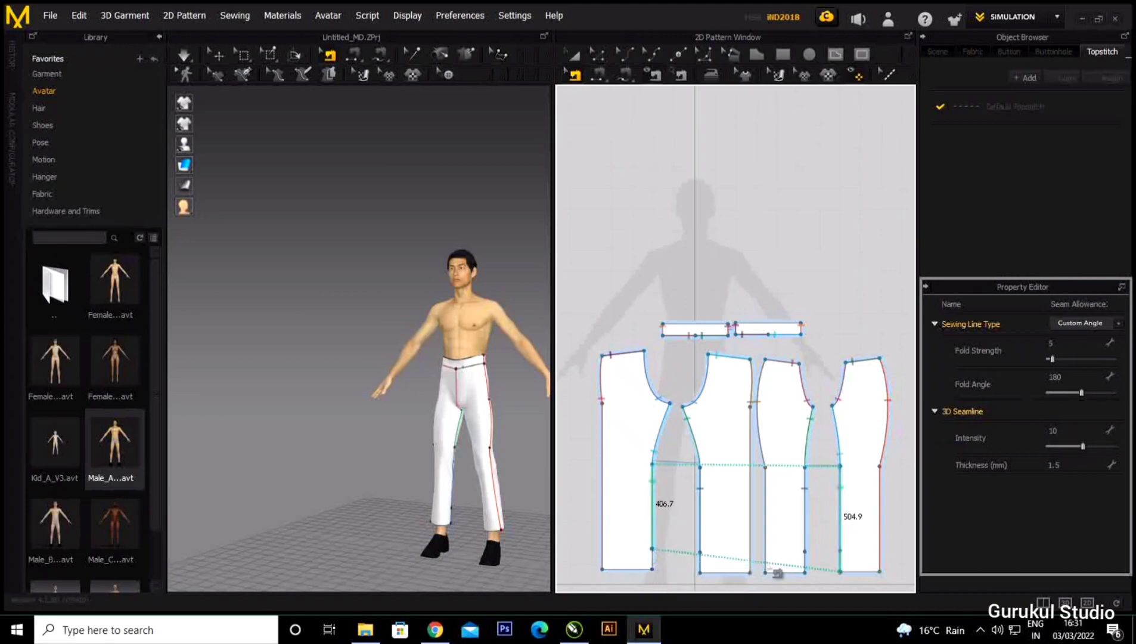
pyautogui.moveTo(838, 572); pyautogui.dragTo(839, 549)
pyautogui.click(699, 574)
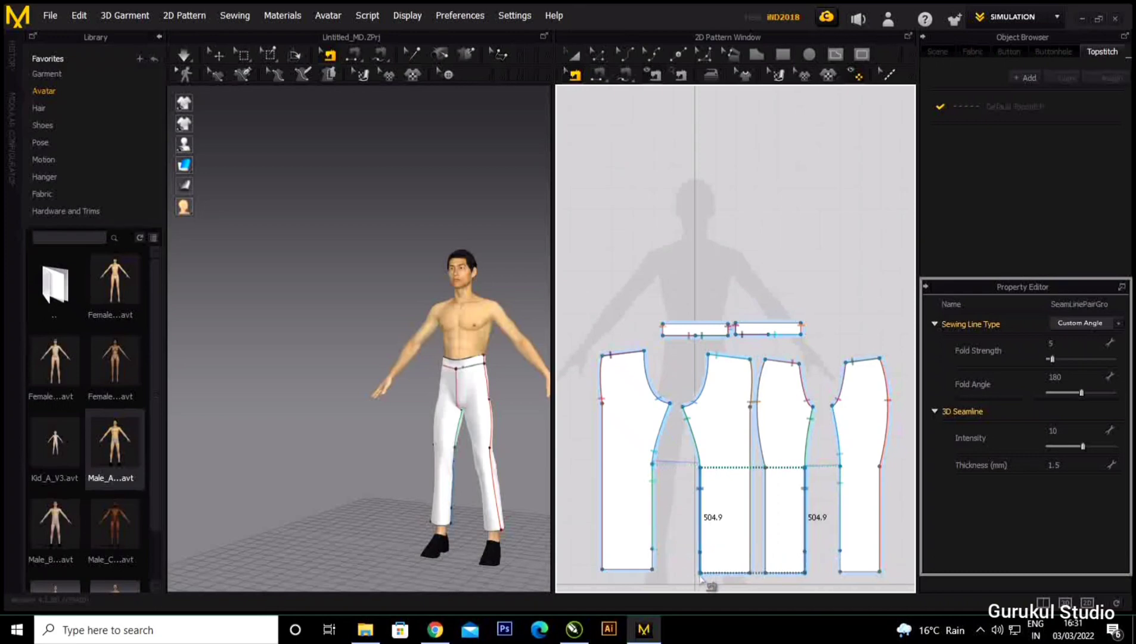
pyautogui.moveTo(700, 577); pyautogui.dragTo(700, 551)
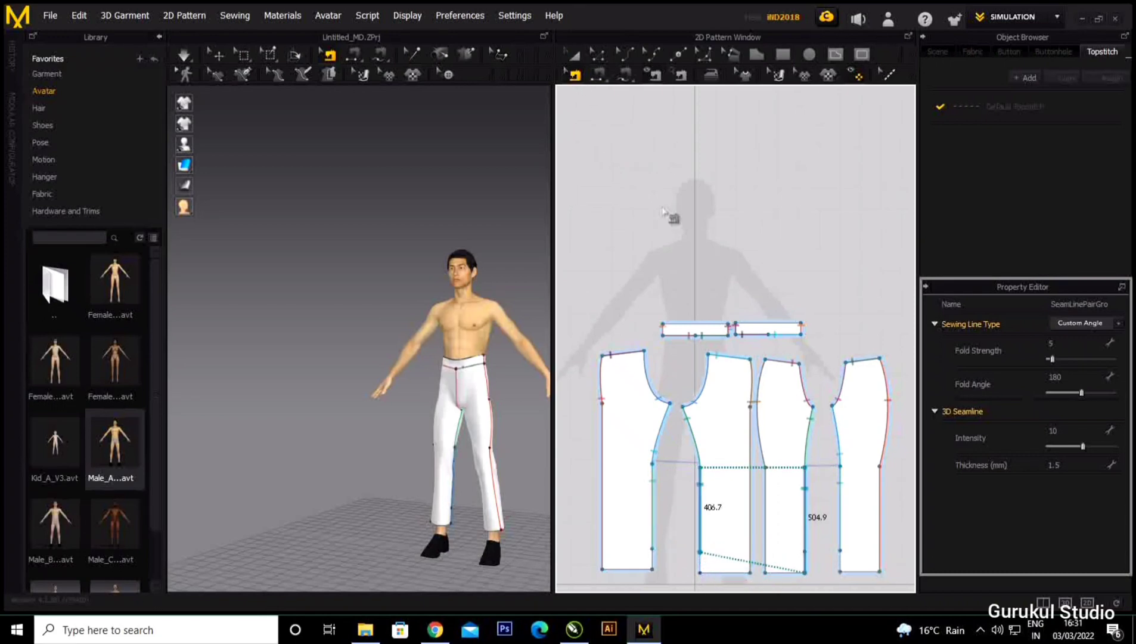
pyautogui.moveTo(804, 572); pyautogui.dragTo(805, 554)
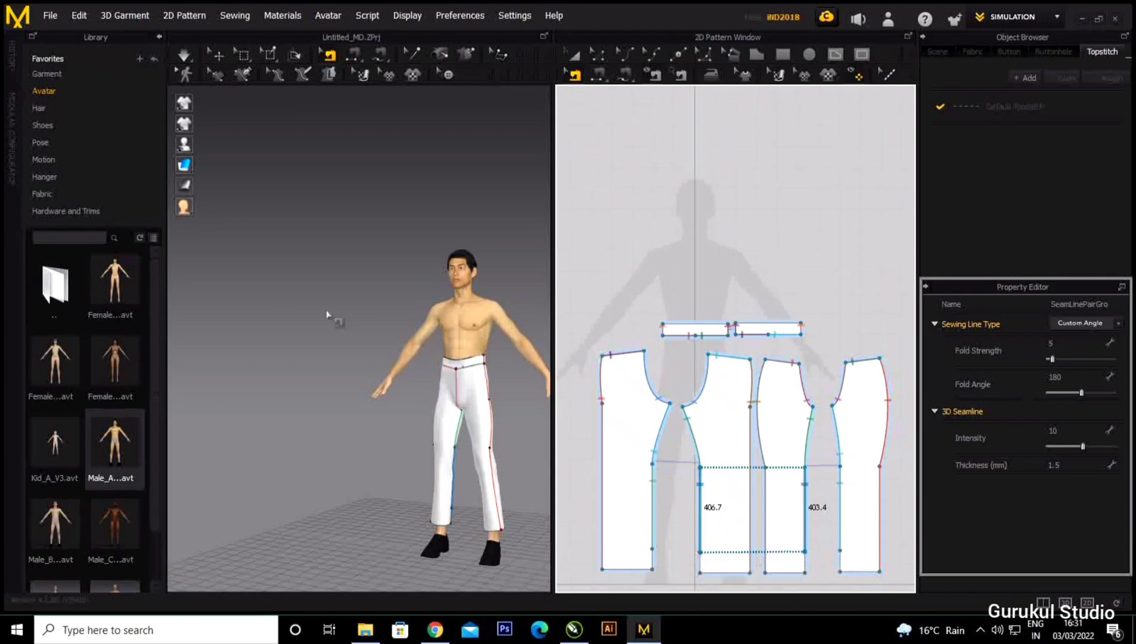
# Simulate the pants with the shortened inseams and tug the hems of both legs to check the open slits.
pyautogui.click(184, 55)
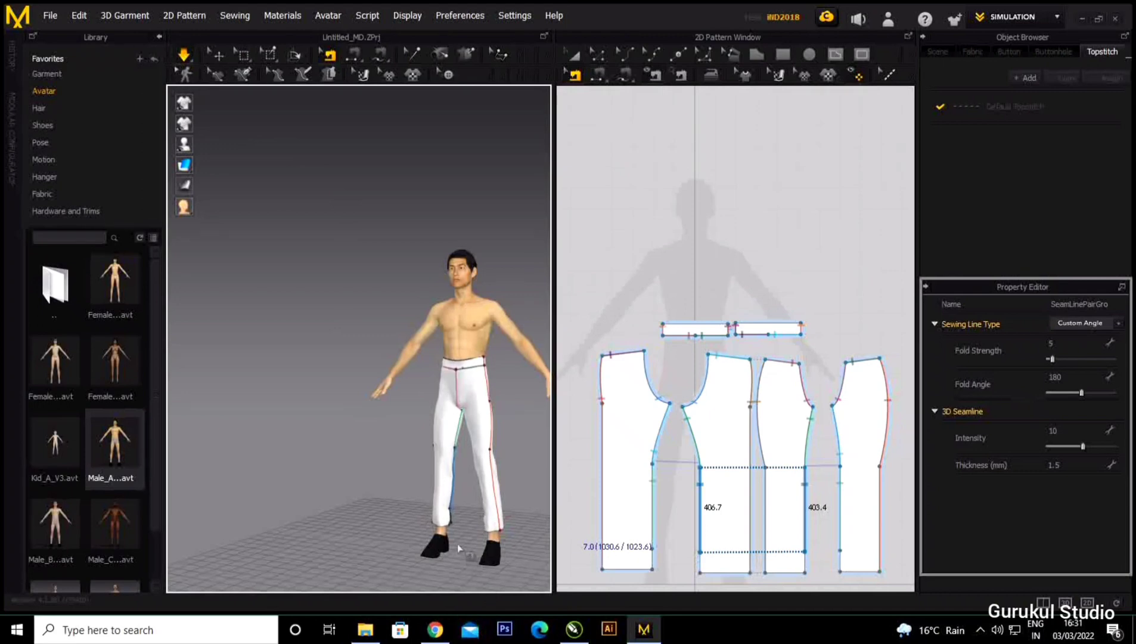
pyautogui.click(451, 586)
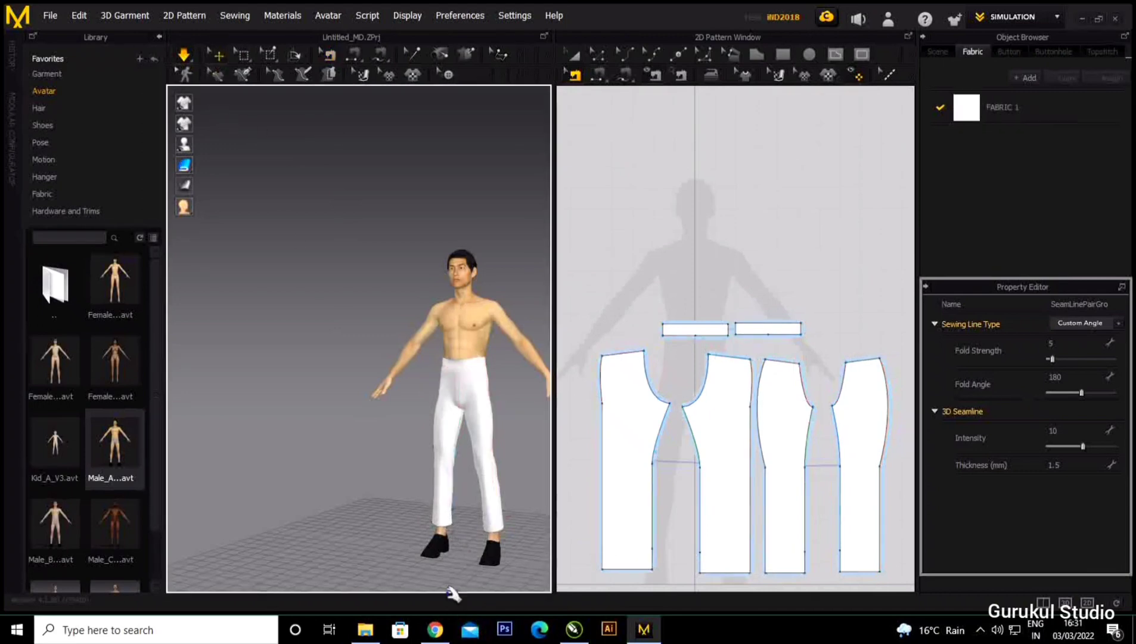
pyautogui.click(440, 523)
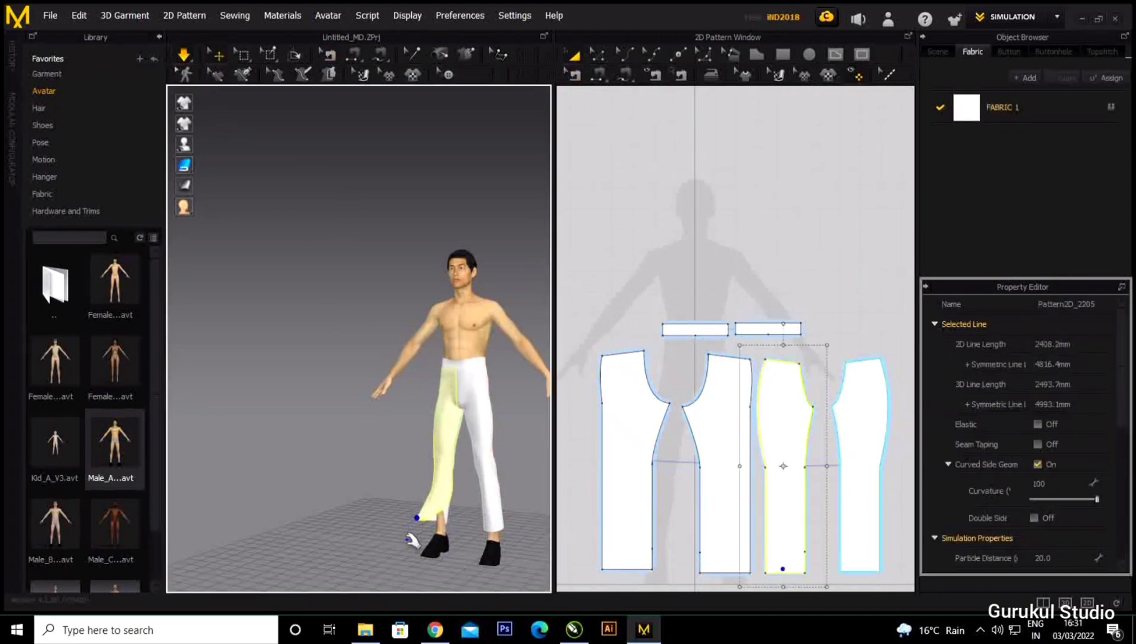
pyautogui.click(511, 526)
pyautogui.moveTo(512, 525)
pyautogui.mouseDown()
pyautogui.moveTo(527, 519)
pyautogui.moveTo(494, 521)
pyautogui.mouseUp()
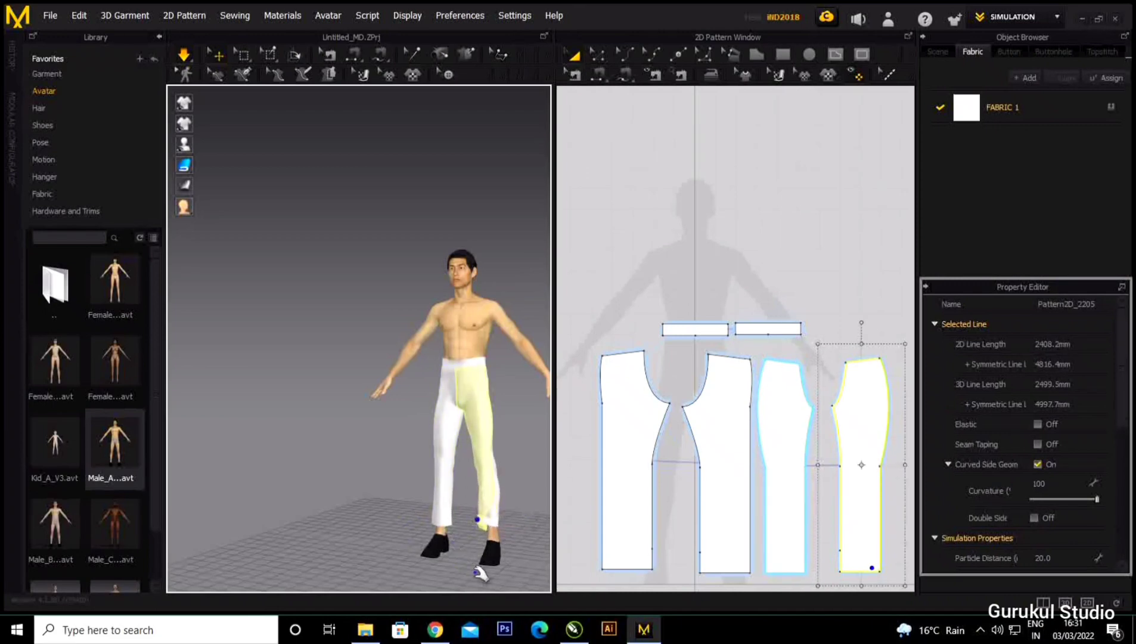
pyautogui.click(500, 524)
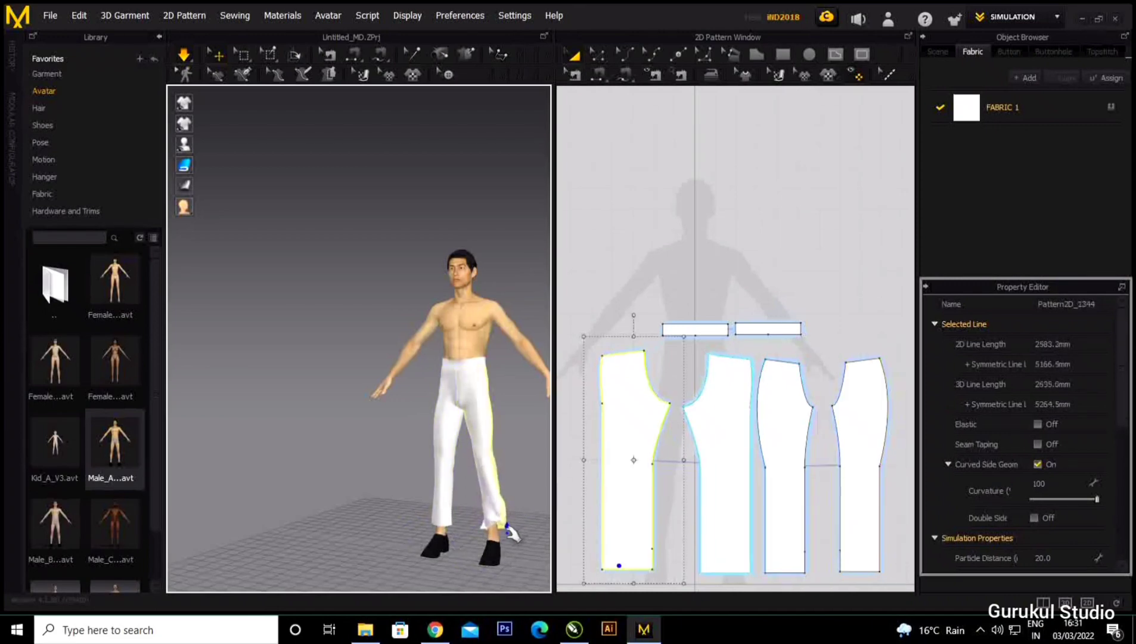
pyautogui.click(508, 537)
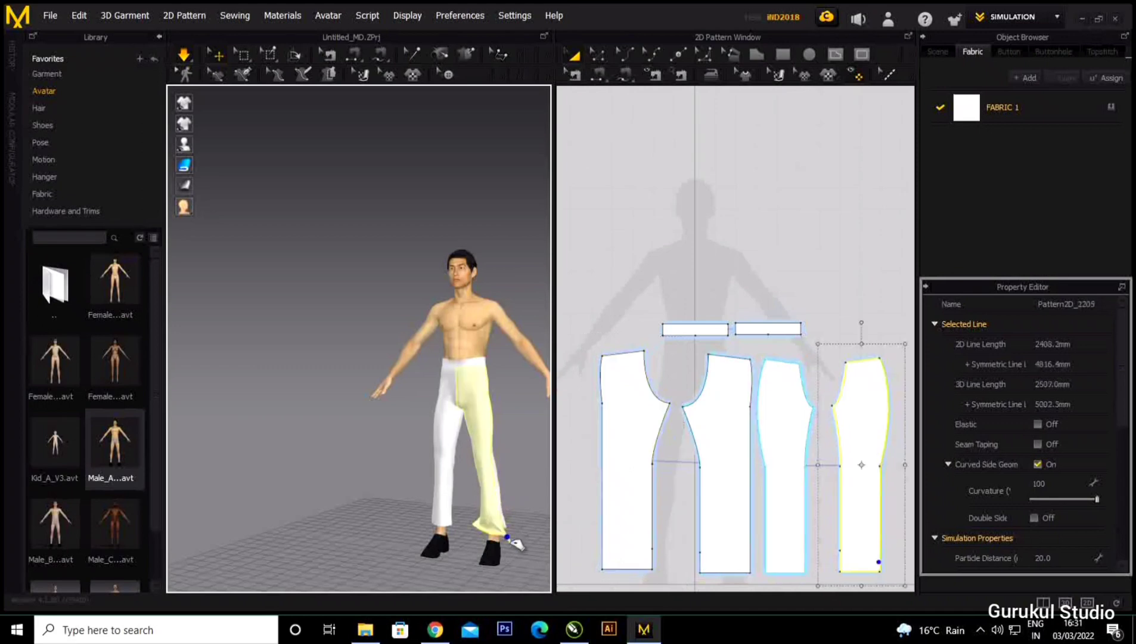
# Examine the outer side seam on the avatar's left leg and its available sewing options.
pyautogui.click(575, 77)
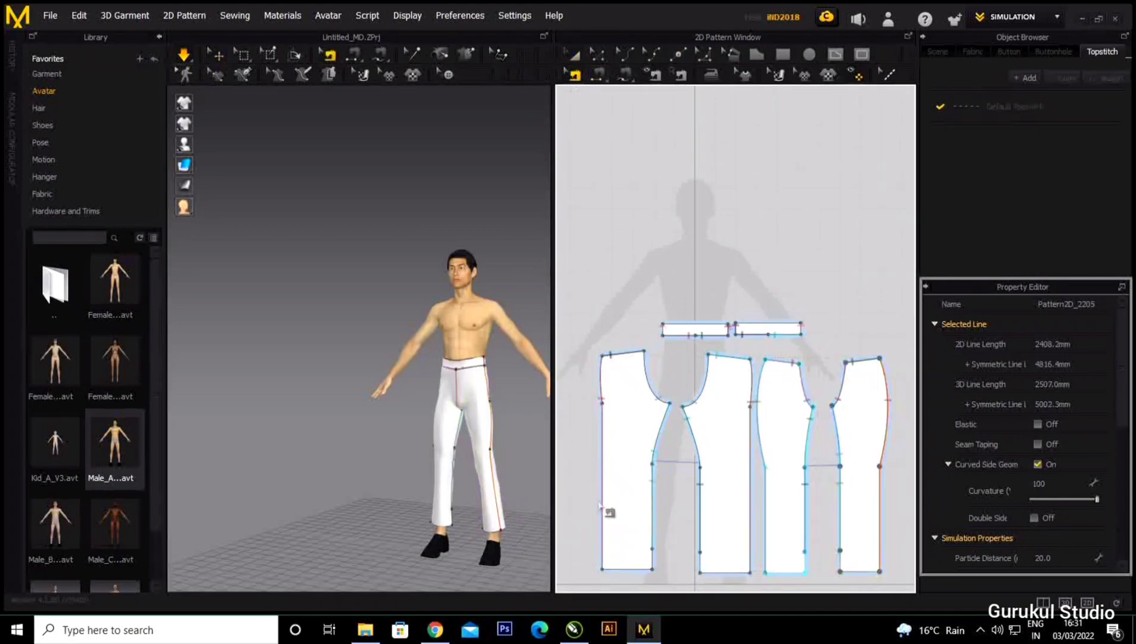
pyautogui.click(602, 477)
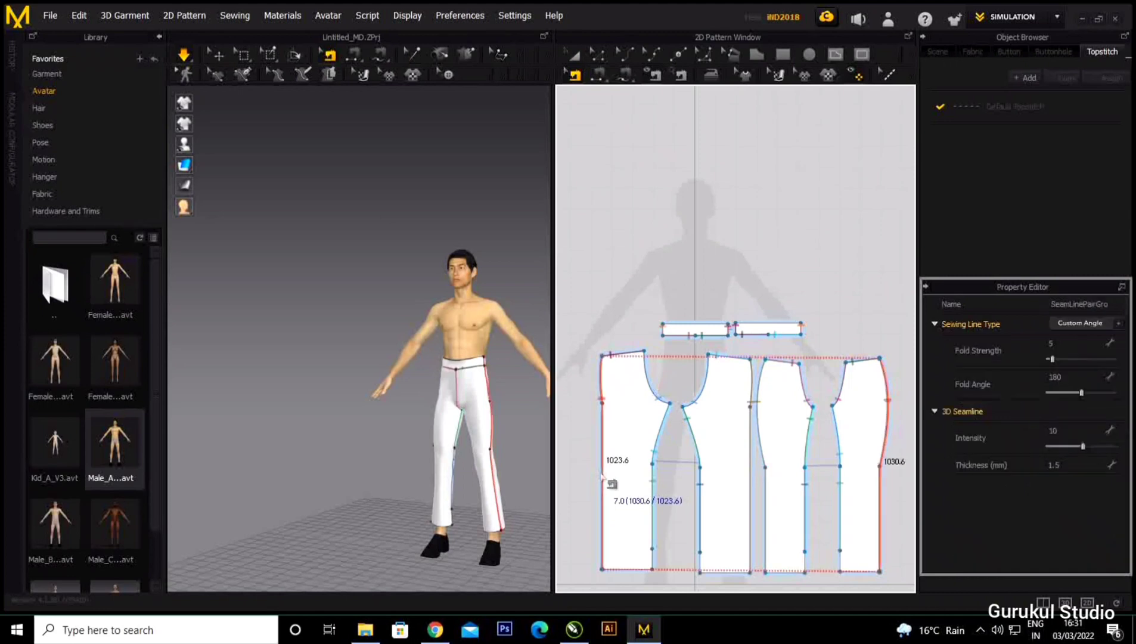
pyautogui.rightClick(602, 475)
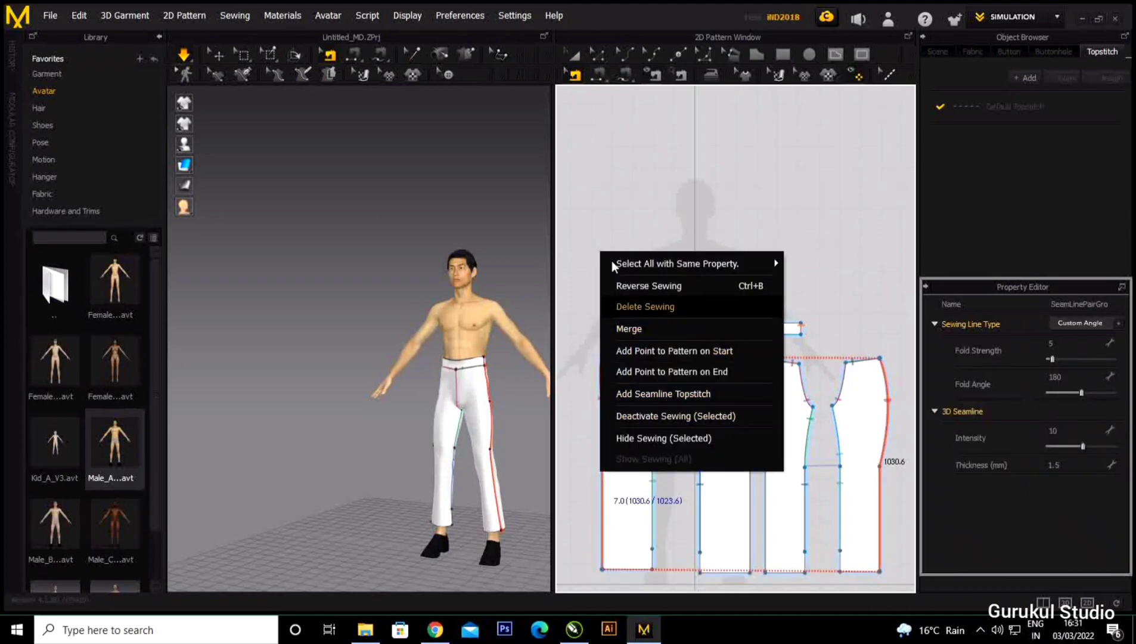
pyautogui.click(610, 241)
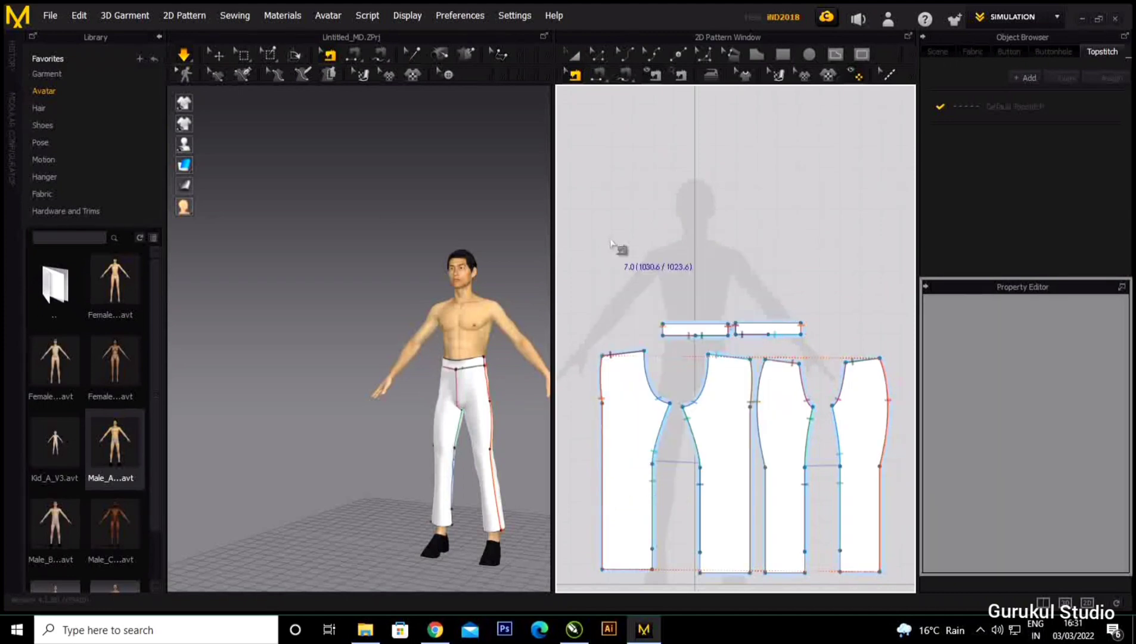
pyautogui.click(602, 431)
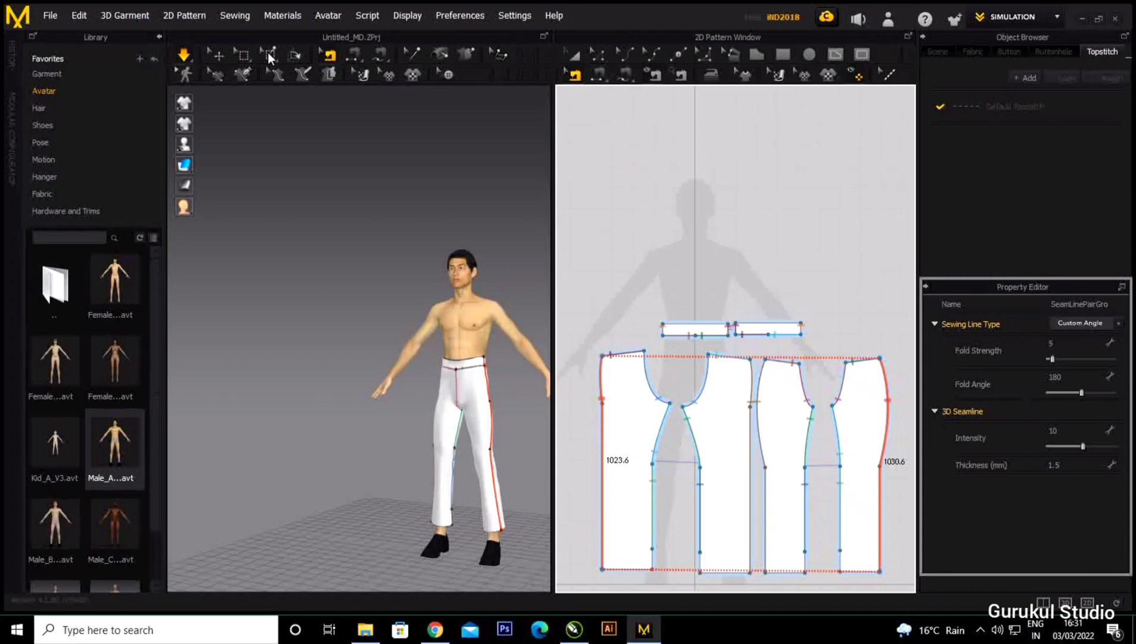
pyautogui.click(610, 208)
pyautogui.scroll(-3, 687, 316)
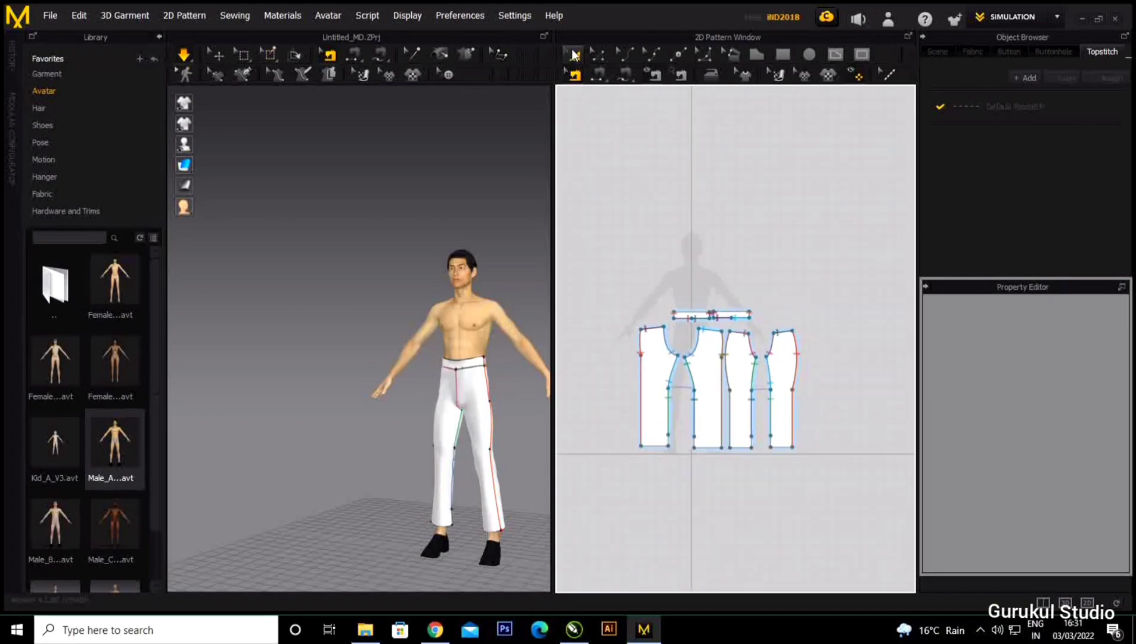
# Switch to Transform Pattern and pull on the front panels of both legs in the running simulation to adjust their drape.
pyautogui.click(574, 55)
pyautogui.moveTo(507, 439); pyautogui.dragTo(449, 405, button='right')
pyautogui.click(446, 407)
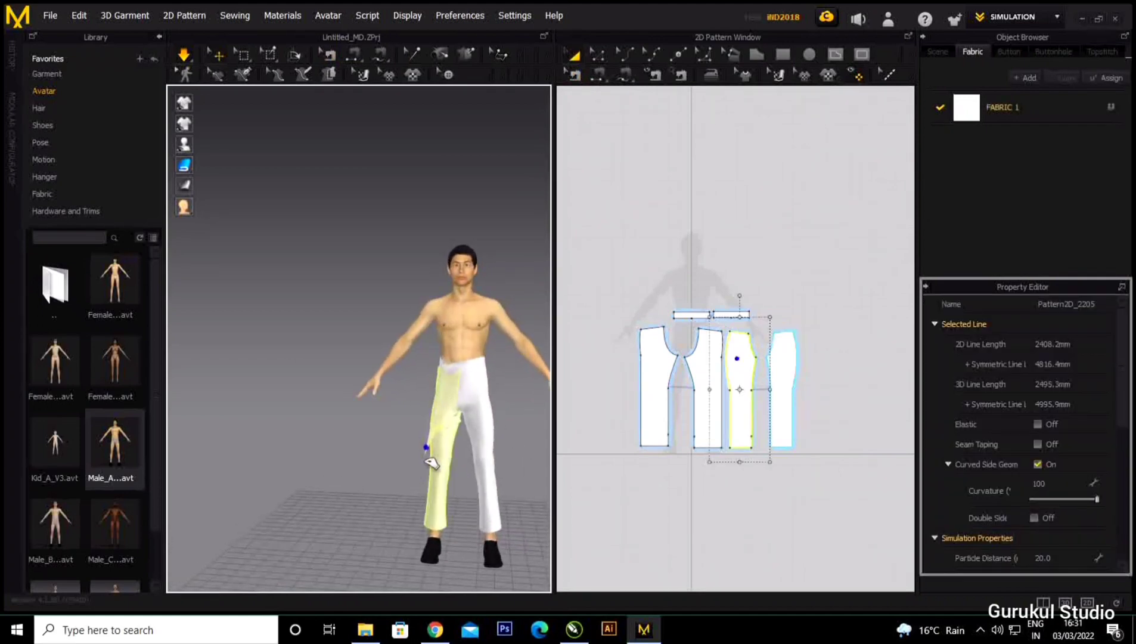
pyautogui.click(489, 430)
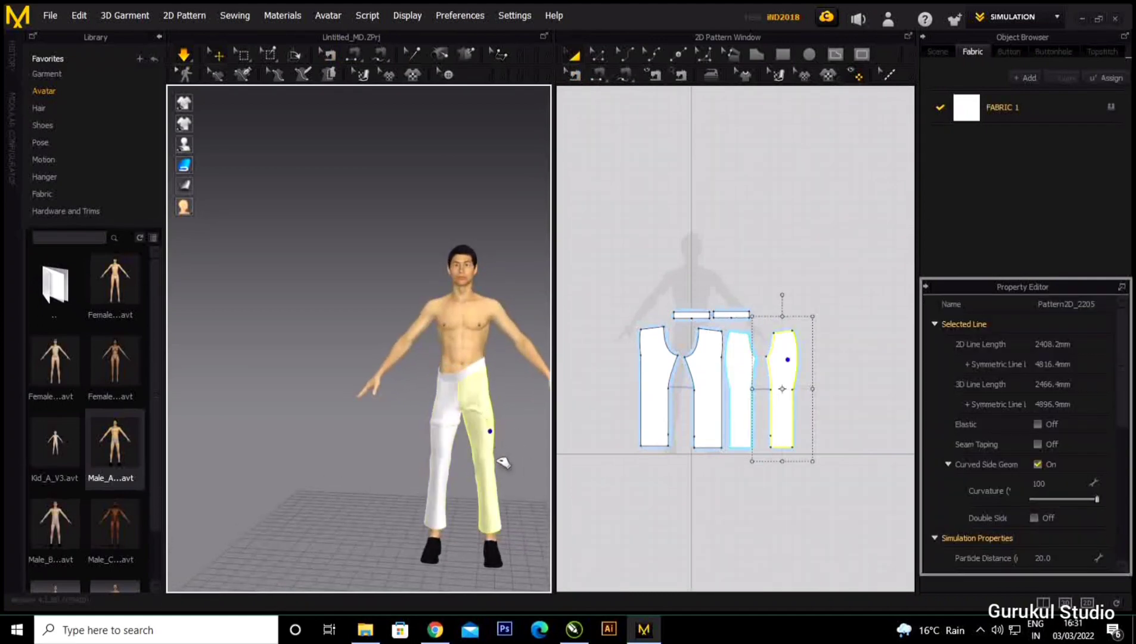
# Pull the back panels of both legs outward and down toward the ankles in the simulation to settle their drape.
pyautogui.moveTo(508, 475); pyautogui.dragTo(524, 417, button='right')
pyautogui.click(539, 456)
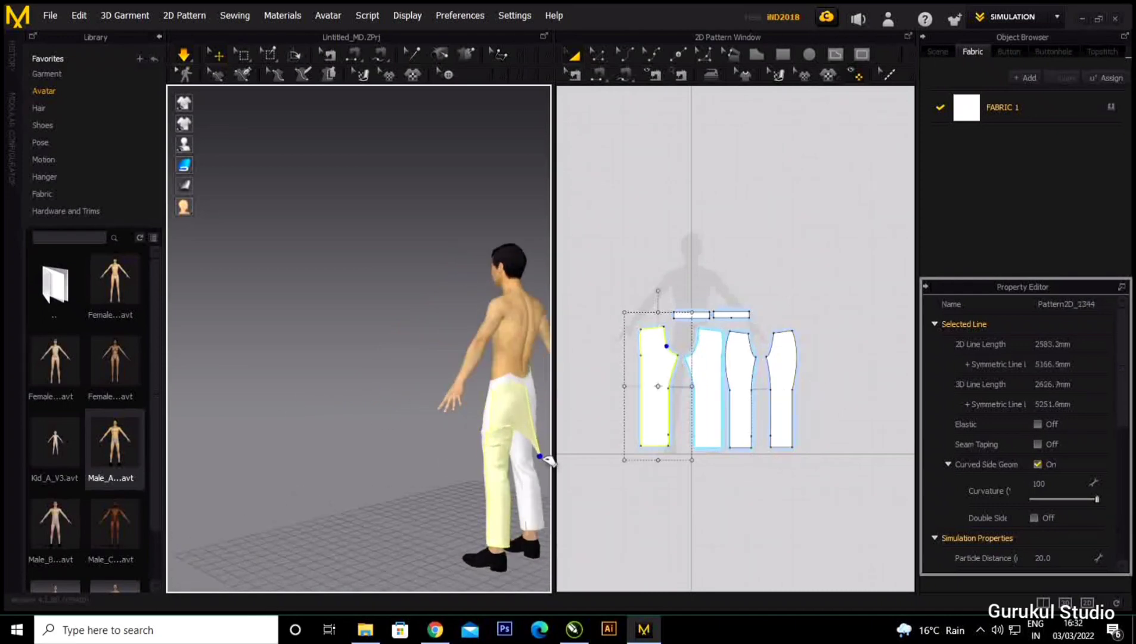
pyautogui.moveTo(547, 460); pyautogui.dragTo(509, 517)
pyautogui.scroll(-2, 505, 511)
pyautogui.moveTo(474, 497); pyautogui.dragTo(412, 496, button='right')
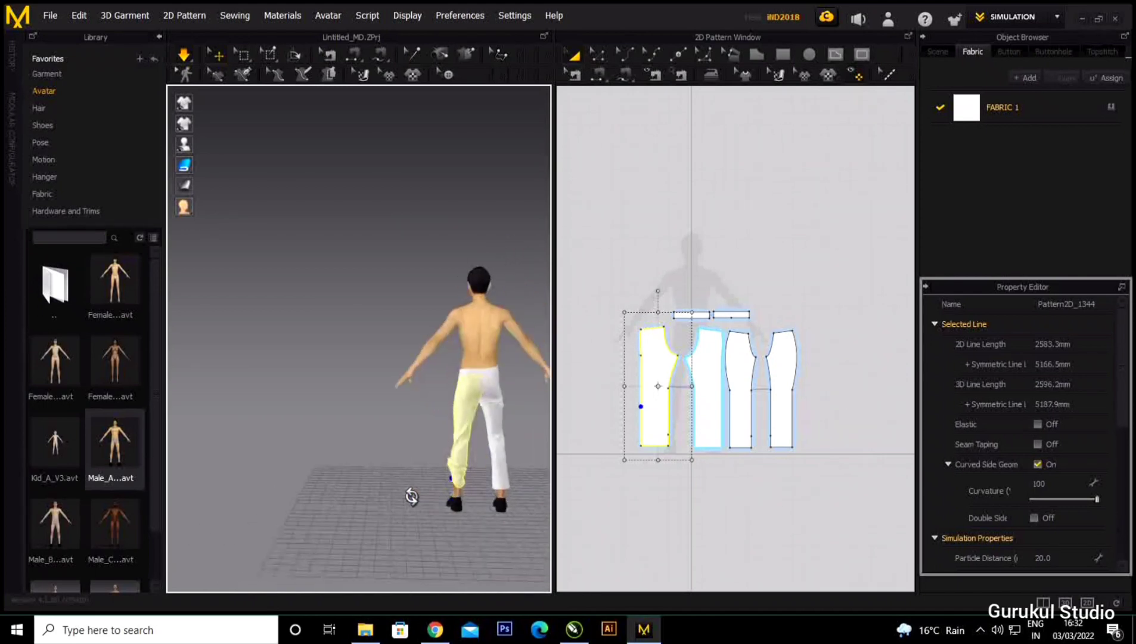
pyautogui.moveTo(455, 474); pyautogui.dragTo(448, 491)
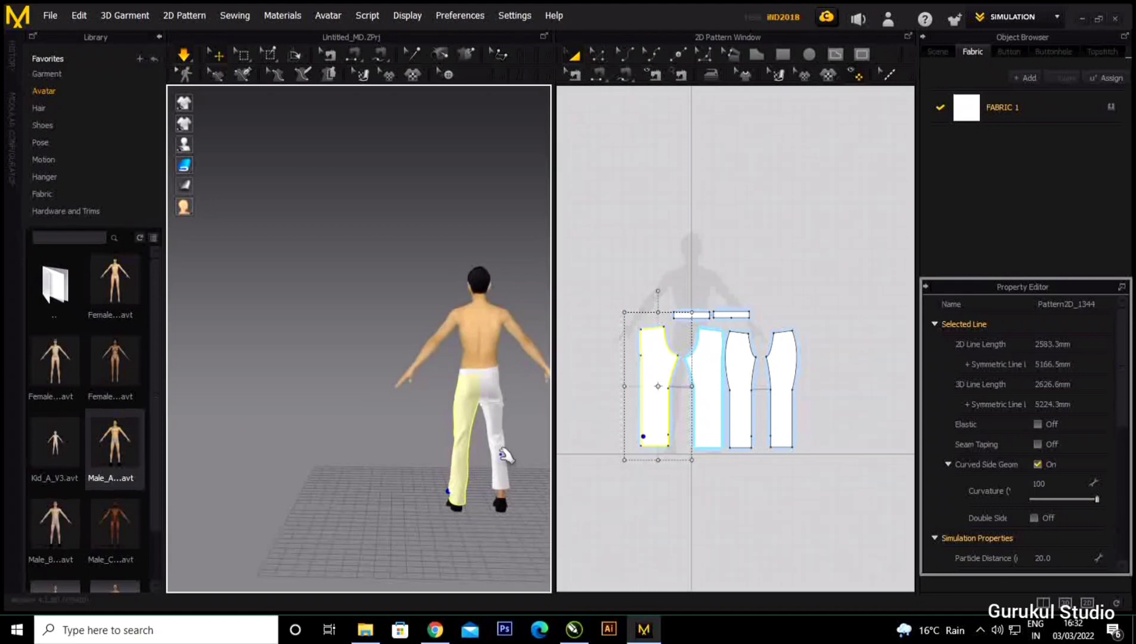
pyautogui.moveTo(505, 455); pyautogui.dragTo(515, 525)
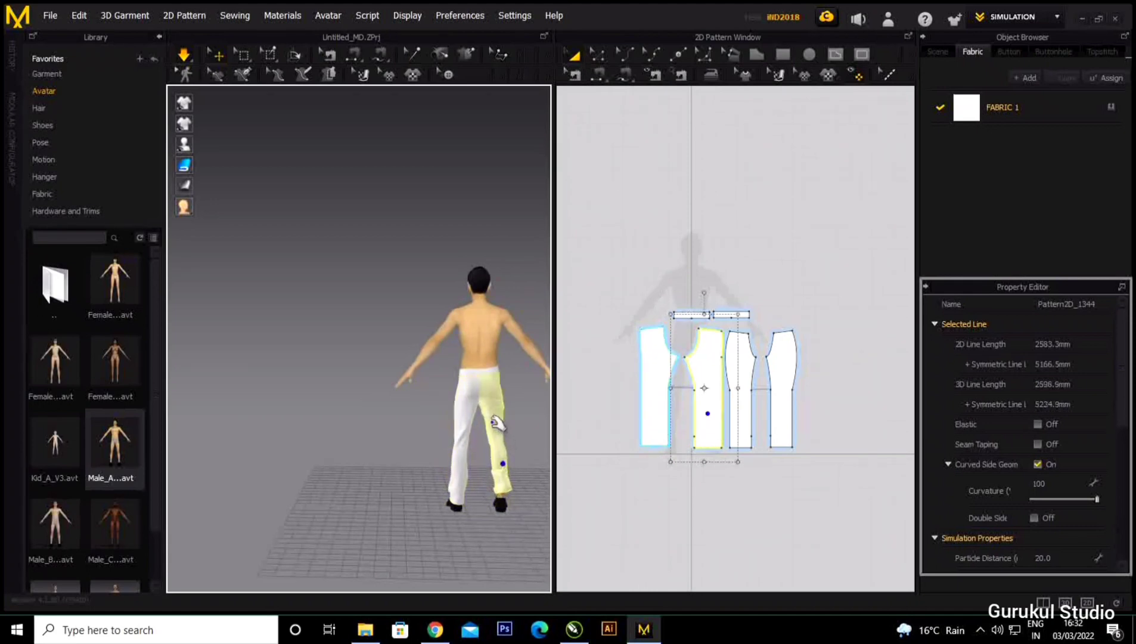
# Pull the front waistband at the avatar's waist in the simulation to settle its fit, and deselect it.
pyautogui.moveTo(499, 458); pyautogui.dragTo(358, 456, button='right')
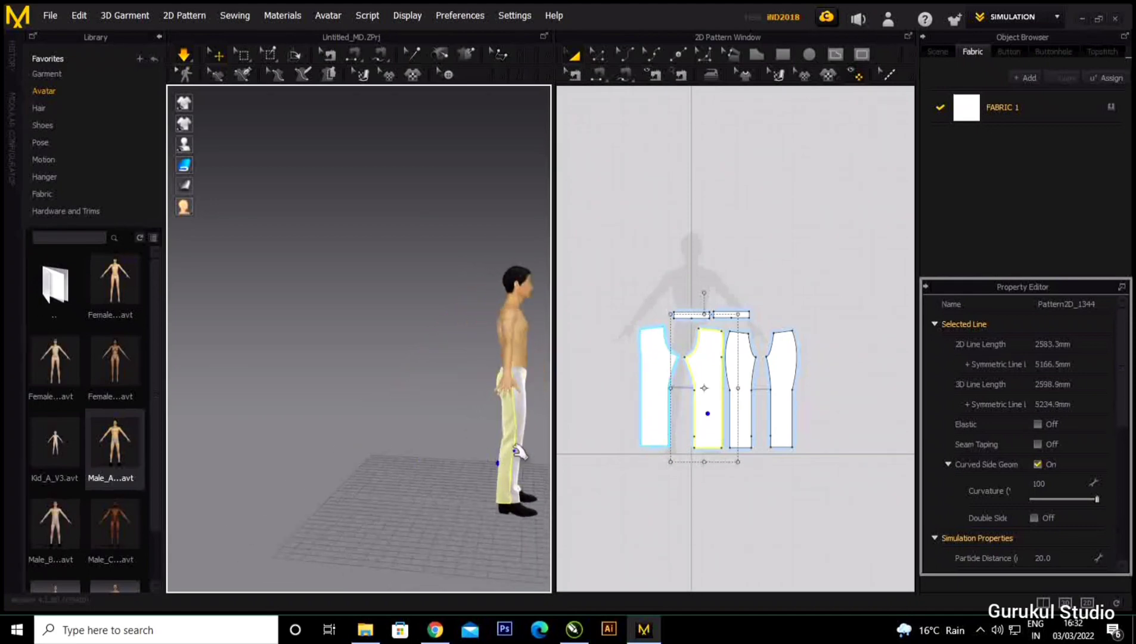
pyautogui.moveTo(519, 451); pyautogui.dragTo(506, 405, button='right')
pyautogui.click(551, 373)
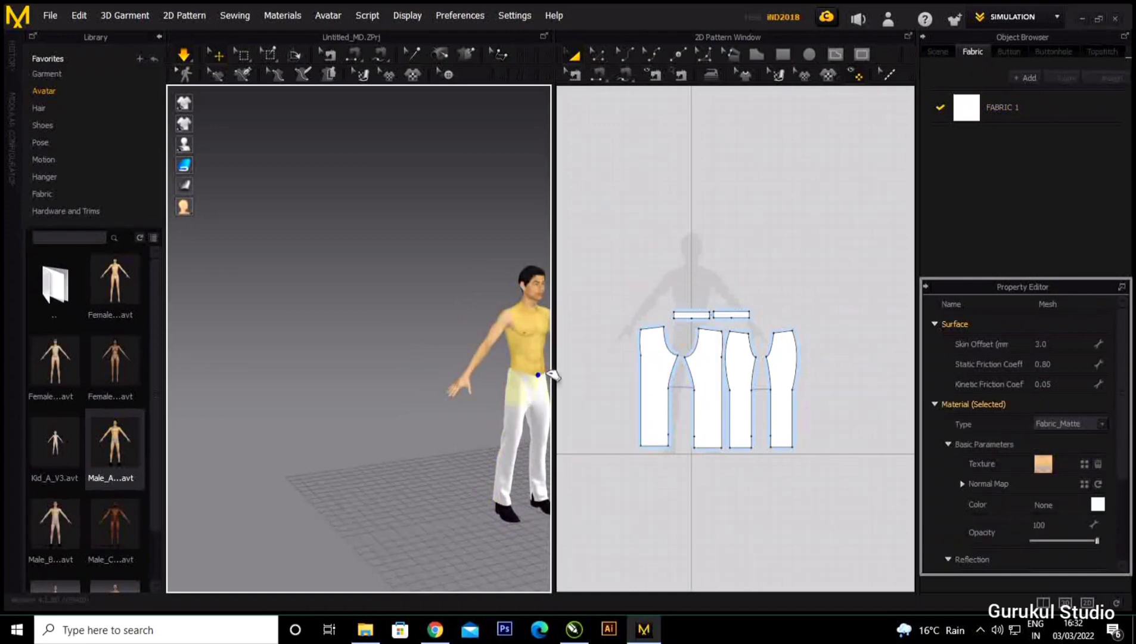
pyautogui.click(549, 373)
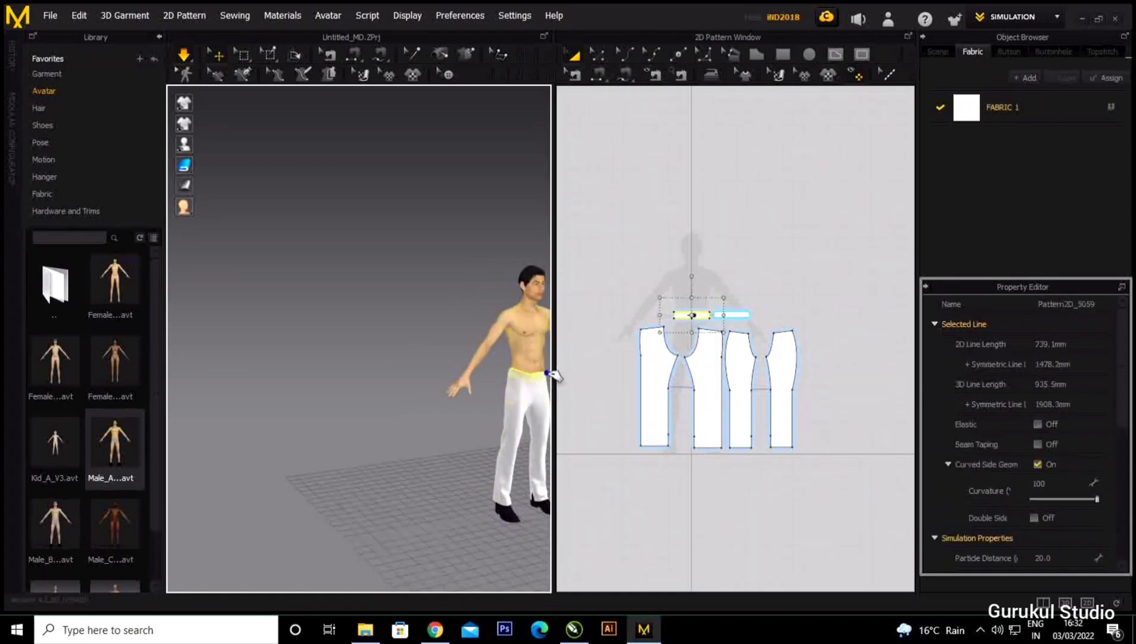
pyautogui.moveTo(525, 380); pyautogui.dragTo(442, 419, button='right')
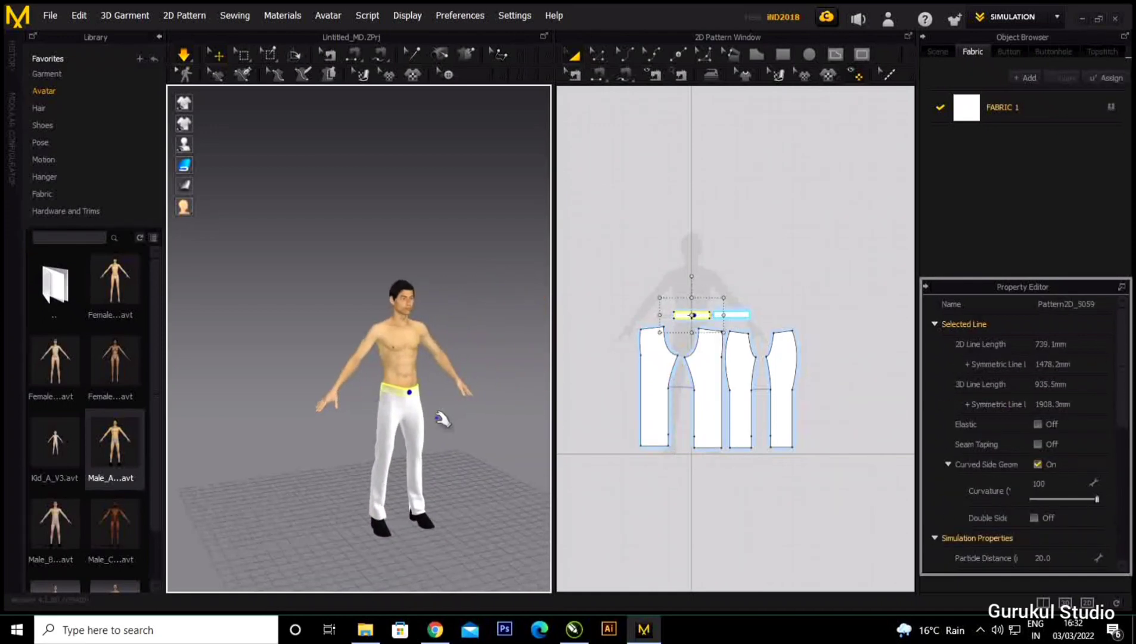
pyautogui.scroll(3, 442, 419)
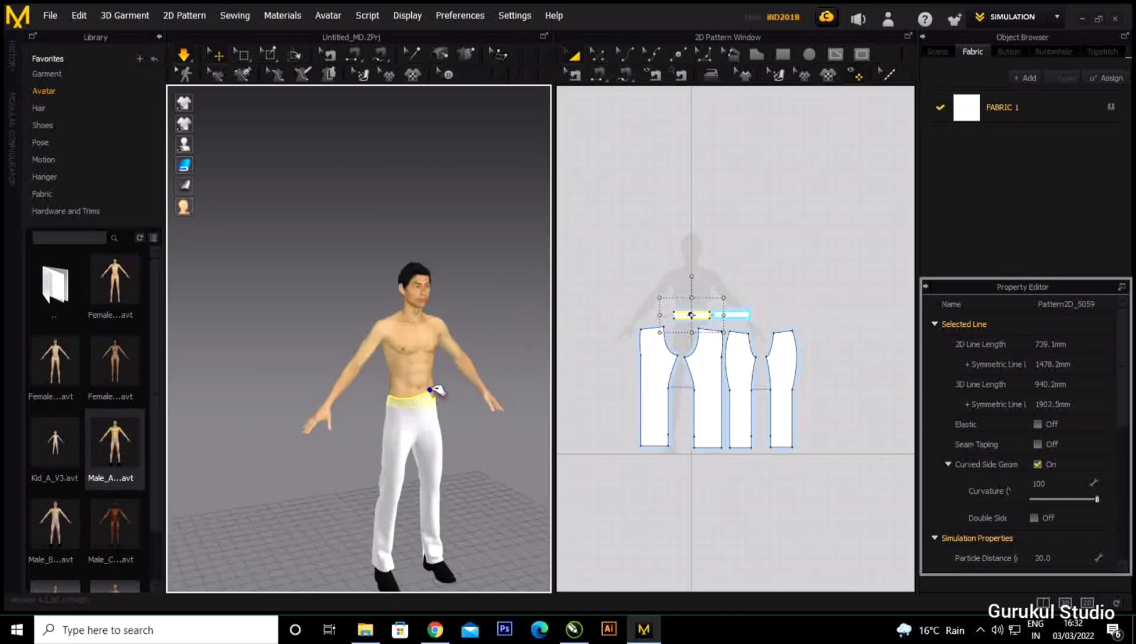
pyautogui.click(474, 444)
pyautogui.click(434, 398)
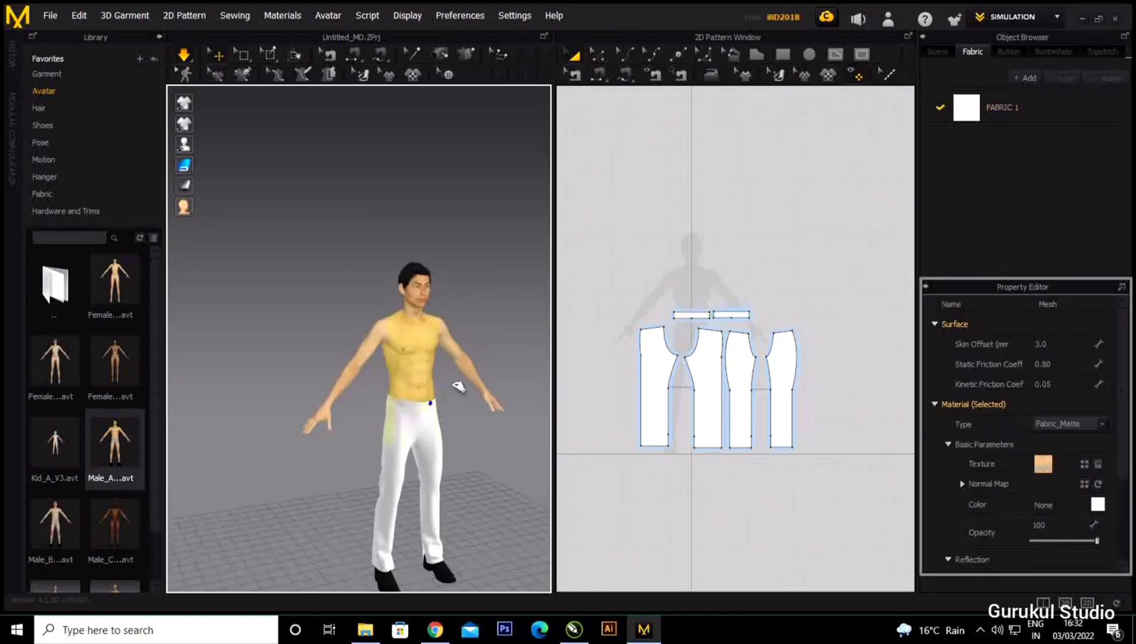
pyautogui.click(473, 423)
pyautogui.click(426, 405)
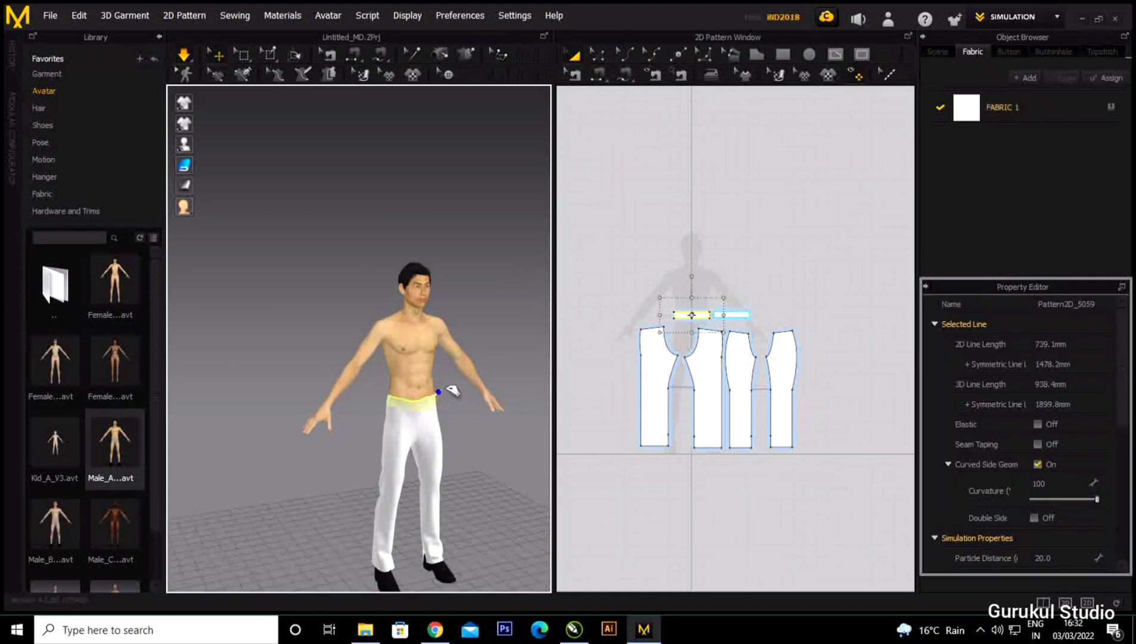
pyautogui.click(485, 444)
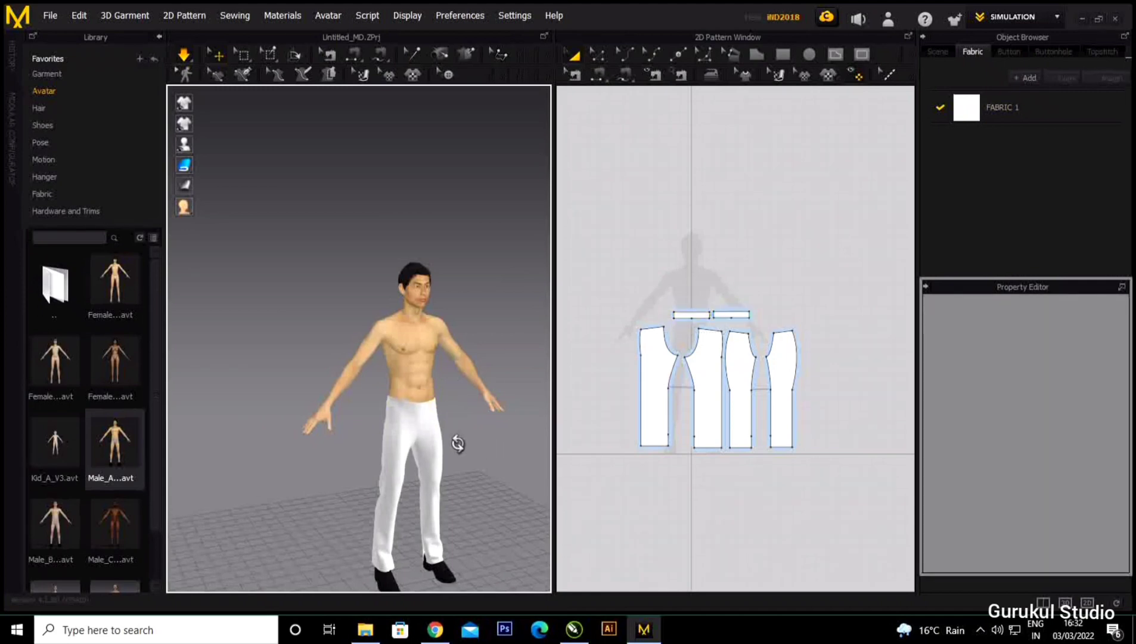
pyautogui.moveTo(457, 444); pyautogui.dragTo(390, 446, button='right')
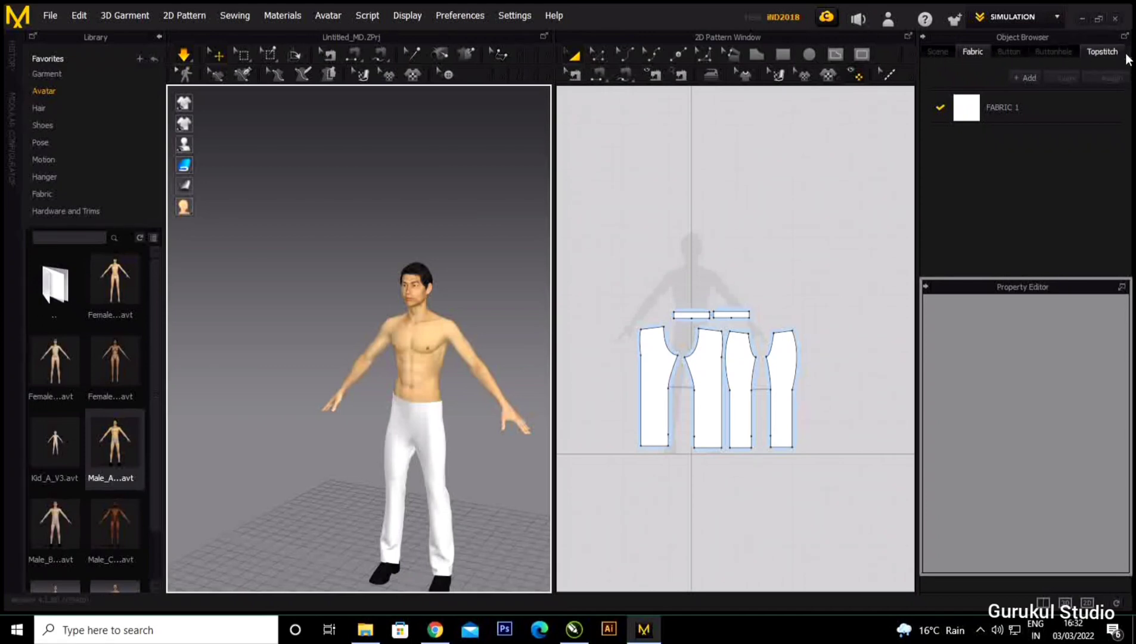
# Add two extra fabrics to the fabric list and delete both, keeping only FABRIC 1.
pyautogui.click(978, 53)
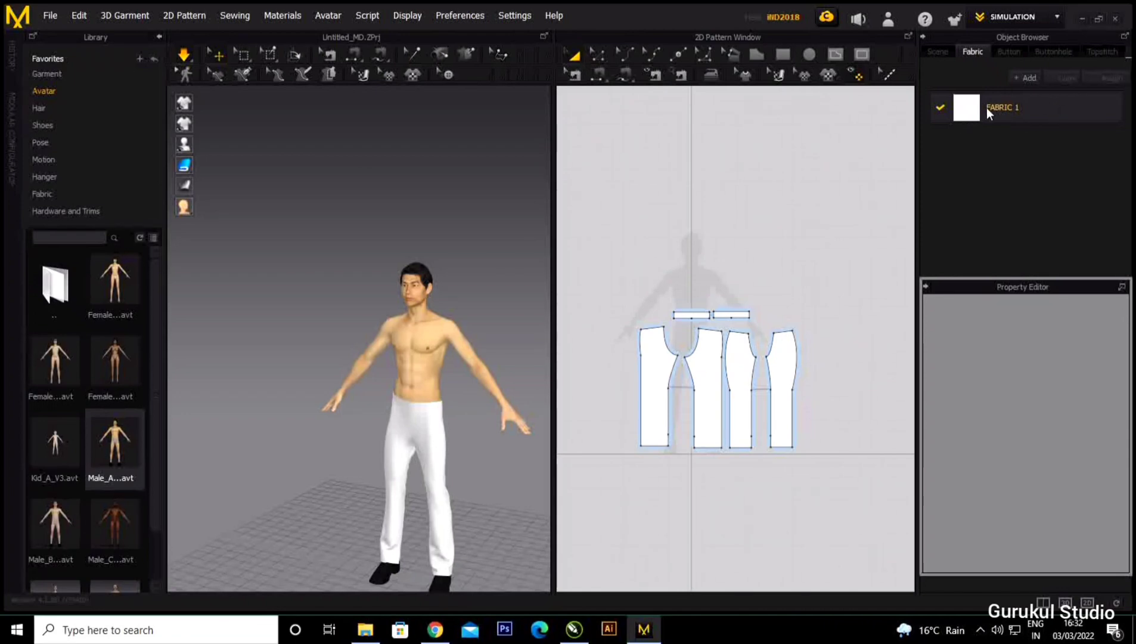
pyautogui.click(1028, 78)
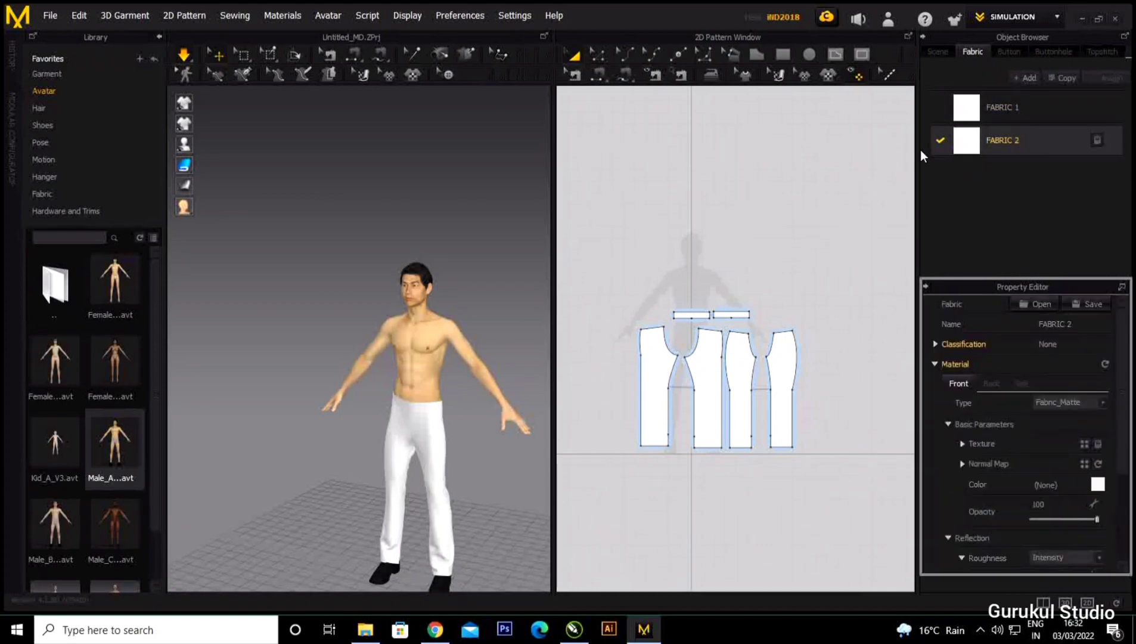
pyautogui.click(1030, 78)
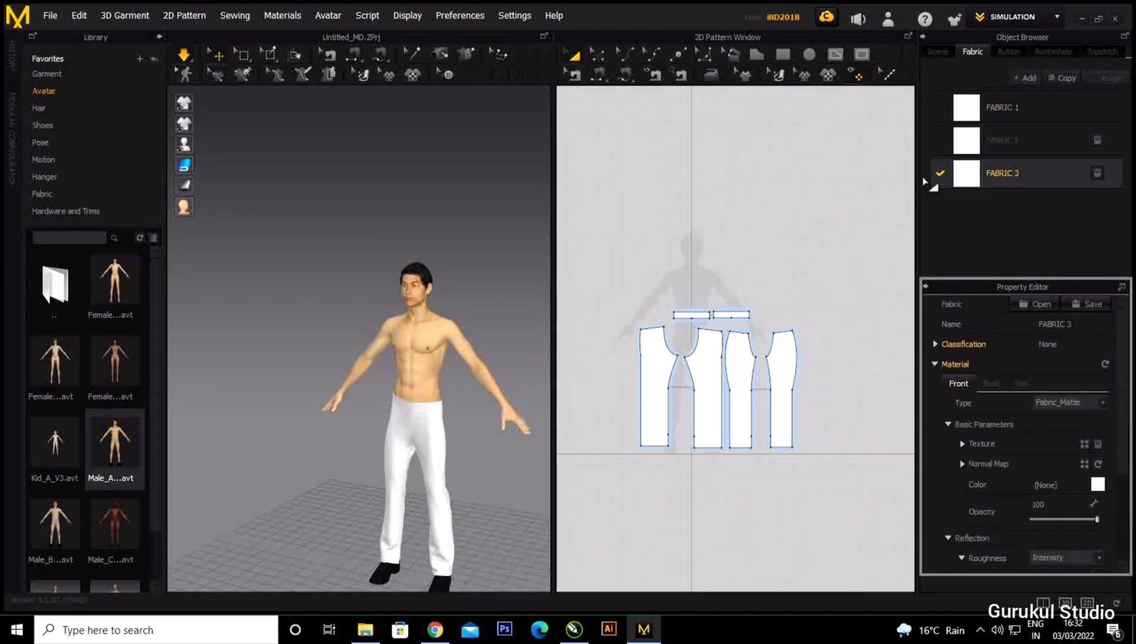
pyautogui.click(1096, 173)
pyautogui.click(1097, 140)
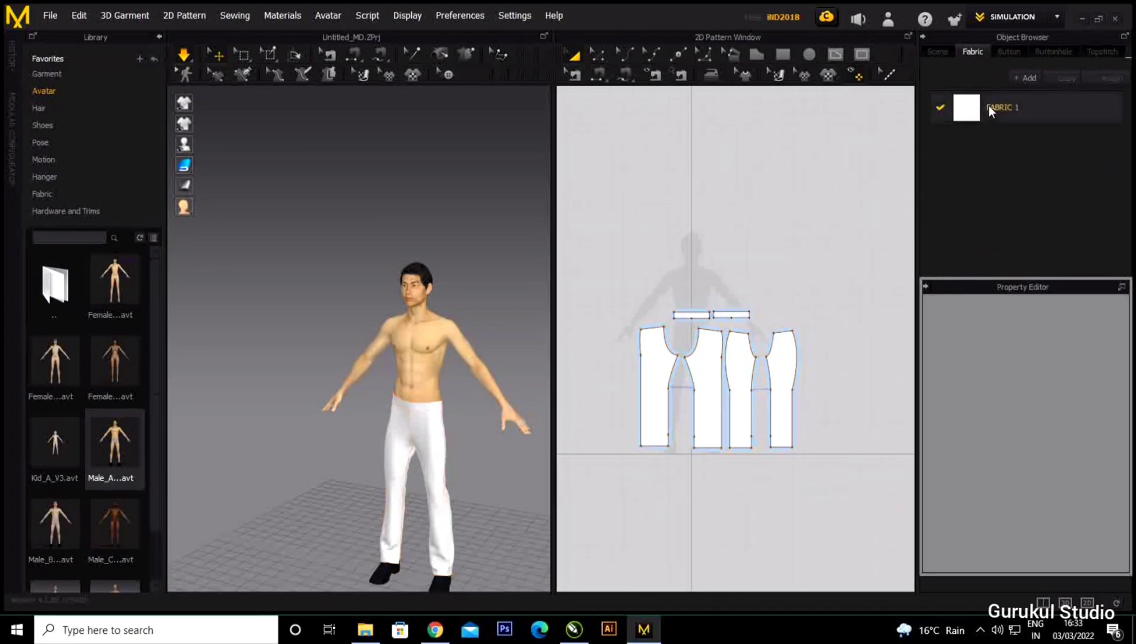
# Review FABRIC 1's properties, set its material type to Fabric_Shiny and tug the waistband to judge the look.
pyautogui.click(1043, 108)
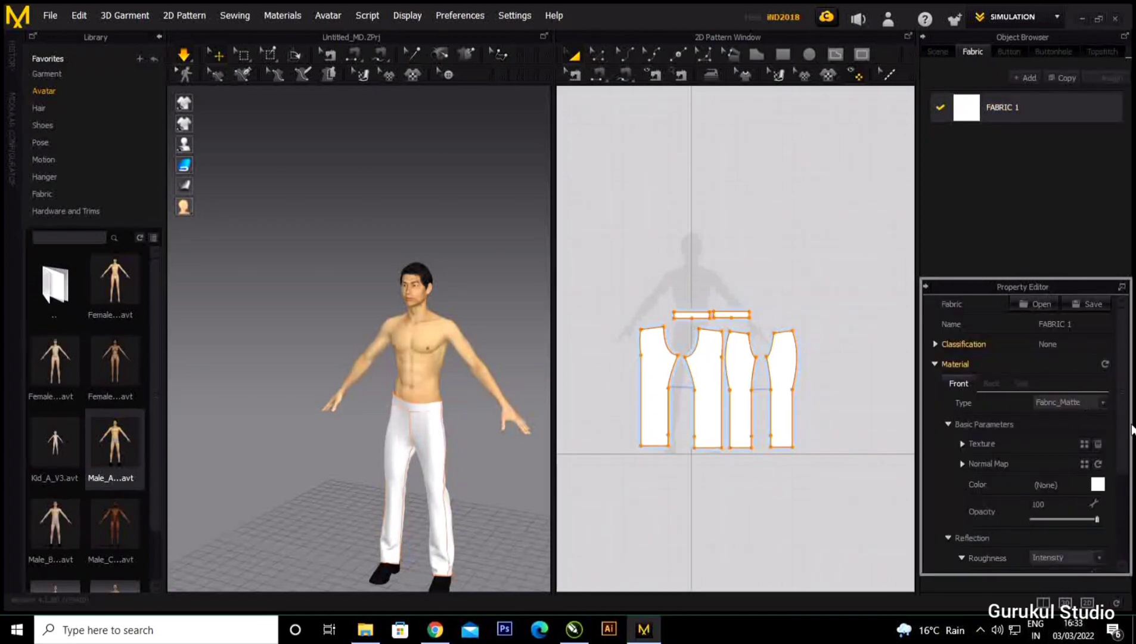
pyautogui.scroll(-5, 1123, 463)
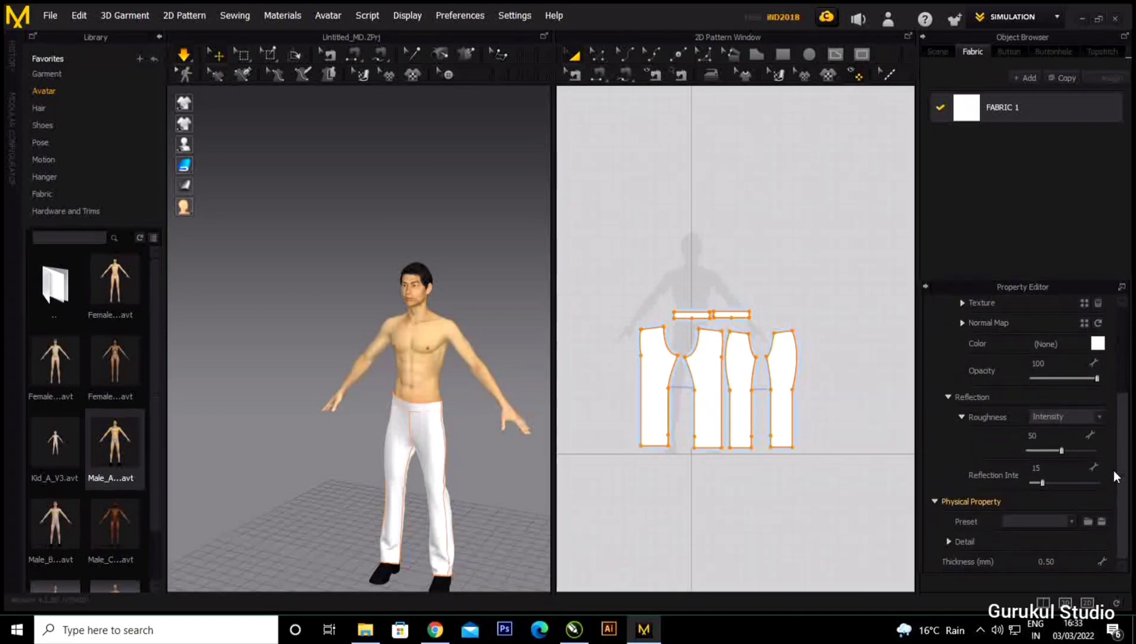
pyautogui.scroll(5, 1116, 475)
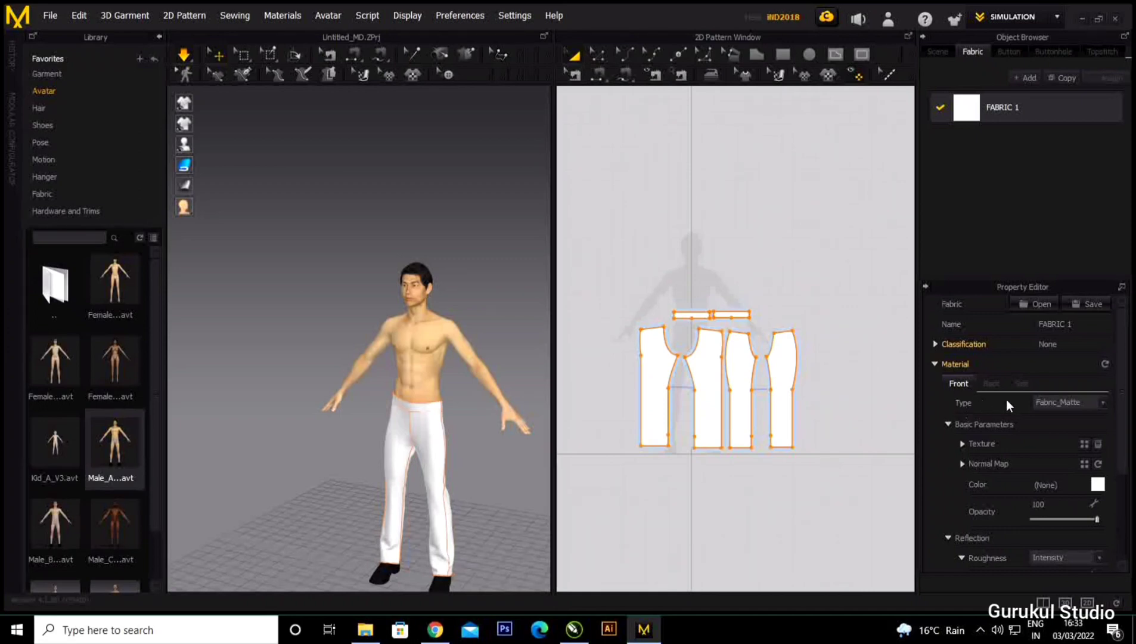
pyautogui.click(1102, 403)
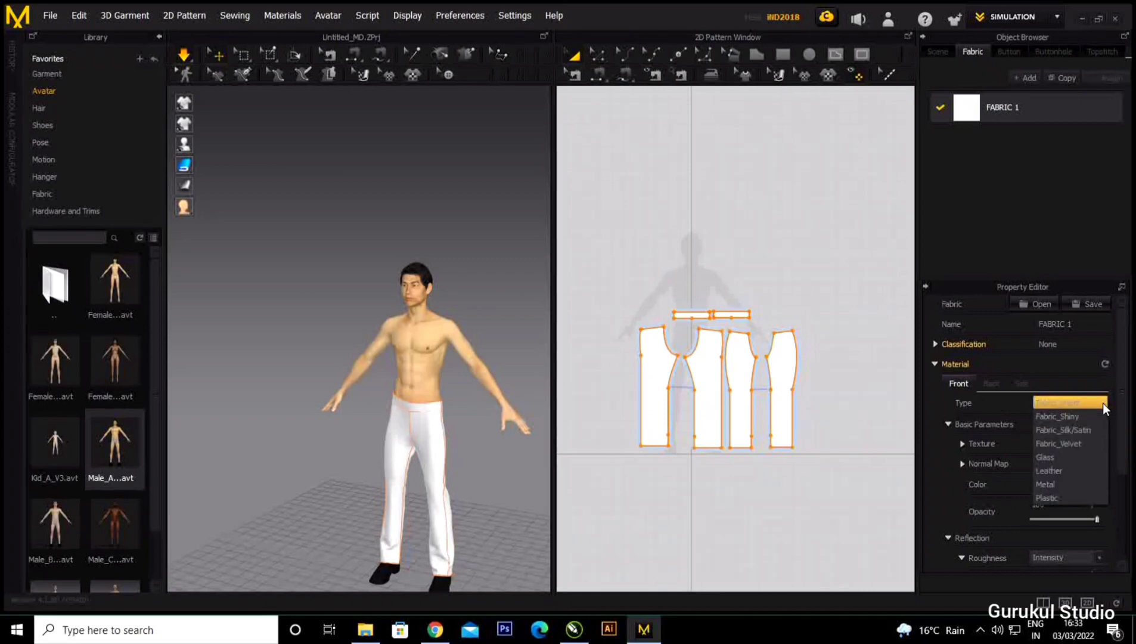
pyautogui.click(1063, 416)
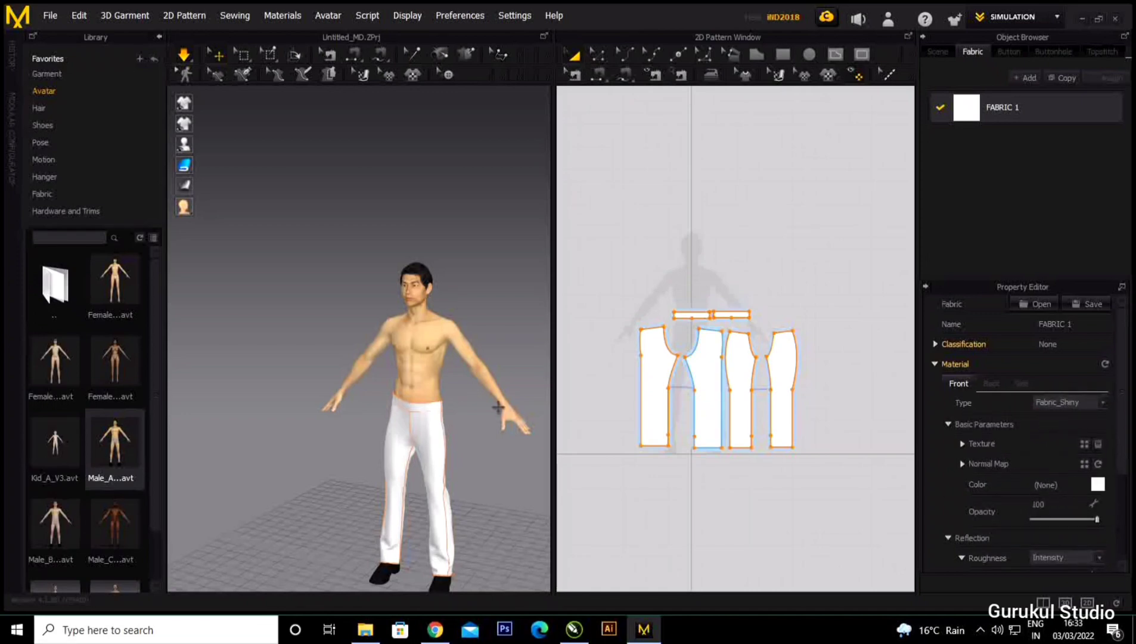
pyautogui.click(431, 403)
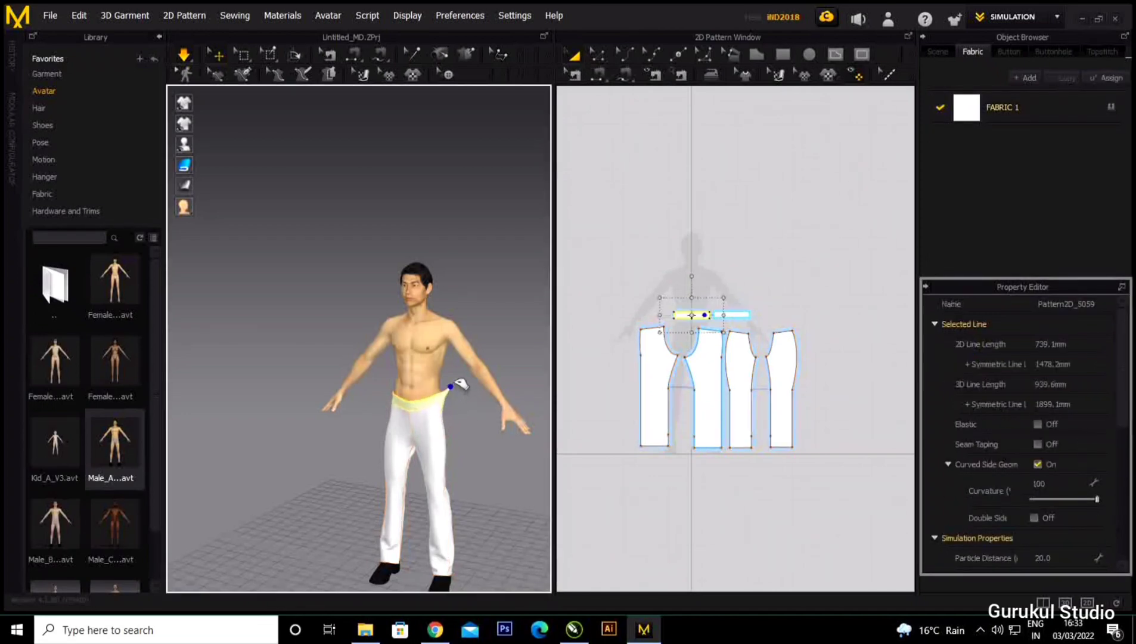
pyautogui.moveTo(459, 376); pyautogui.dragTo(459, 376)
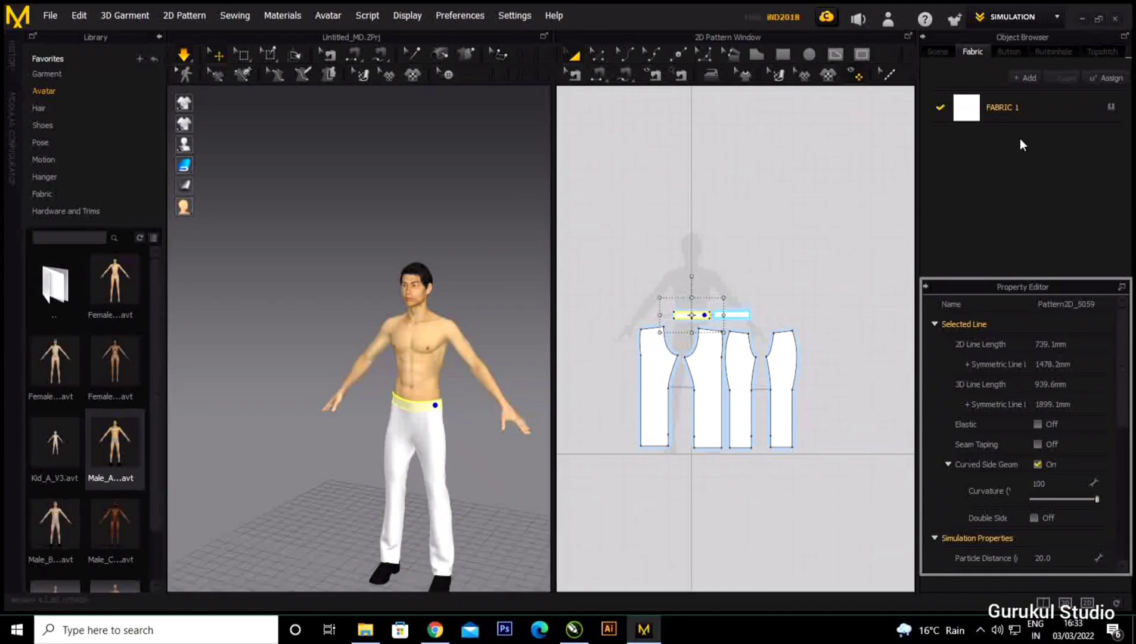
# Try the Fabric_Silk/Satin, Fabric_Velvet and Plastic material types on FABRIC 1, returning to Fabric_Velvet.
pyautogui.click(1032, 106)
pyautogui.click(1067, 403)
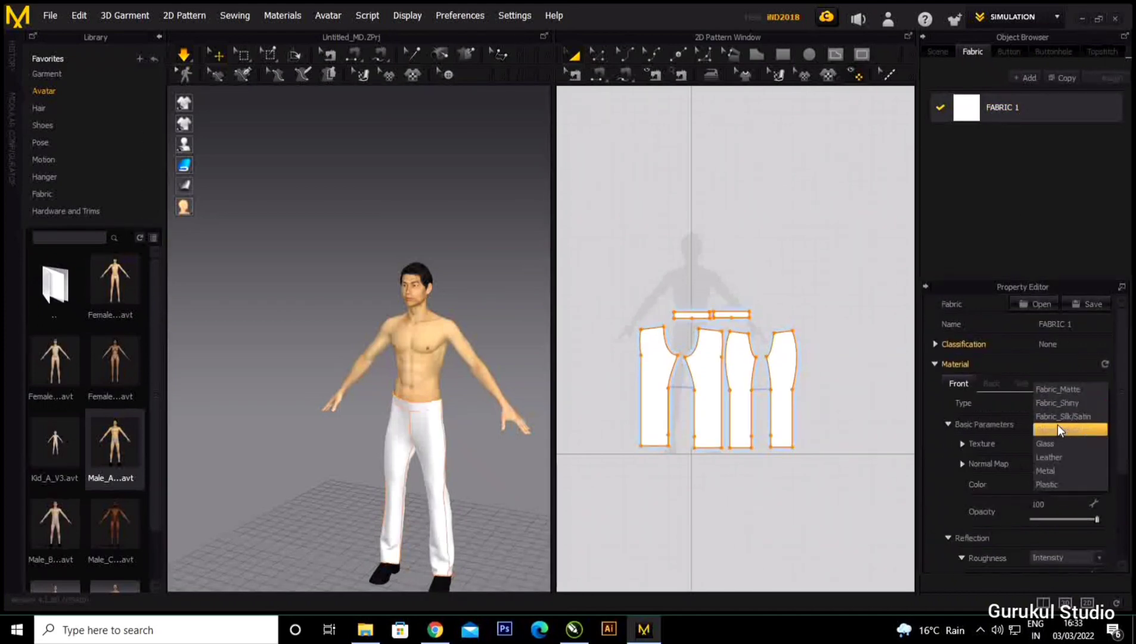
pyautogui.click(1056, 417)
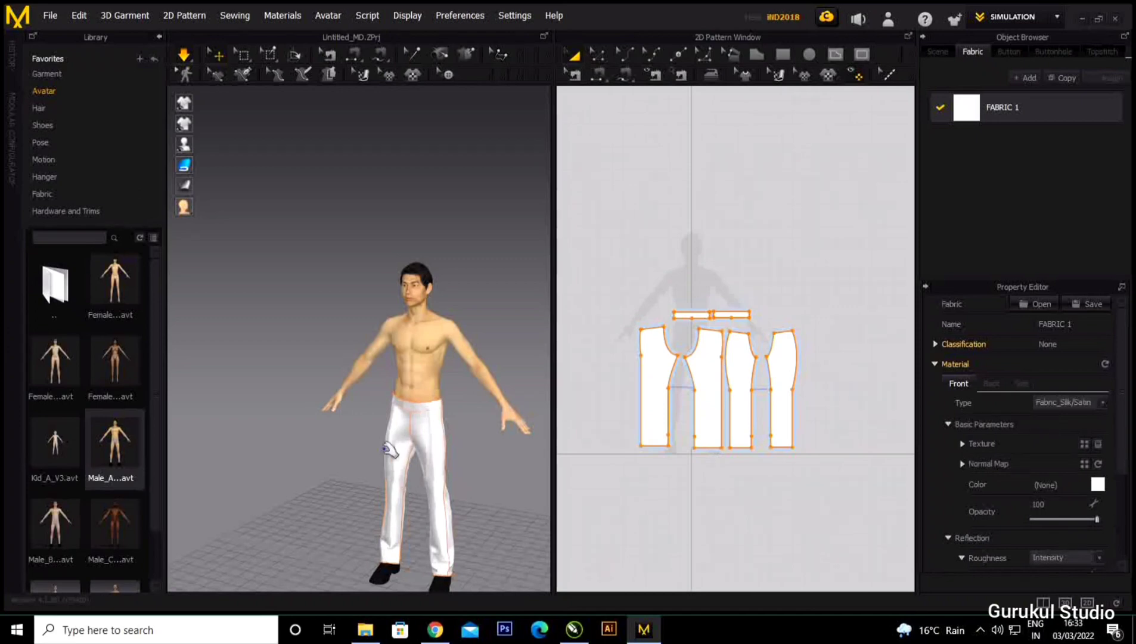
pyautogui.click(1071, 405)
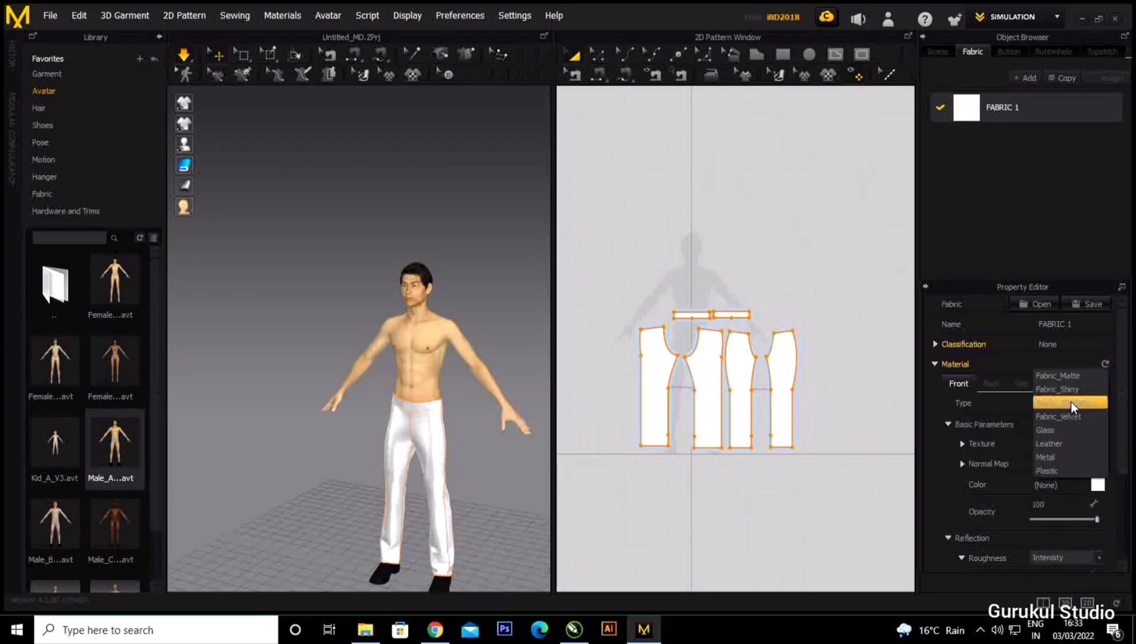
pyautogui.click(1064, 416)
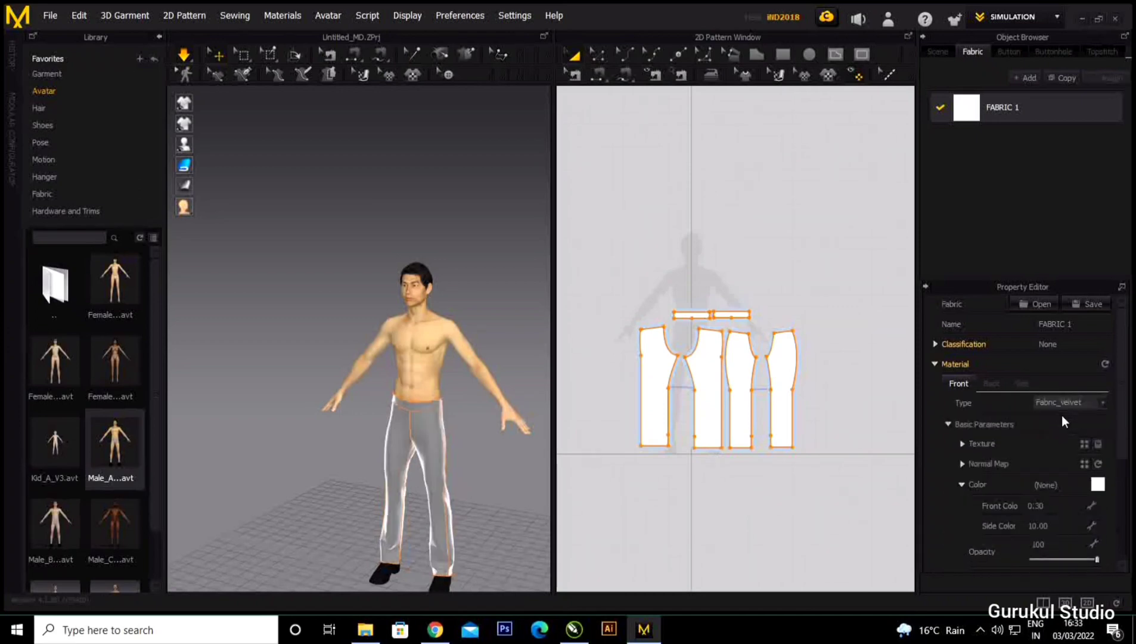
pyautogui.click(1071, 402)
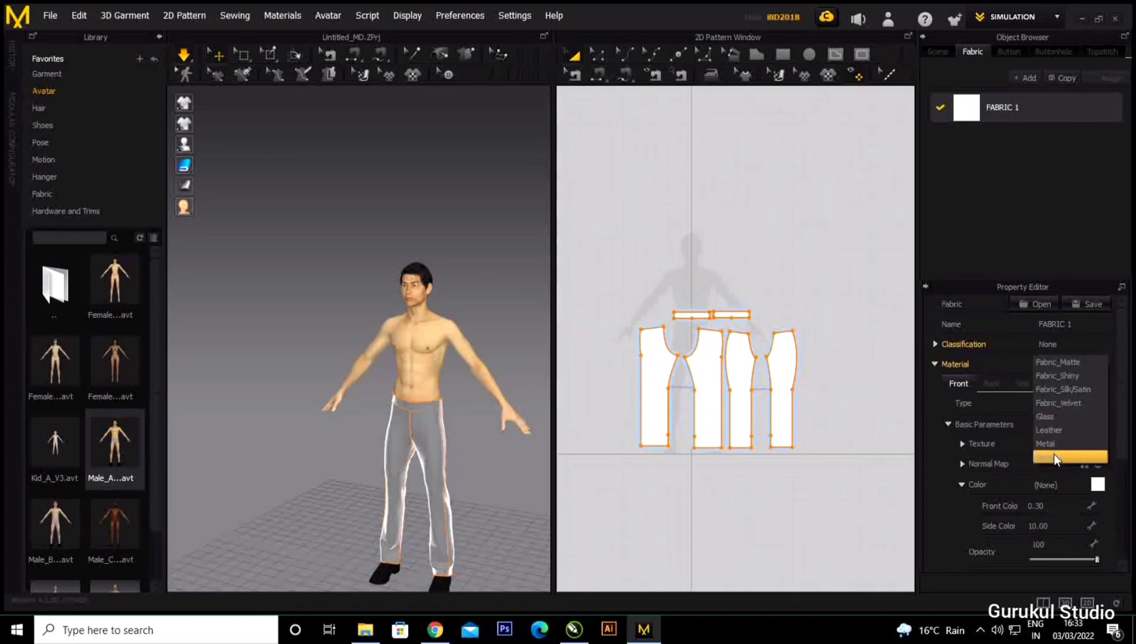
pyautogui.click(1053, 455)
pyautogui.click(1051, 405)
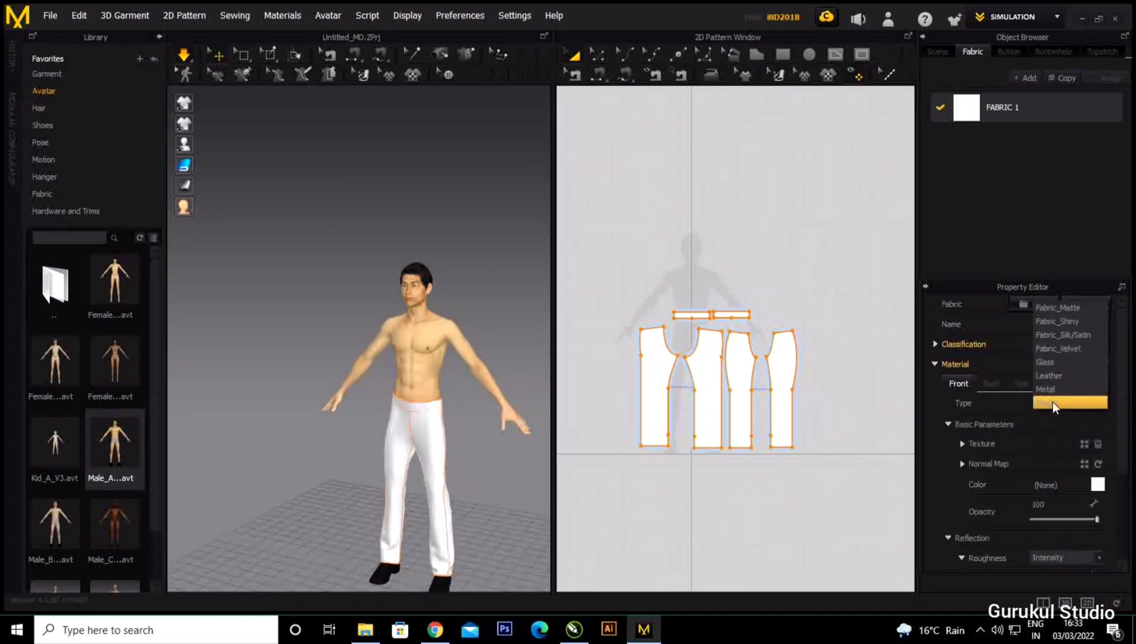
pyautogui.click(1056, 349)
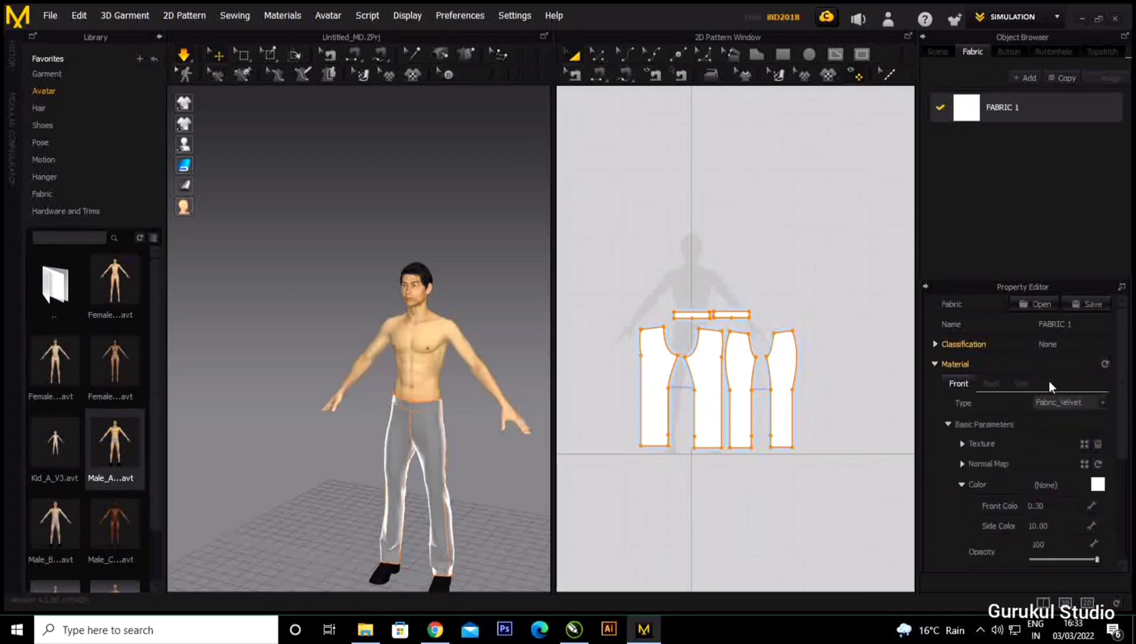
# Set FABRIC 1's material type to Leather.
pyautogui.click(1064, 410)
pyautogui.click(1056, 433)
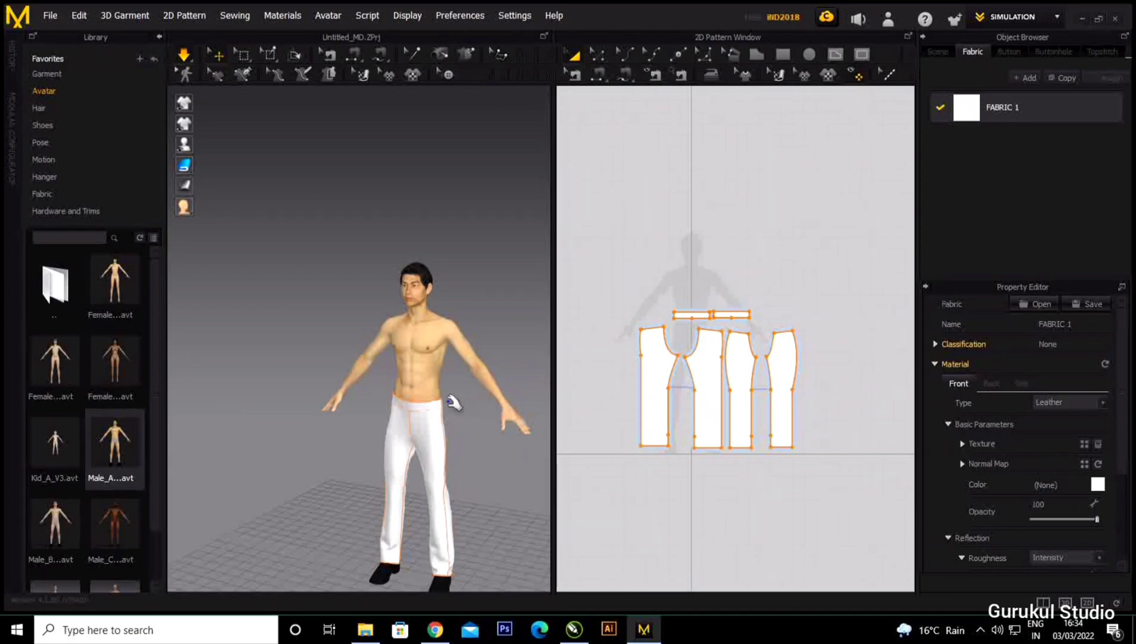
# Start choosing a texture image for FABRIC 1 and look through Local Disk (E:), Pictures and 3D Objects before returning to Desktop.
pyautogui.click(1080, 444)
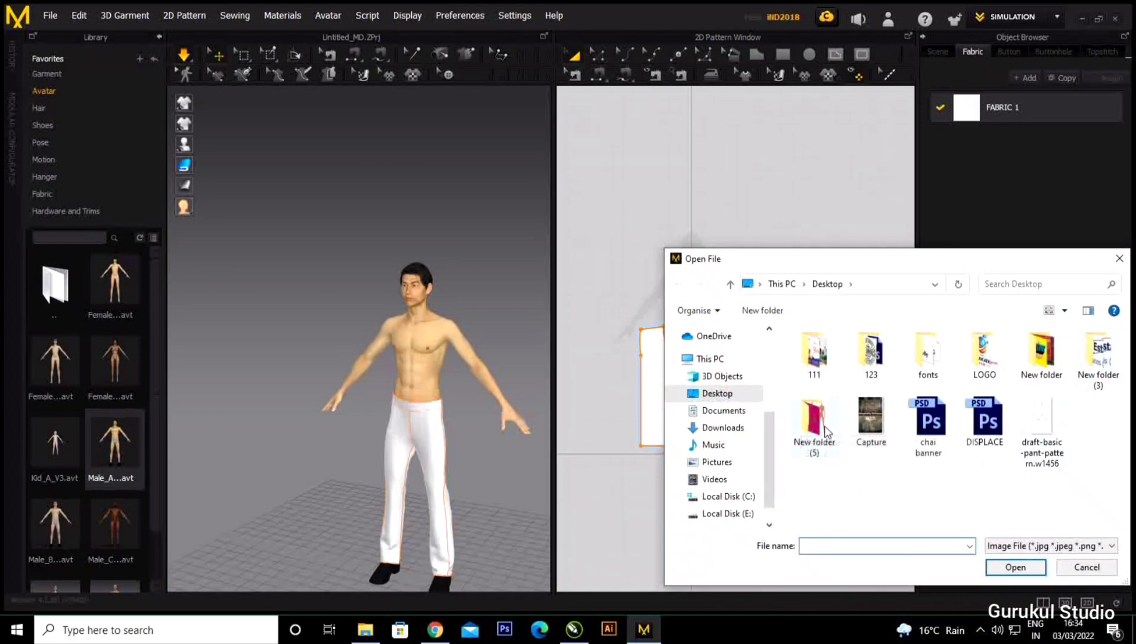
pyautogui.click(730, 516)
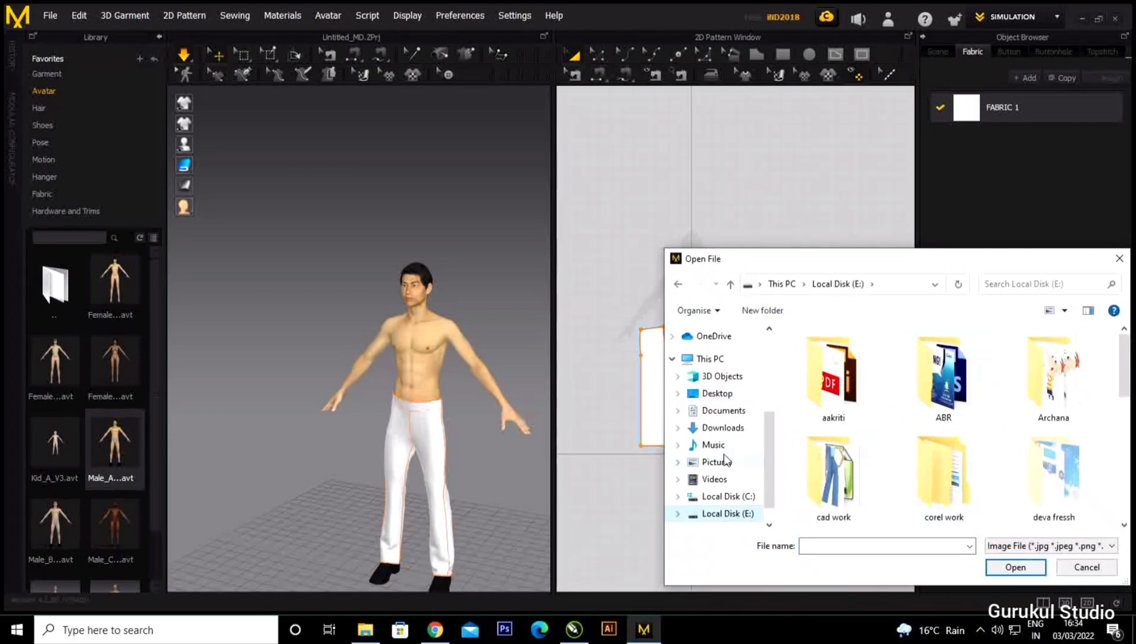
pyautogui.scroll(-5, 928, 443)
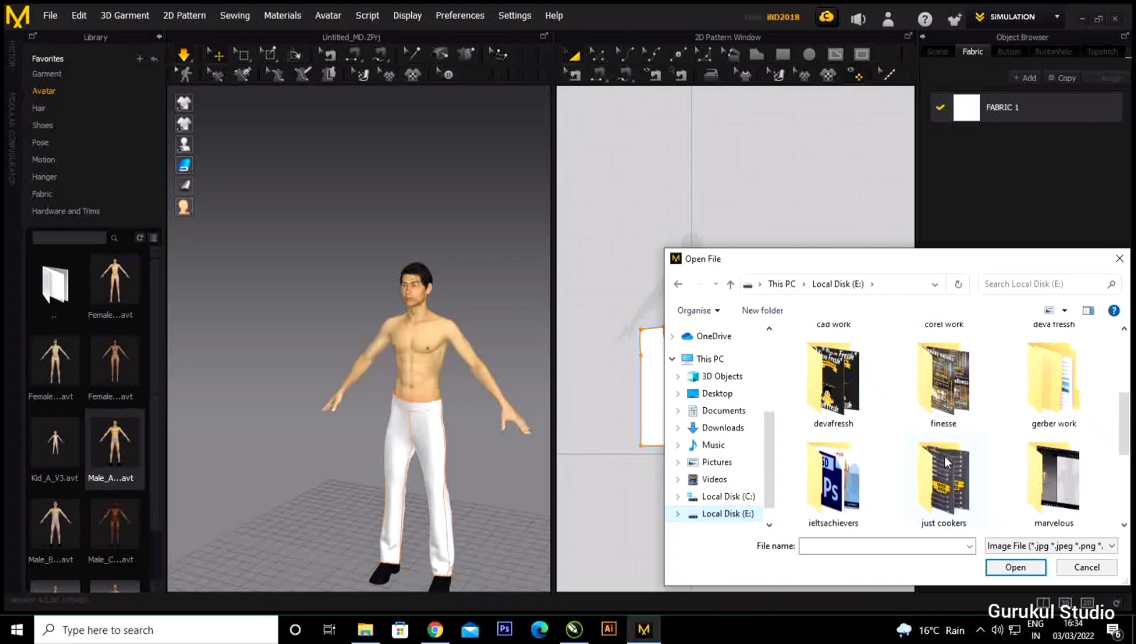
pyautogui.scroll(5, 962, 444)
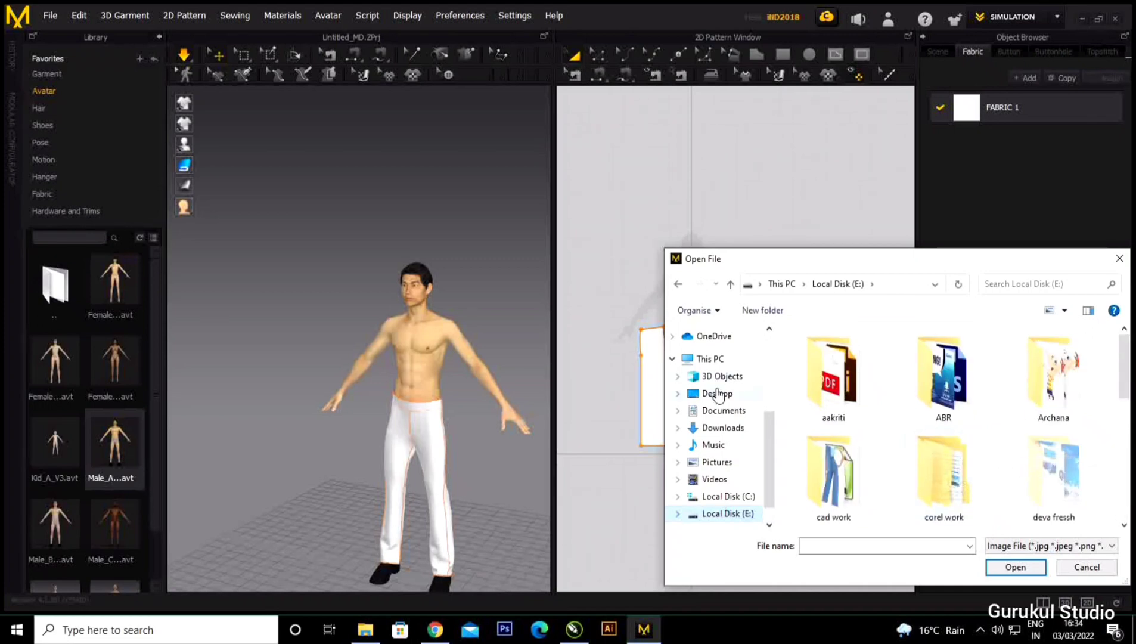
pyautogui.click(717, 464)
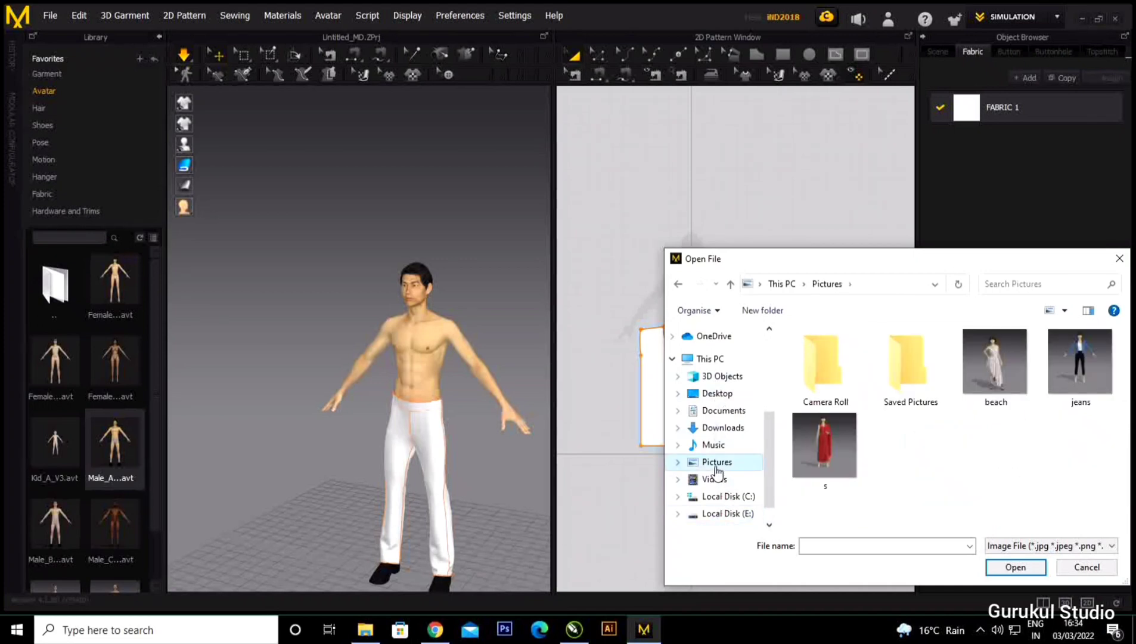
pyautogui.click(722, 376)
pyautogui.click(724, 395)
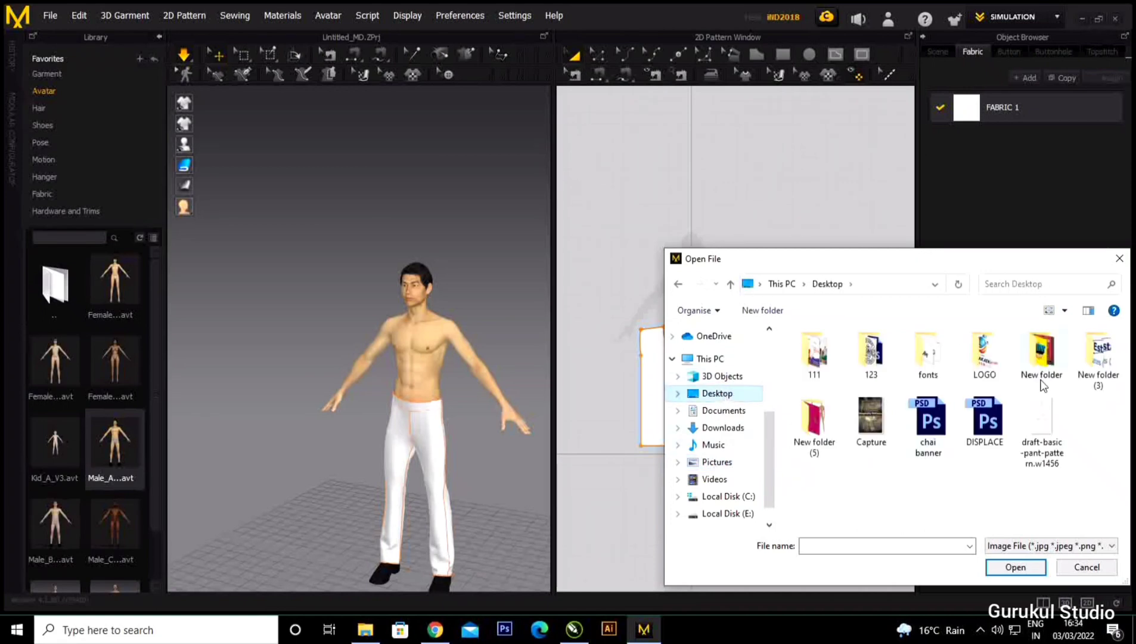
# Load the dark image with teal line art, 3361d3e87aa6de87ffb7fa64a4f31d0f, from the Desktop's New folder as FABRIC 1's texture and inspect it on the pattern pieces.
pyautogui.doubleClick(1043, 357)
pyautogui.scroll(-10, 883, 409)
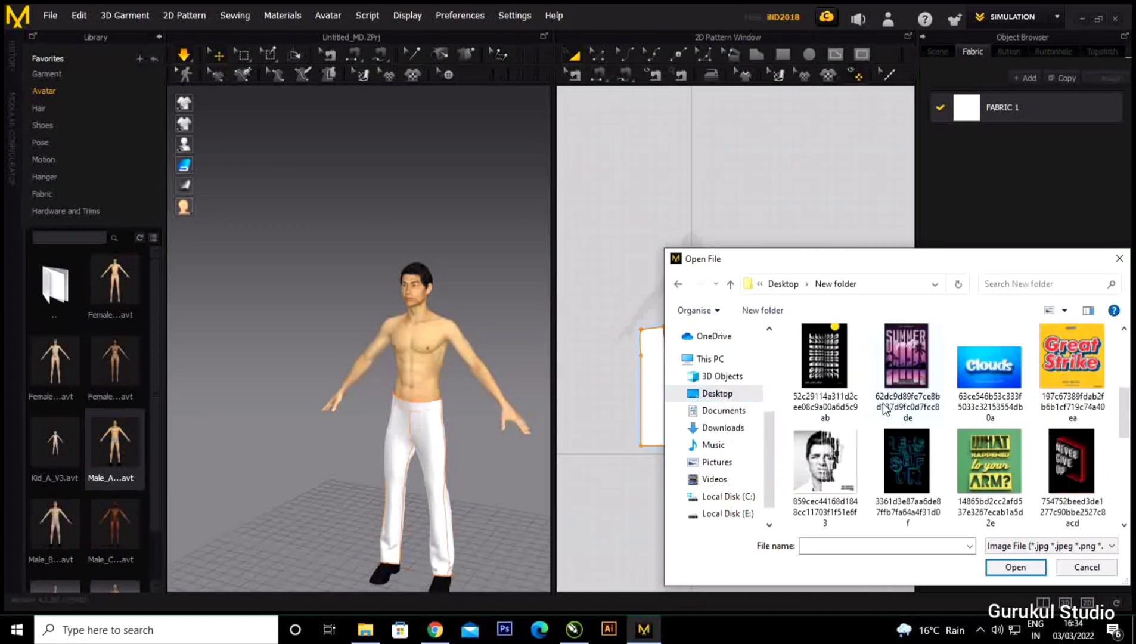
pyautogui.scroll(1, 884, 408)
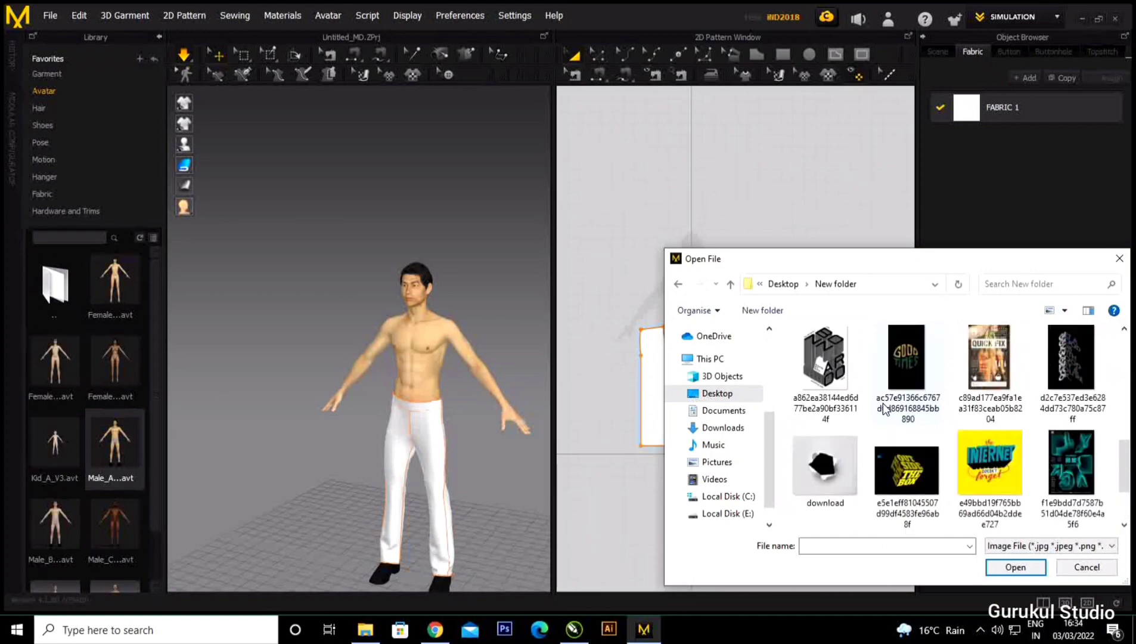
pyautogui.scroll(1, 884, 409)
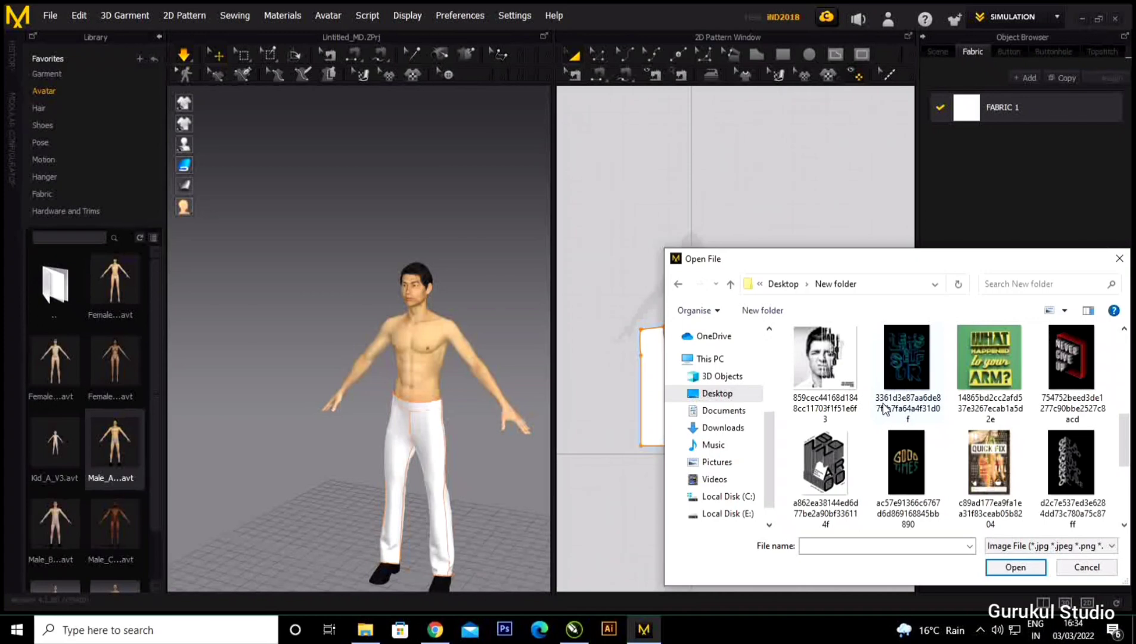
pyautogui.click(902, 352)
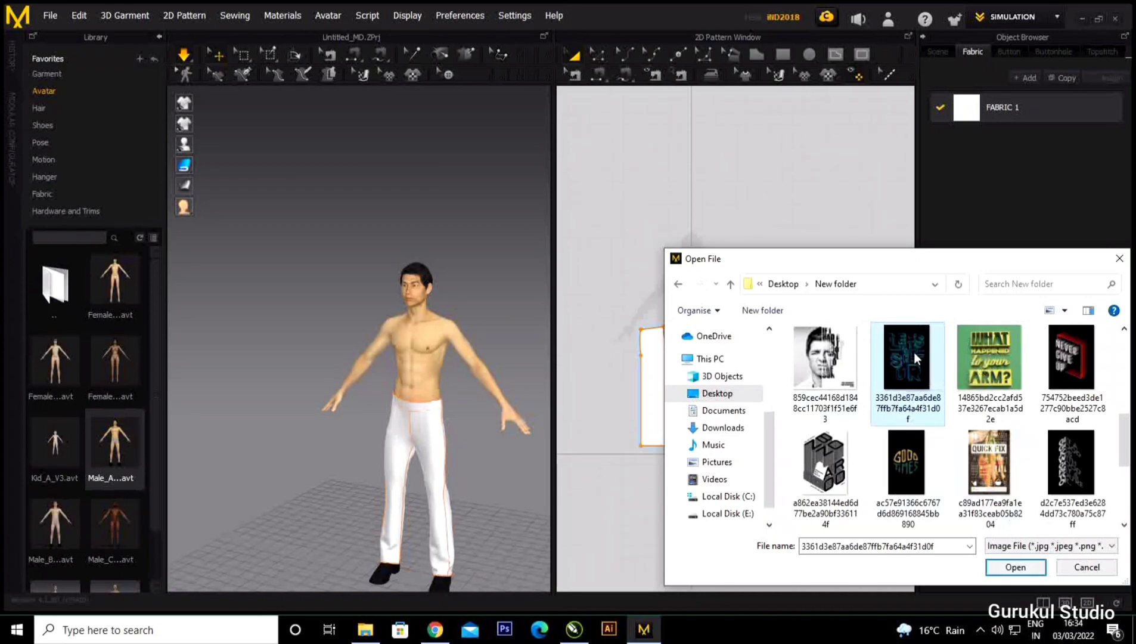
pyautogui.click(1015, 567)
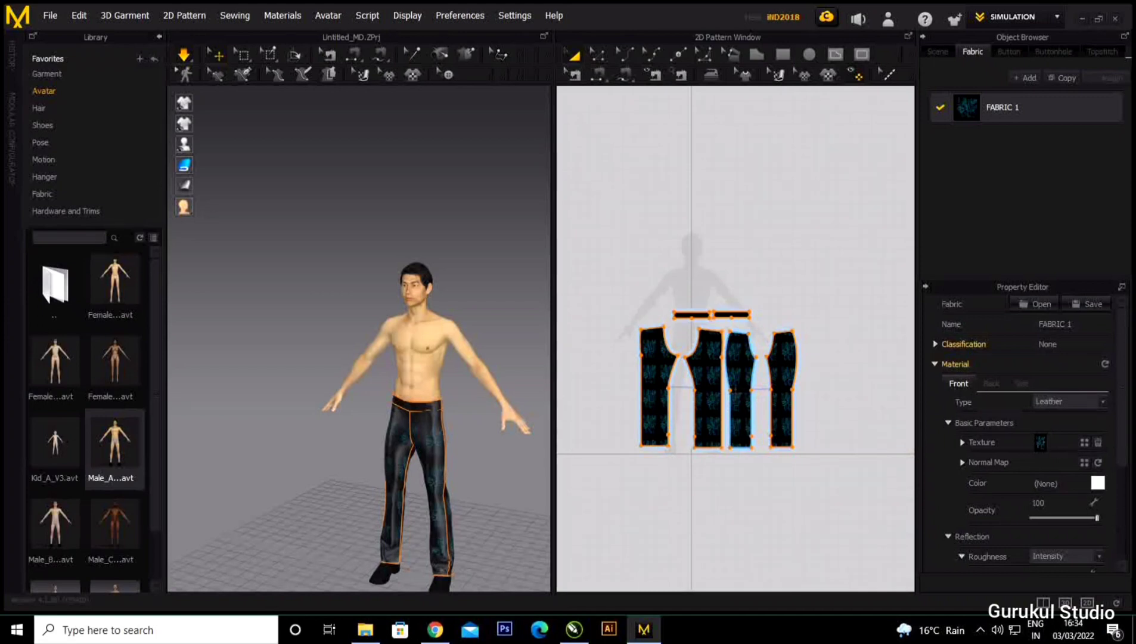
pyautogui.scroll(4, 691, 400)
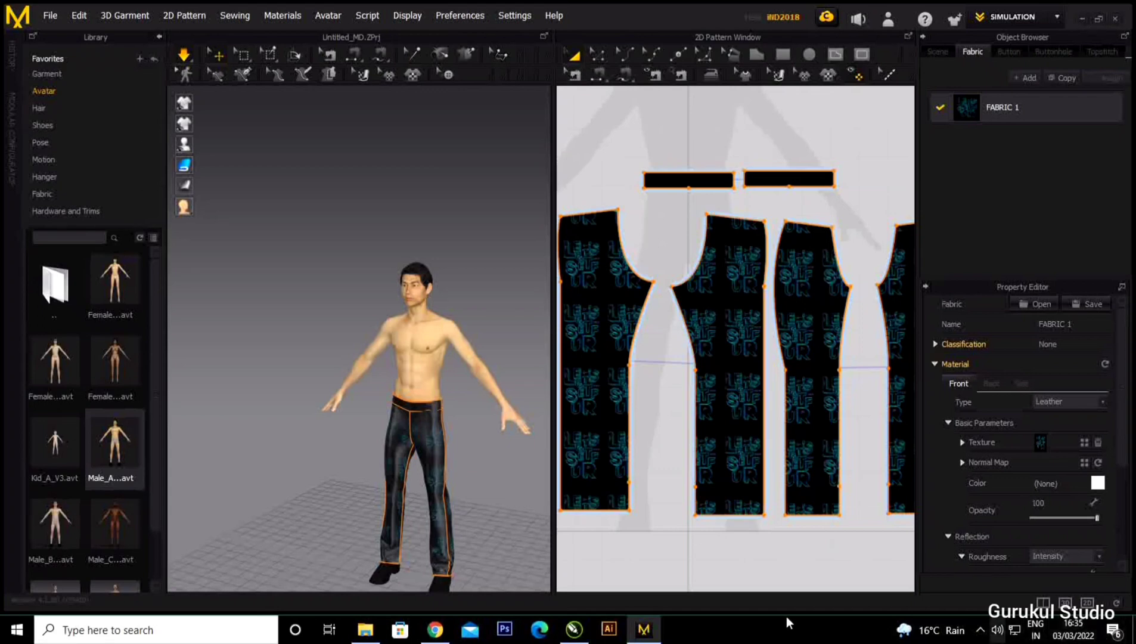
# Minimise Marvelous Designer and the Chrome window behind it to reveal the desktop.
pyautogui.click(1080, 20)
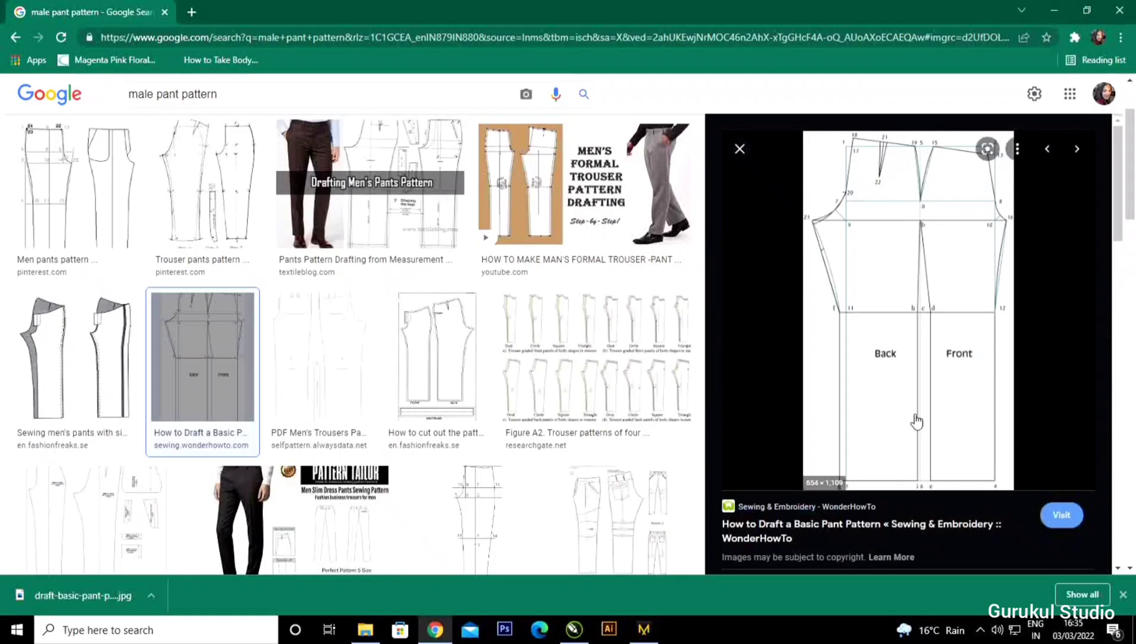
pyautogui.click(1056, 11)
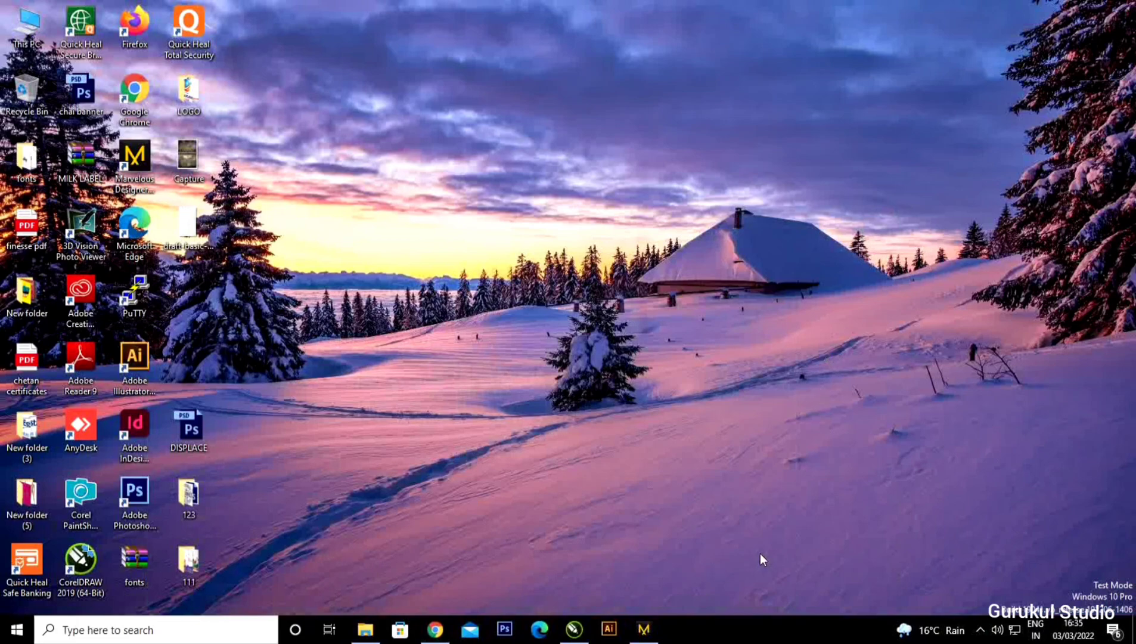